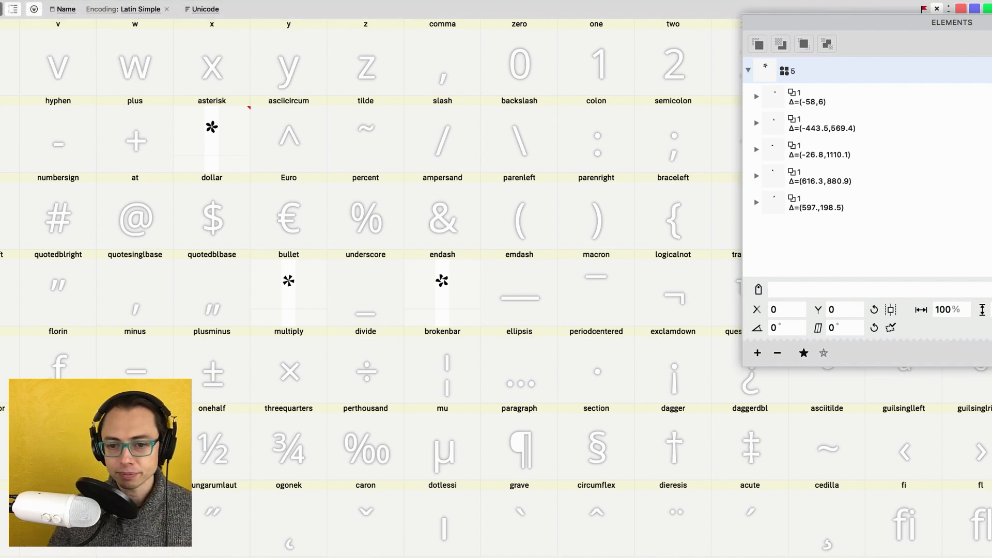
# - Open the five glyph for editing and select the asterisk's right-hand triangle element
pyautogui.press('super+grave')
pyautogui.scroll(5, 620, 212)
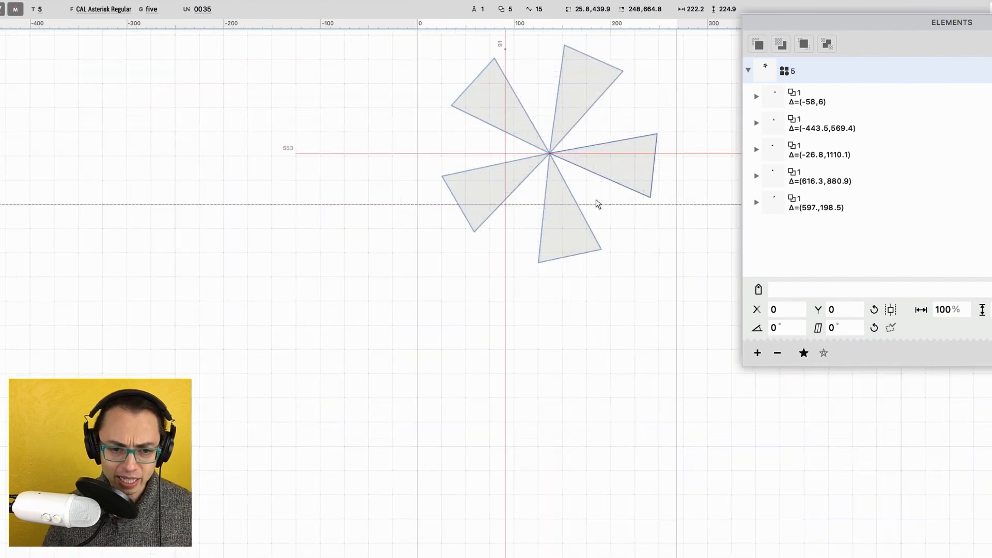
pyautogui.click(628, 130)
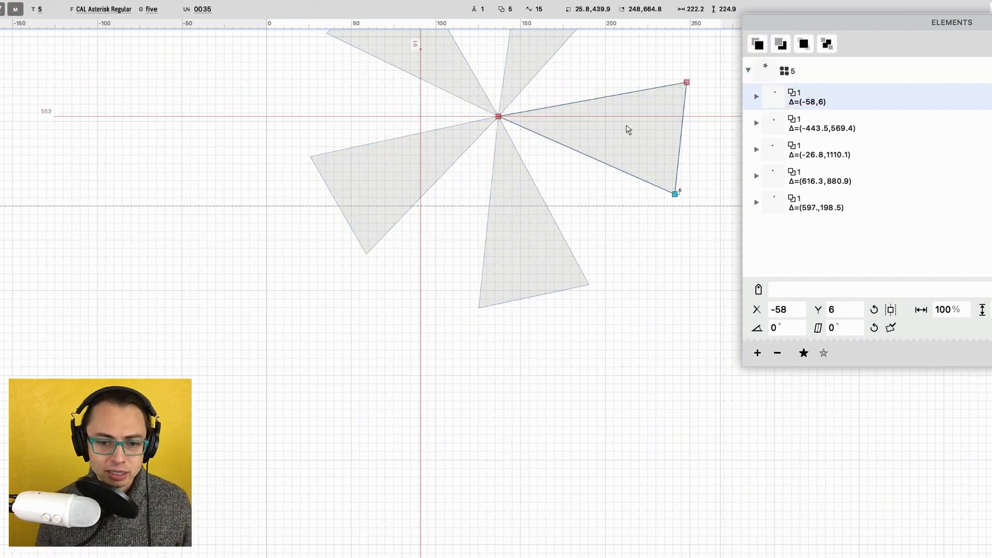
pyautogui.scroll(3, 628, 130)
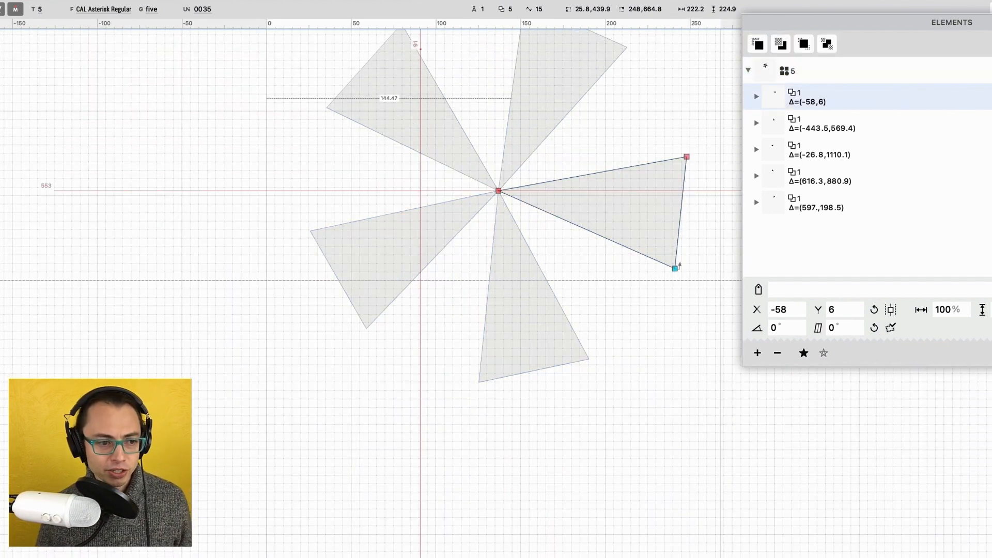
# - Draw a rectangle about 87 by 50 units just above the right-hand triangle's outer corner
pyautogui.press('r')
pyautogui.moveTo(661, 77); pyautogui.dragTo(810, 162)
pyautogui.press('a')
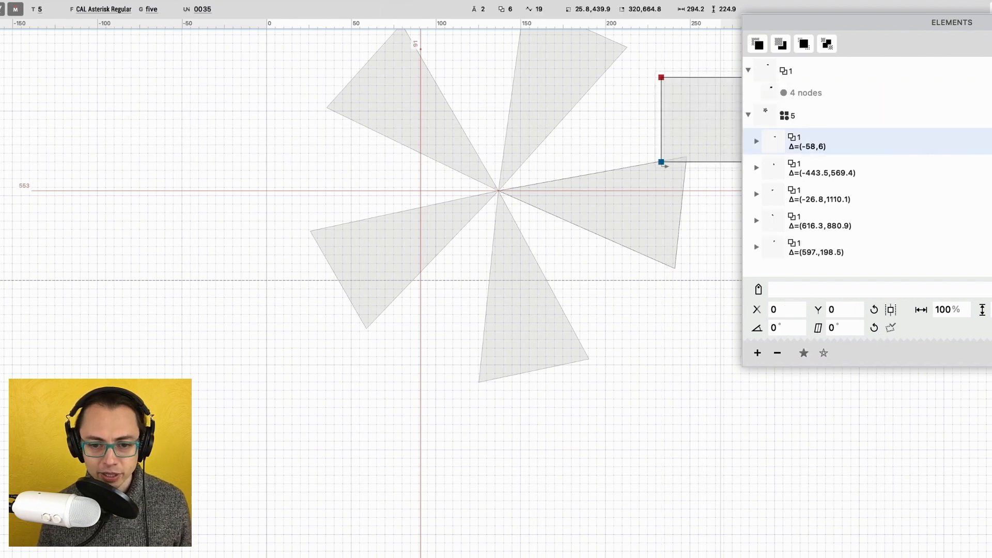
# - Cut the rectangle and paste it into the right-hand triangle's element
pyautogui.click(662, 164)
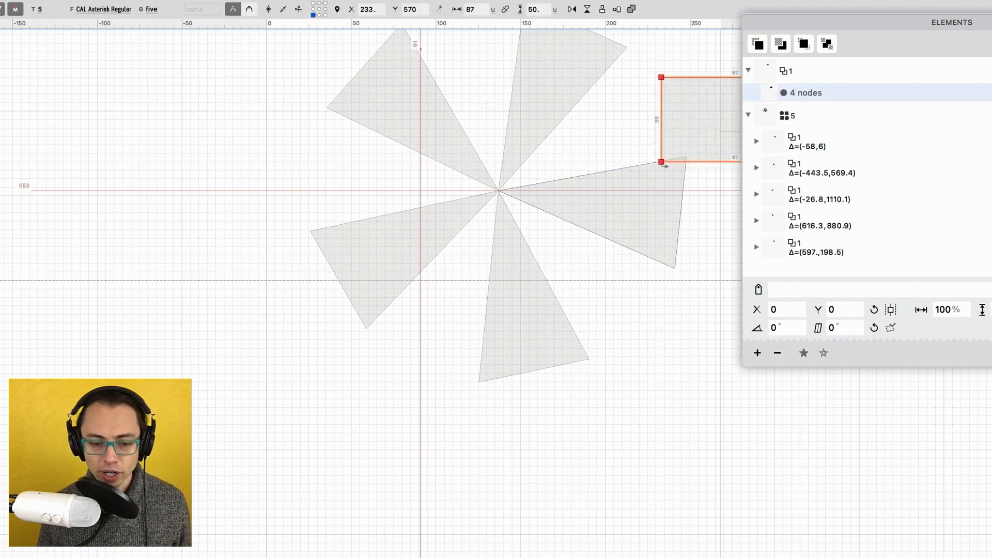
pyautogui.press('BackSpace')
pyautogui.click(659, 199)
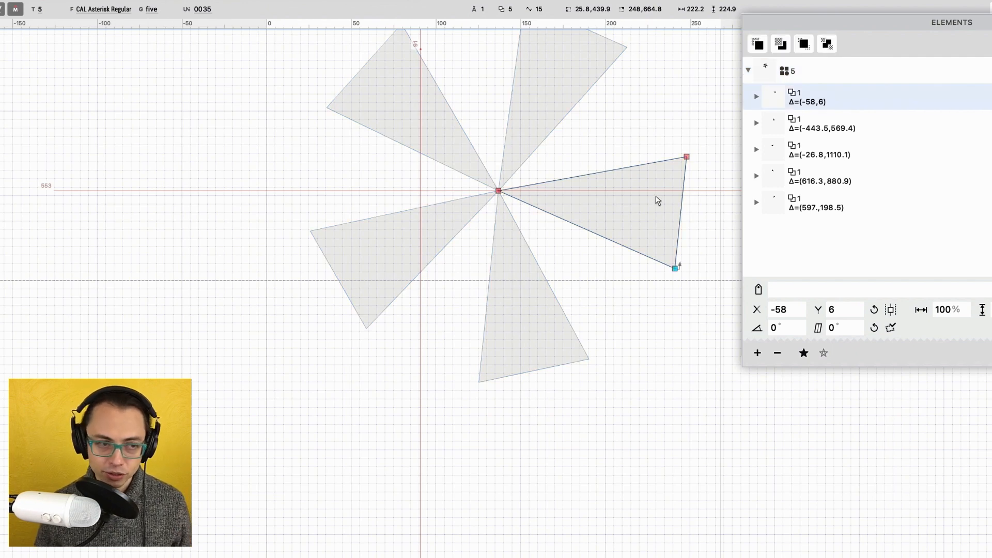
pyautogui.press('shift')
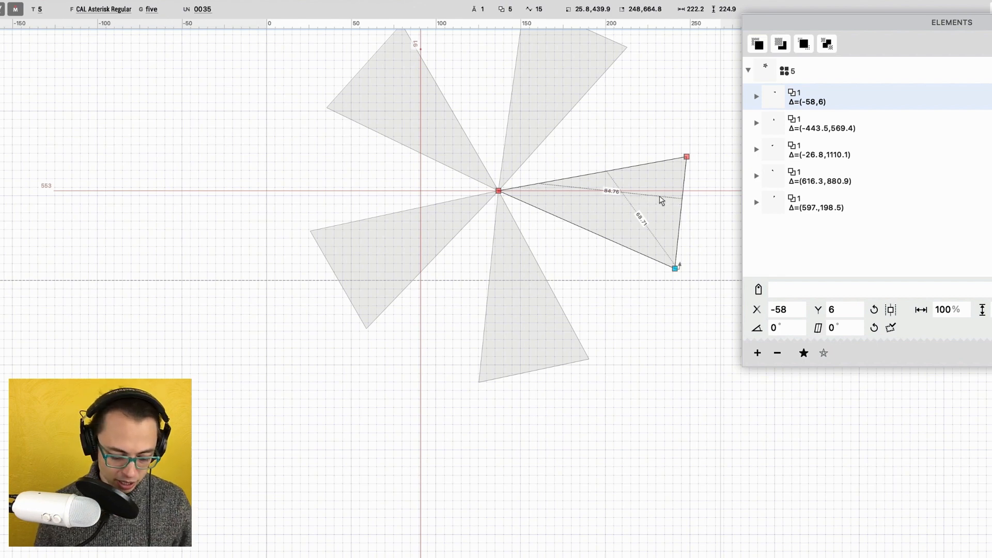
pyautogui.press('super+v')
pyautogui.scroll(3, 662, 201)
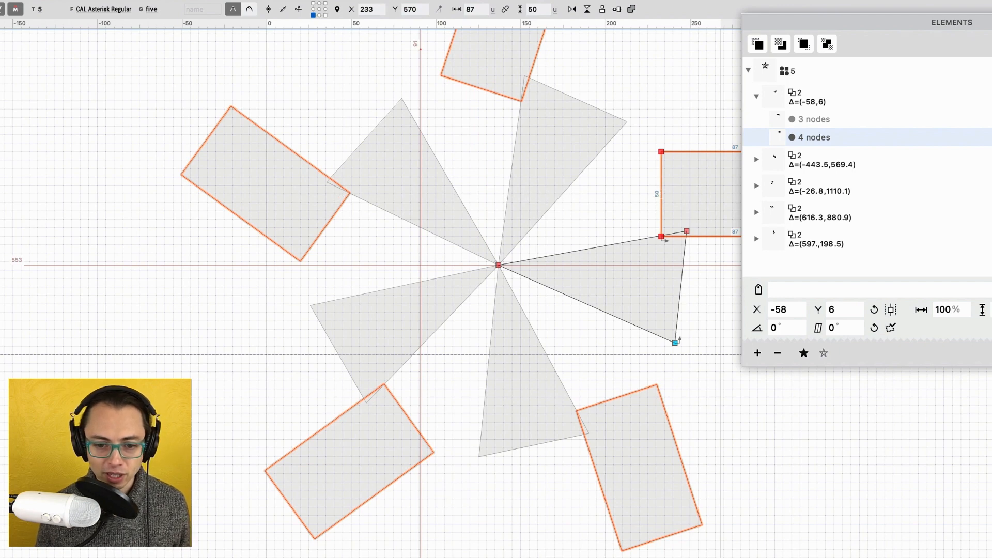
# - Move the pasted rectangle over the asterisk's centre, to about X 131, Y 524, and delete the original triangle contour
pyautogui.moveTo(664, 238); pyautogui.dragTo(493, 318)
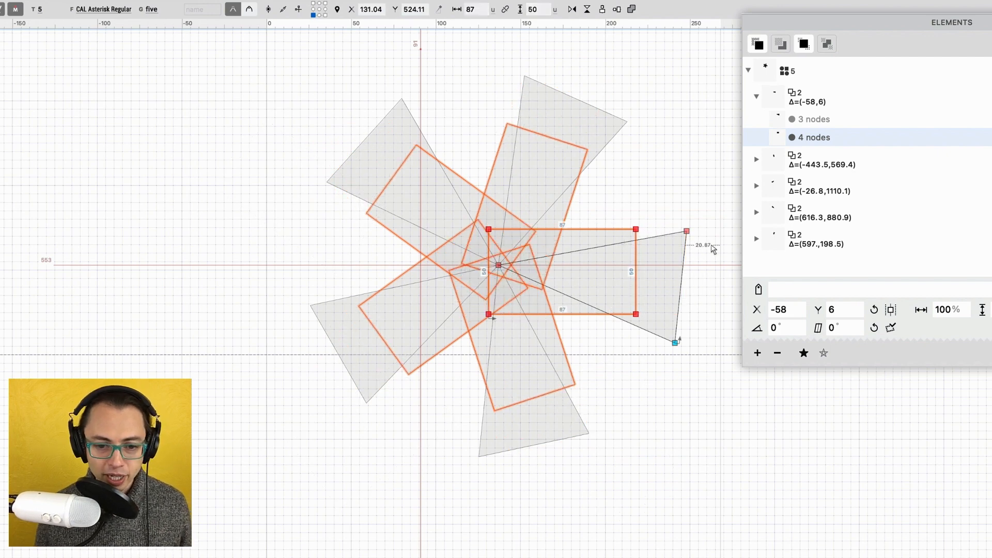
pyautogui.click(685, 264)
pyautogui.press('Delete')
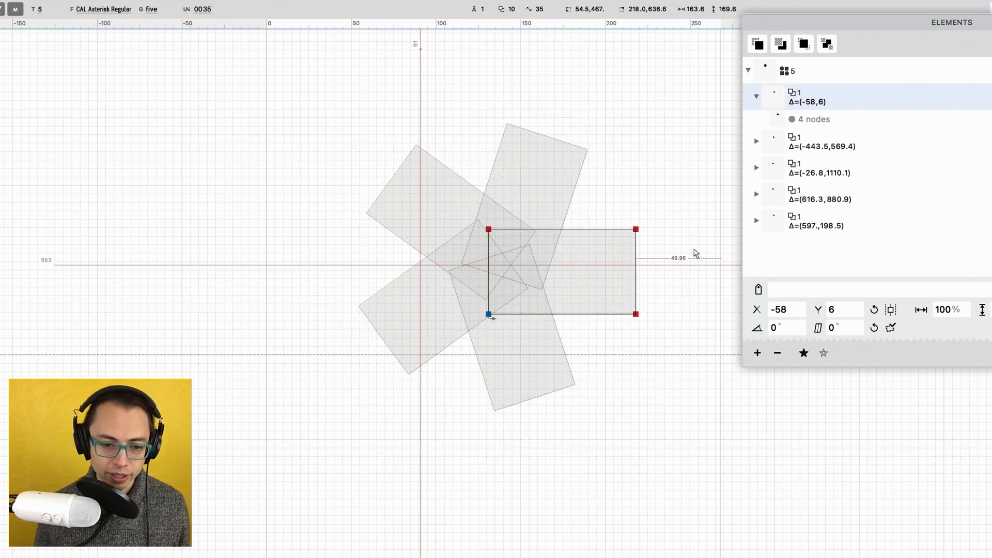
pyautogui.scroll(-3, 693, 255)
pyautogui.press('space')
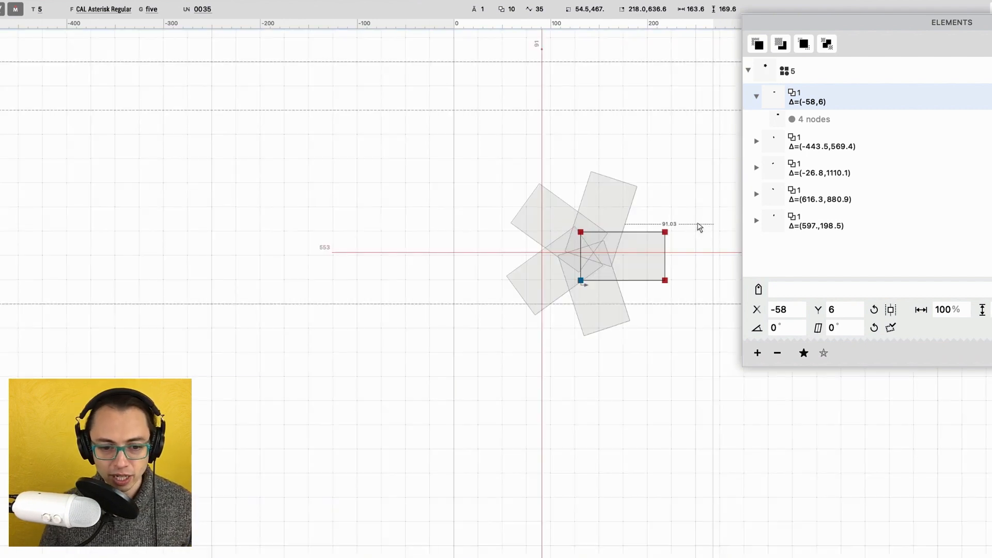
# - Undo the triangle deletion, the rectangle move and the rectangle paste
pyautogui.hotkey('ctrl', 'z')
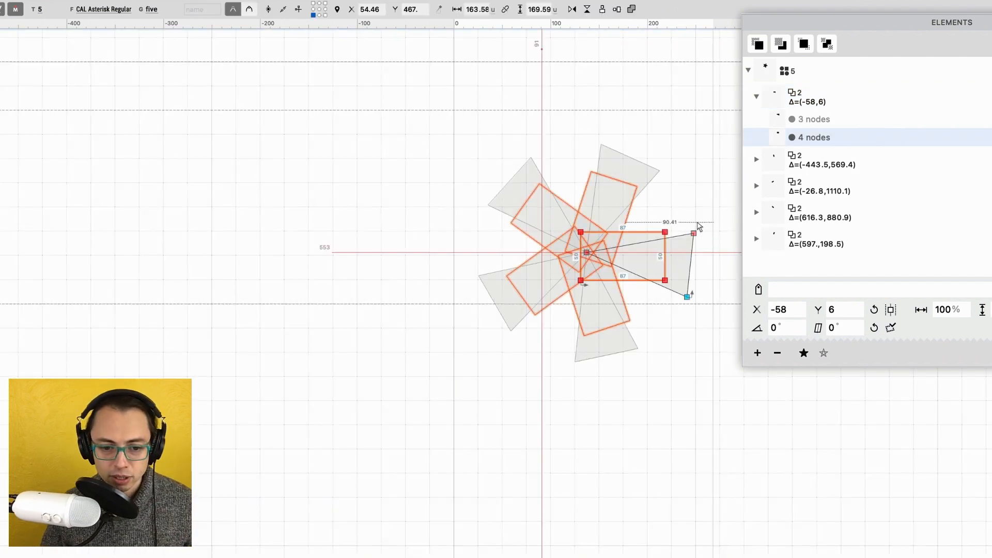
pyautogui.hotkey('ctrl', 'z')
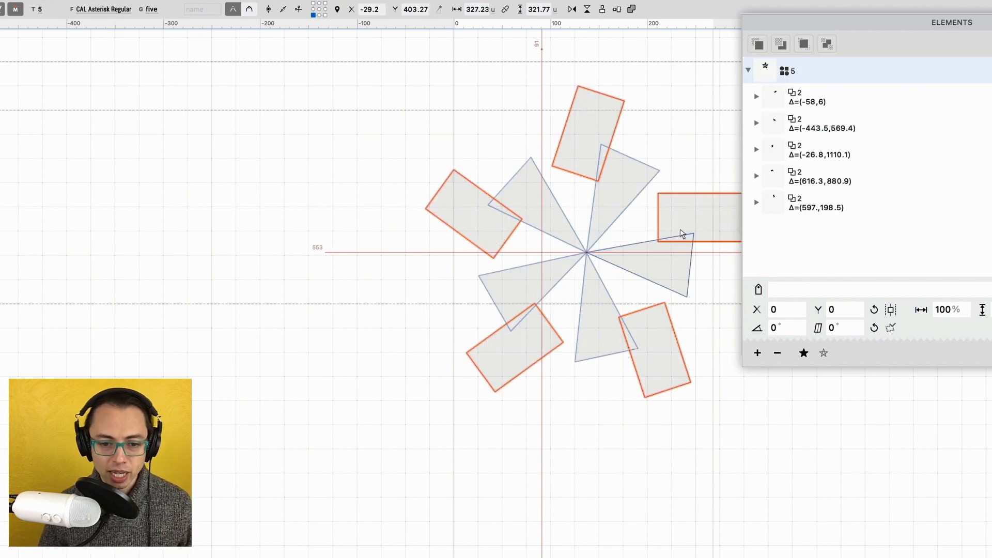
pyautogui.hotkey('ctrl', 'z')
pyautogui.click(689, 210)
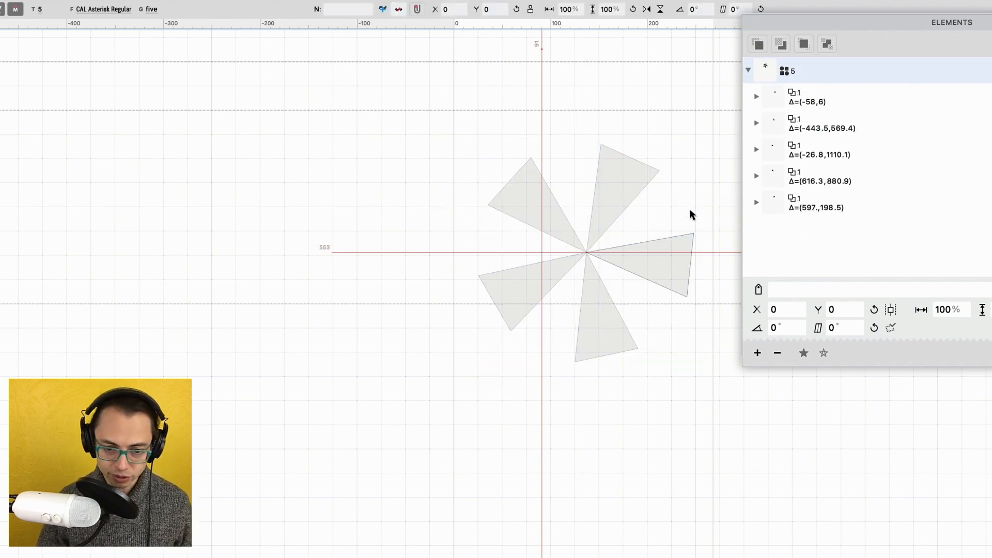
# - Examine the centre point where the five triangles of the asterisk meet
pyautogui.click(661, 260)
pyautogui.scroll(10, 600, 258)
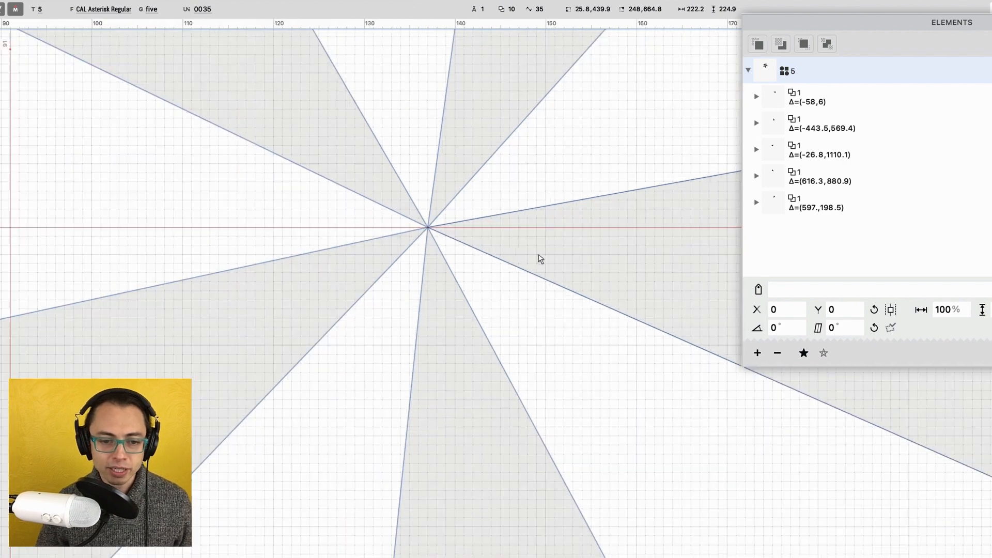
pyautogui.scroll(5, 323, 199)
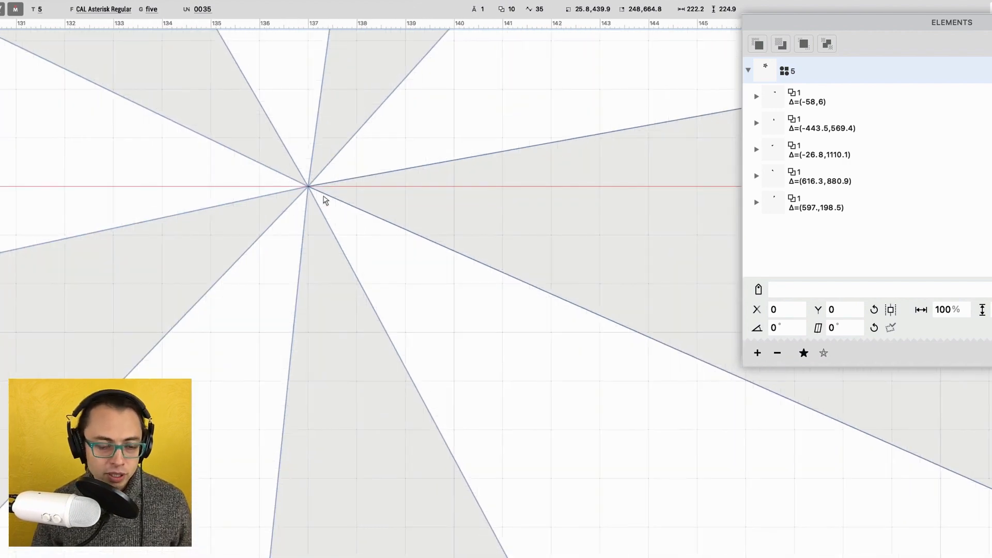
pyautogui.hscroll(-5, 325, 200)
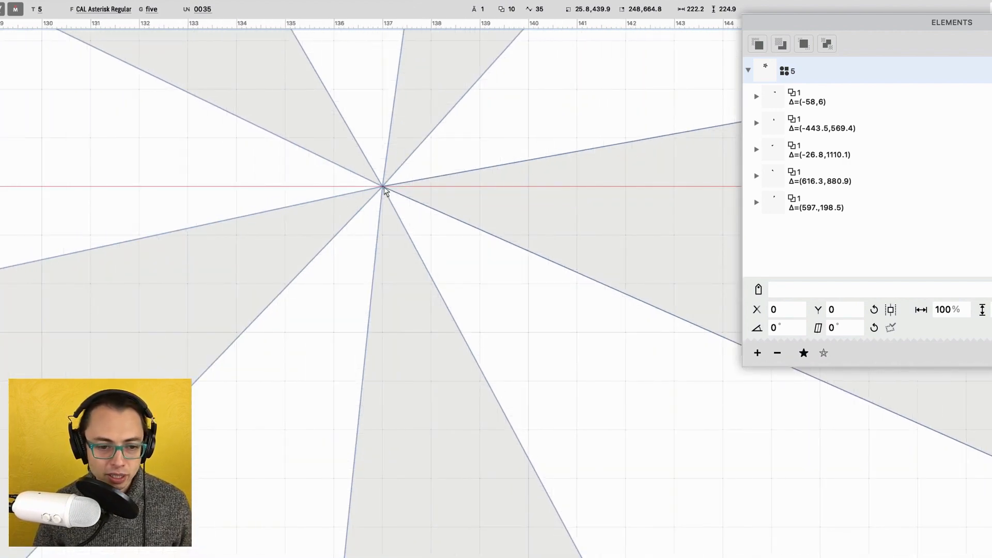
pyautogui.click(383, 187)
pyautogui.scroll(5, 384, 187)
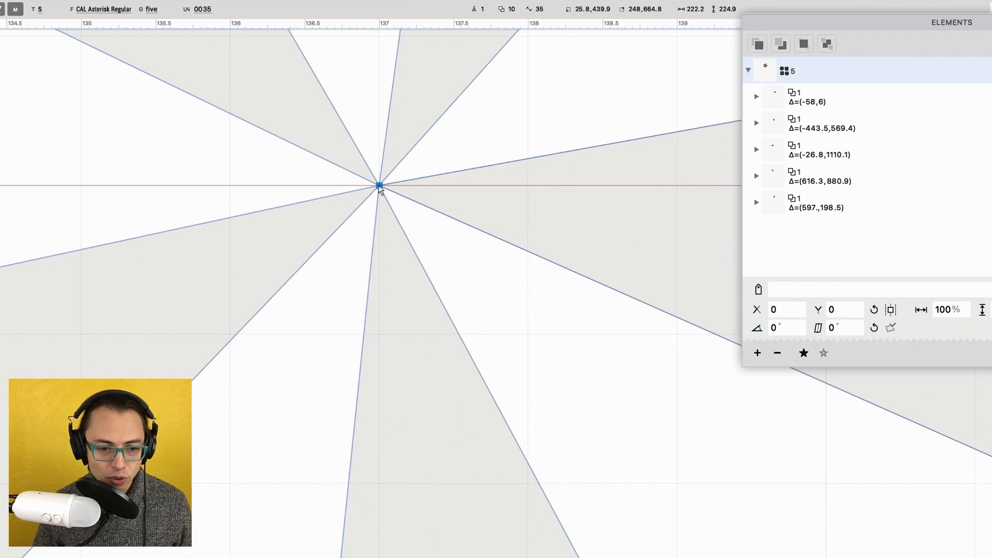
pyautogui.scroll(-15, 383, 185)
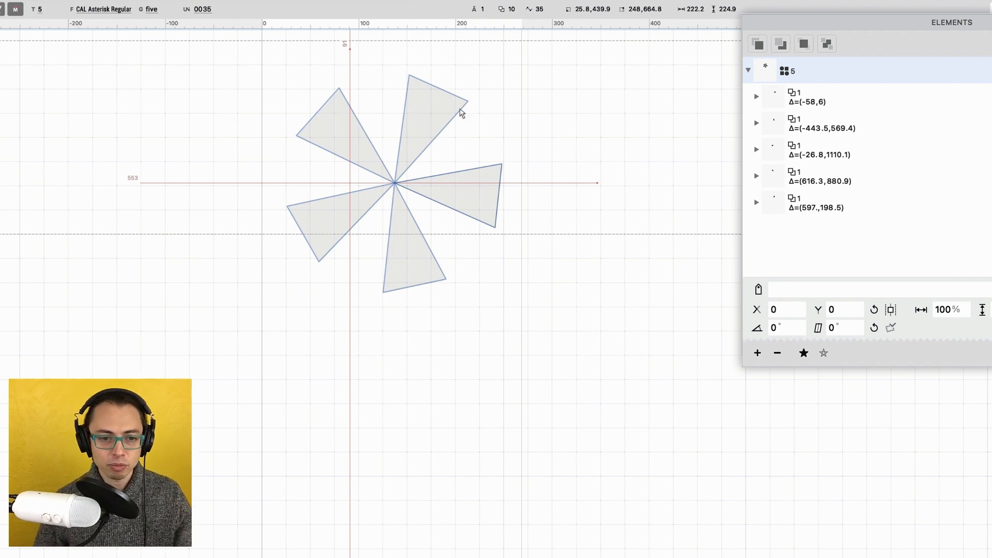
# - Select the whole asterisk group and move it up 10 units
pyautogui.click(481, 173)
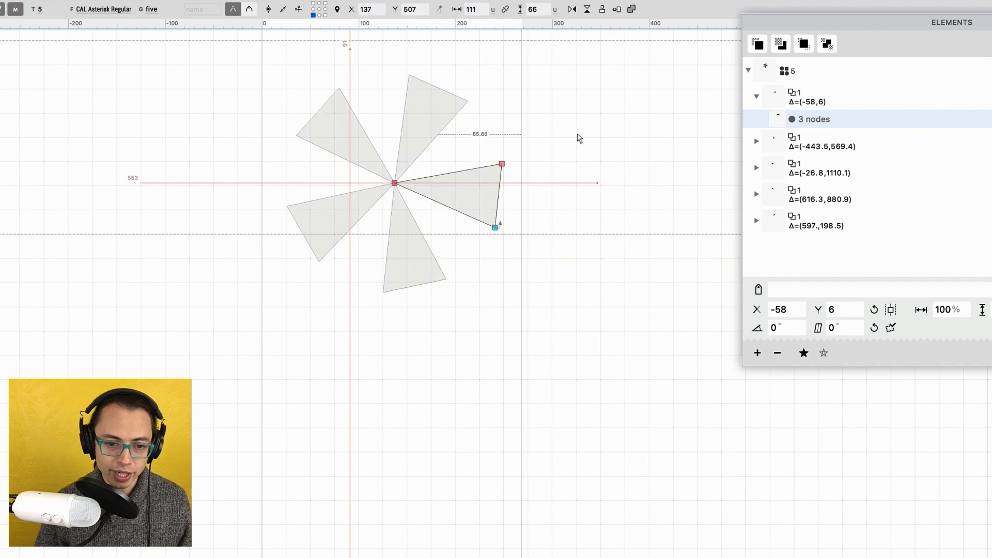
pyautogui.press('Escape')
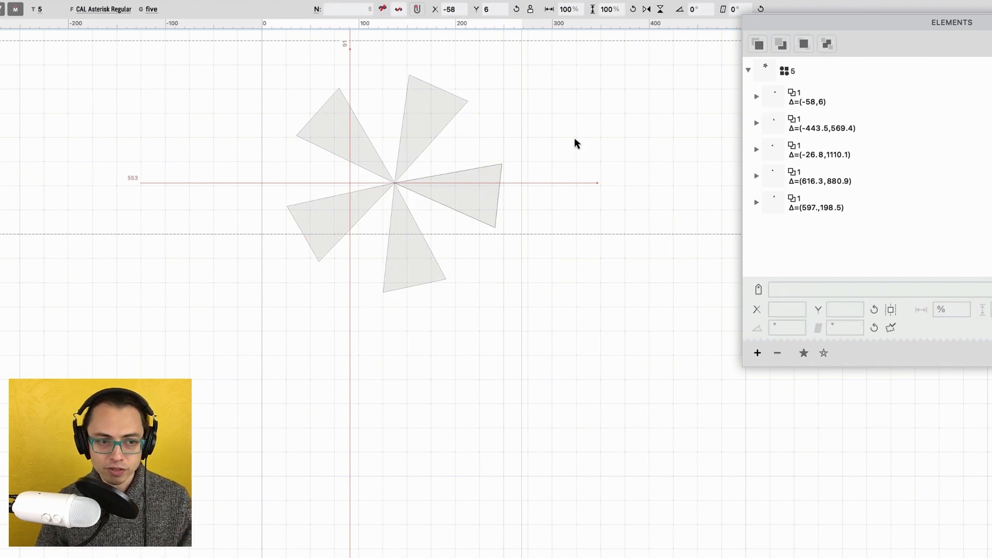
pyautogui.moveTo(675, 97); pyautogui.dragTo(262, 287)
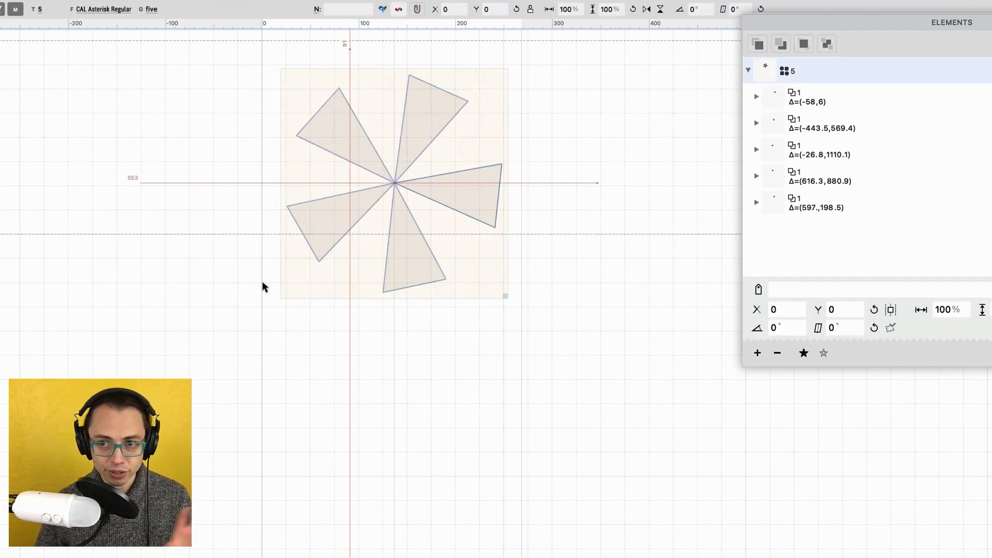
pyautogui.hotkey('shift', 'Up')
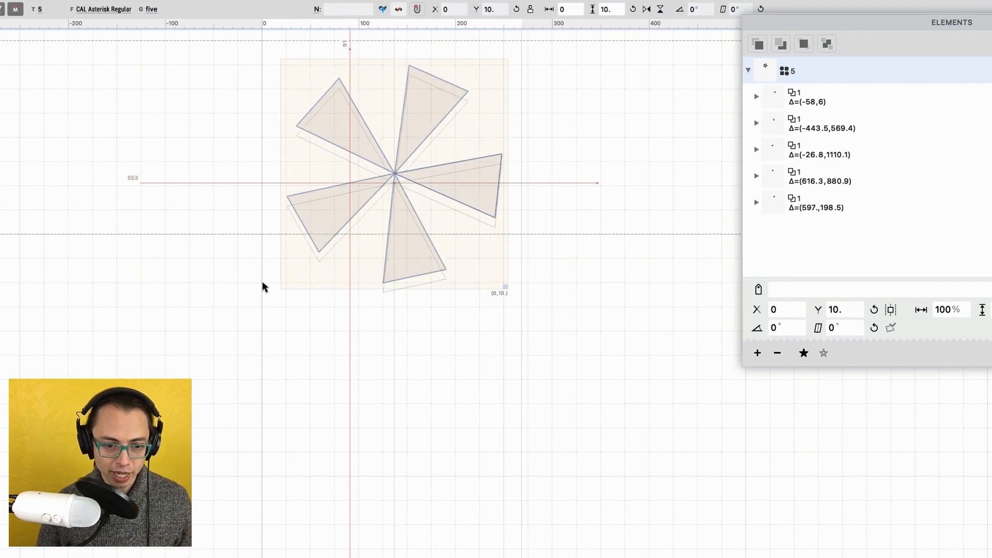
pyautogui.press('Escape')
# - Try shifting the right-hand triangle's contour up 30 units, and return it to its starting height
pyautogui.click(492, 181)
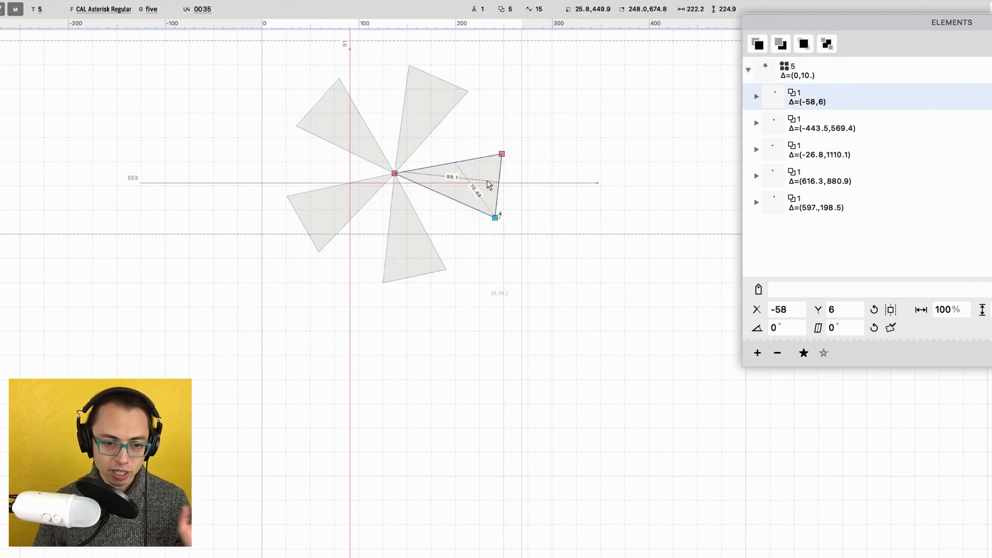
pyautogui.doubleClick(479, 162)
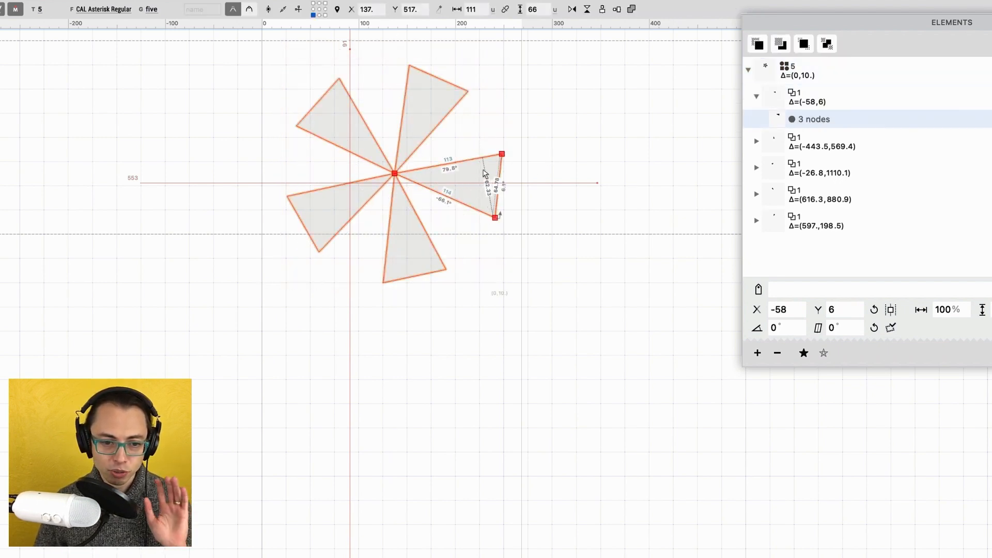
pyautogui.hotkey('shift', 'Up')
pyautogui.hotkey('shift', 'Up')
pyautogui.hotkey('shift', 'Up')
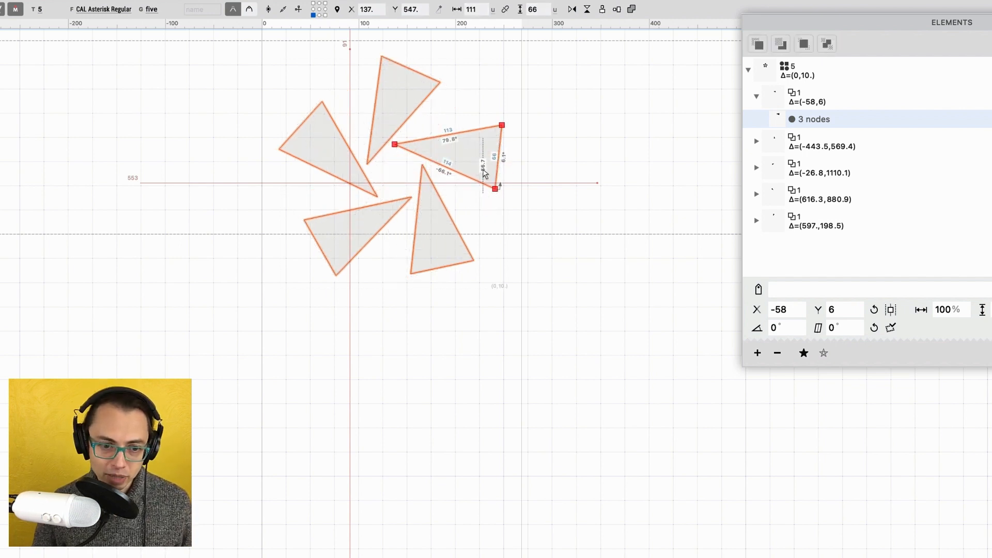
pyautogui.hotkey('shift', 'Down')
pyautogui.hotkey('shift', 'Down')
pyautogui.hotkey('shift', 'Down')
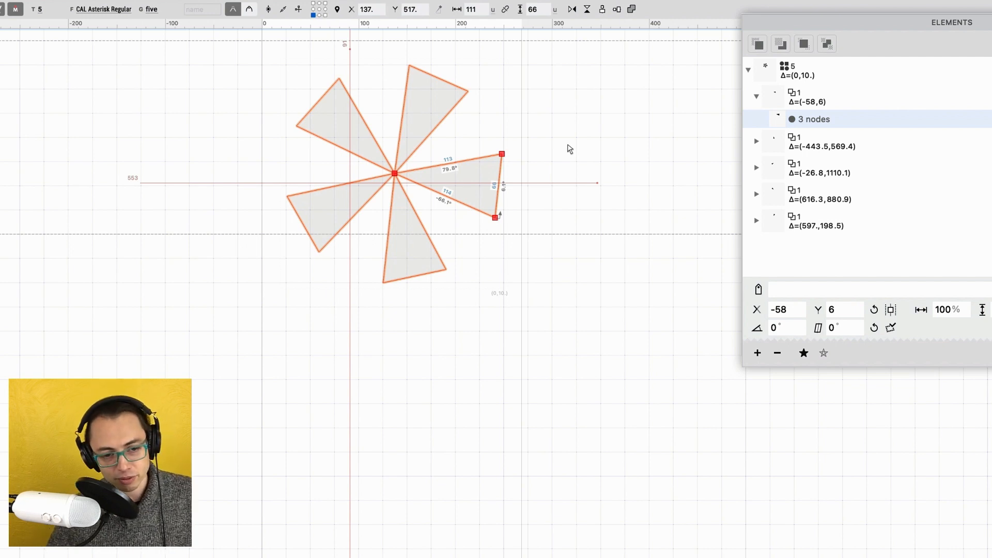
# - Repeat the 30-unit upward shift of the triangle contour and bring it back down
pyautogui.hotkey('shift', 'Up')
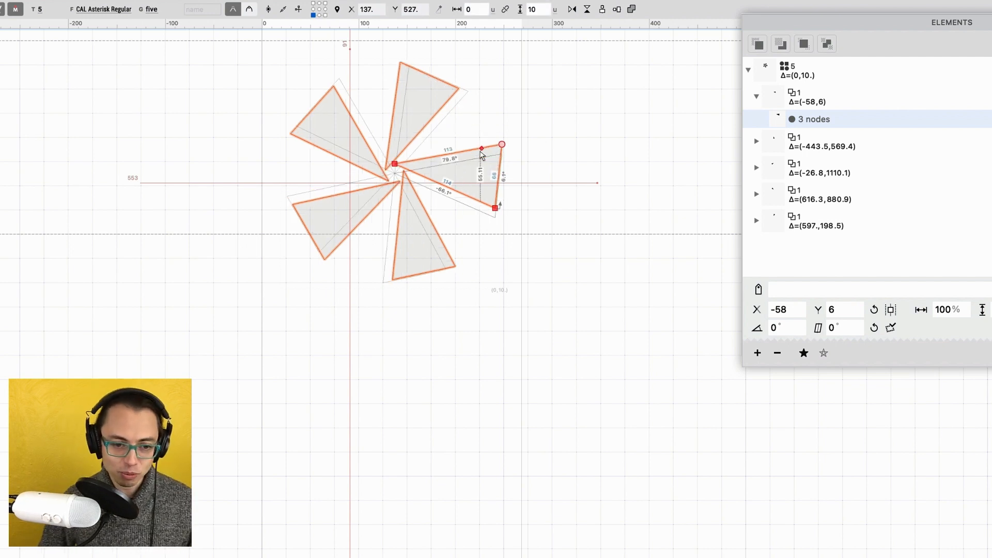
pyautogui.hotkey('shift', 'Up')
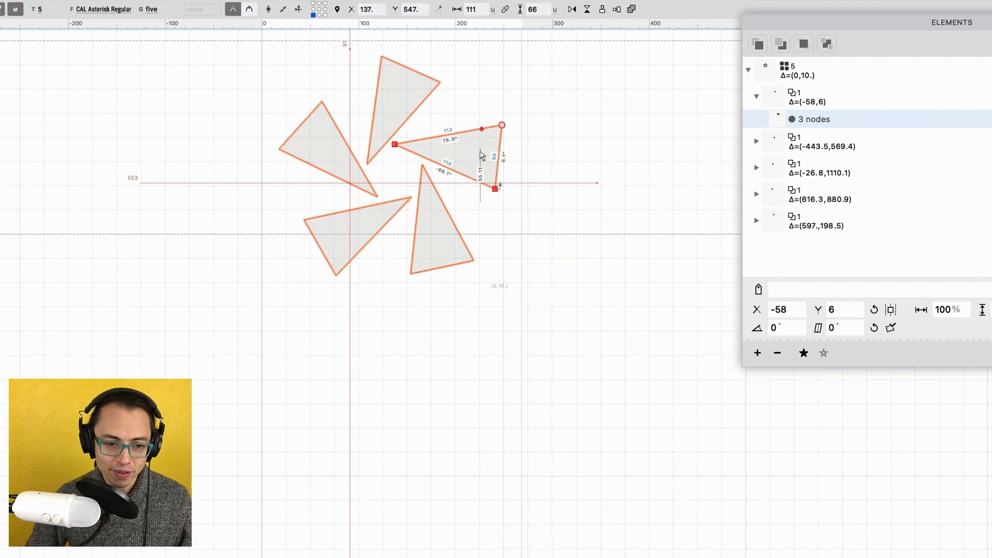
pyautogui.hotkey('shift', 'Down')
pyautogui.hotkey('shift', 'Down')
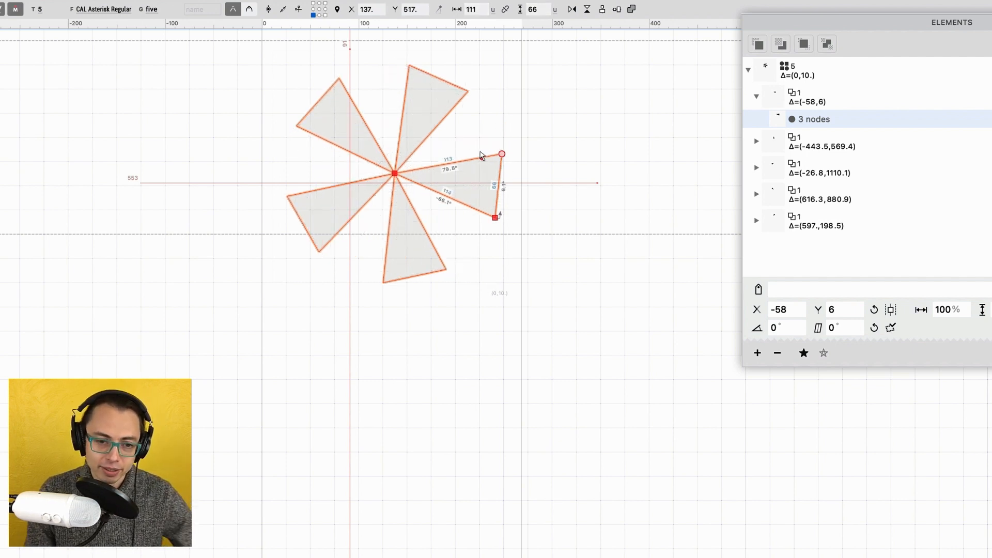
# - Select the whole asterisk group again and nudge it up and back down
pyautogui.press('v')
pyautogui.click(594, 120)
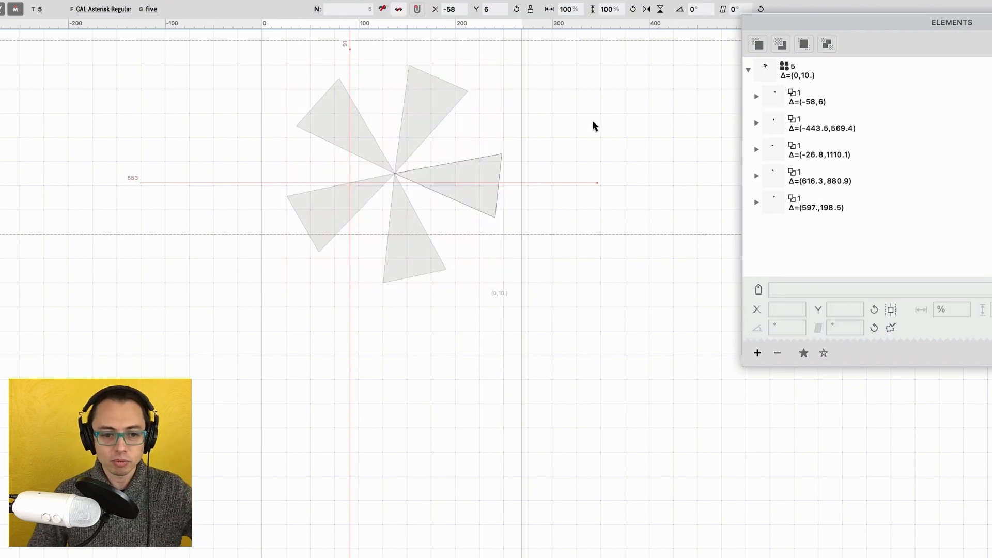
pyautogui.moveTo(655, 80); pyautogui.dragTo(289, 254)
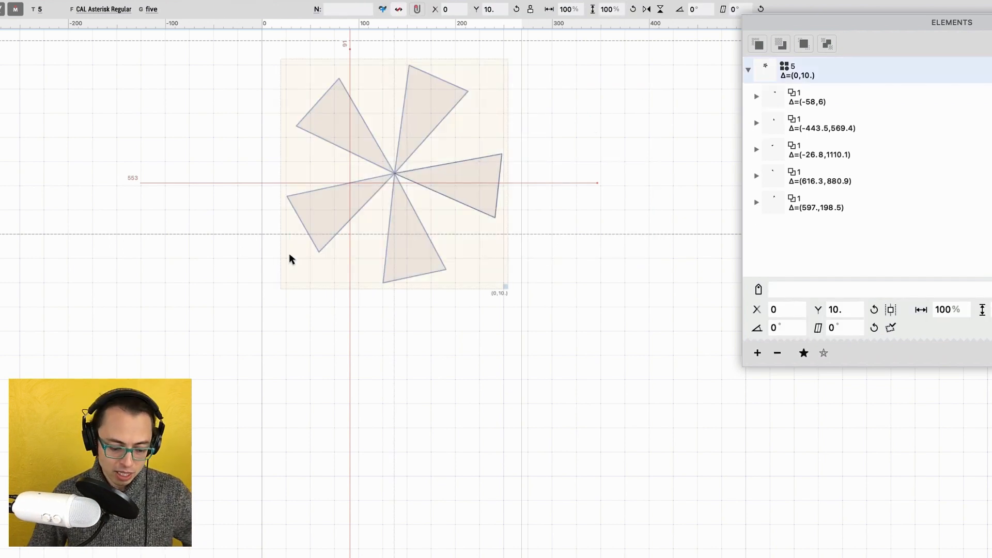
pyautogui.hotkey('shift', 'Up')
pyautogui.hotkey('shift', 'Up')
pyautogui.hotkey('shift', 'Down')
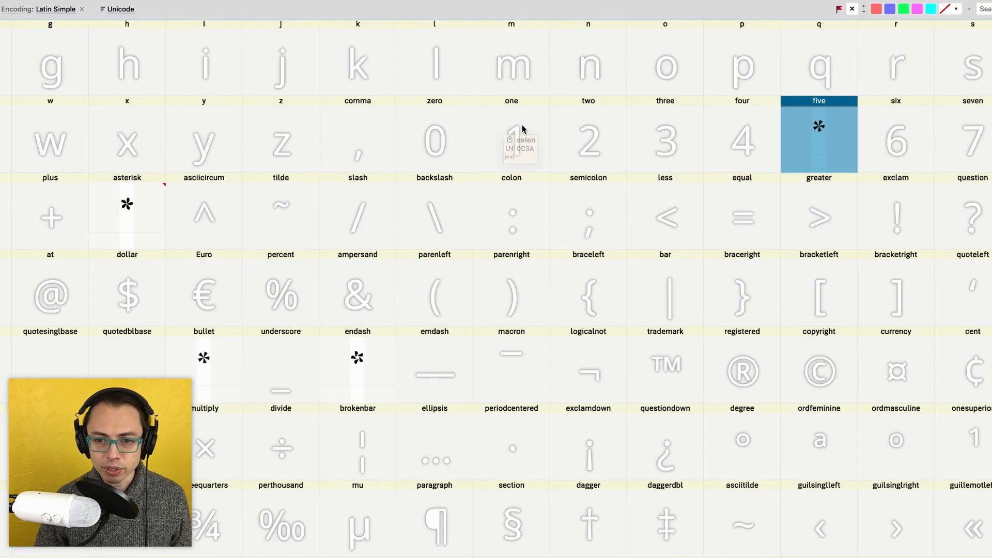
# - Open the empty six glyph for editing
pyautogui.click(890, 140)
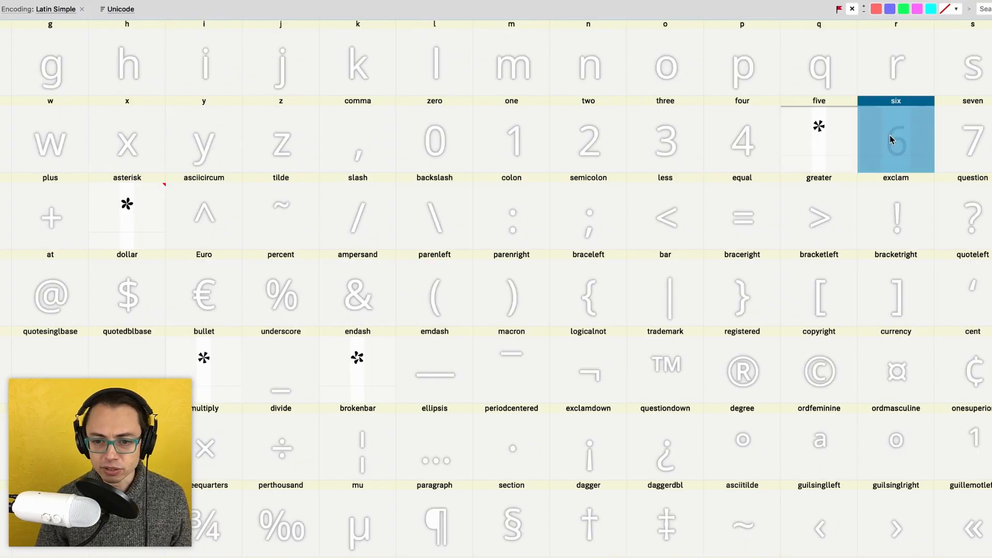
pyautogui.doubleClick(896, 148)
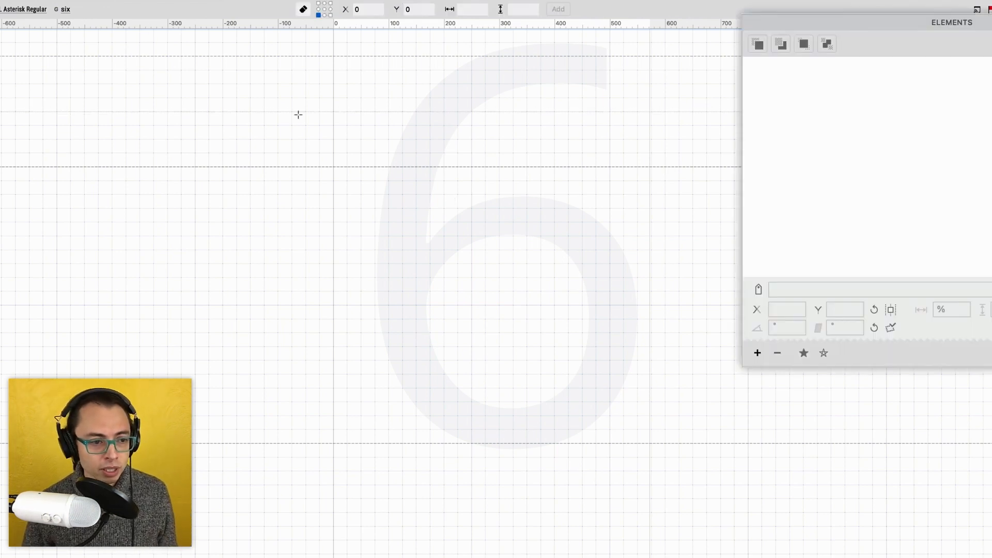
# - Draw a rectangle about 65 units wide and 199 units high down from the 700-unit guideline
pyautogui.scroll(3, 339, 120)
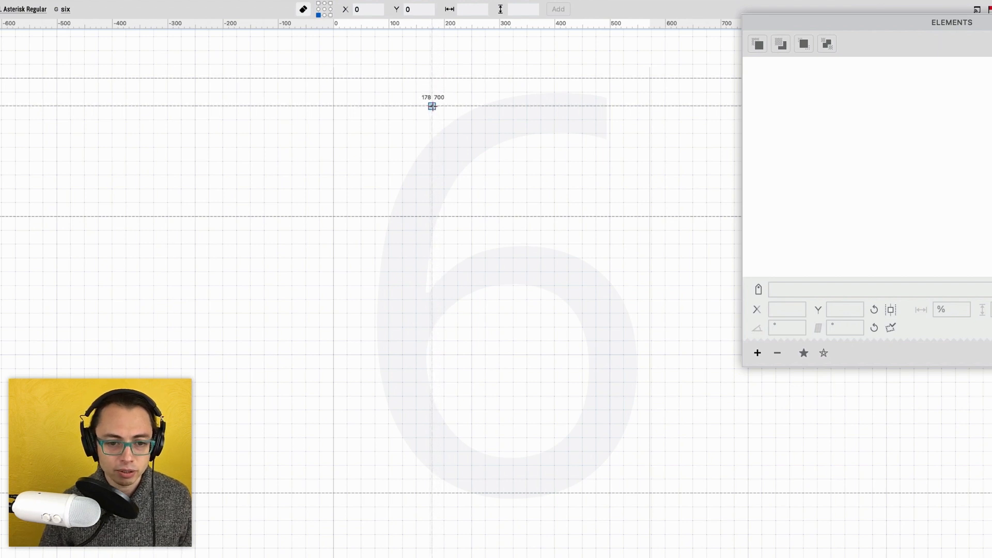
pyautogui.moveTo(432, 106); pyautogui.dragTo(469, 217)
pyautogui.press('a')
pyautogui.click(456, 106)
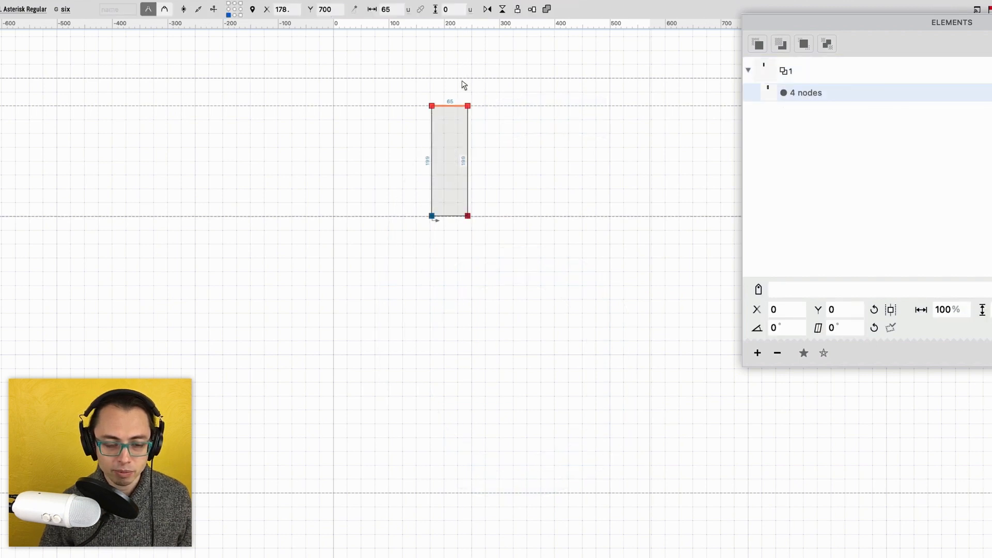
# - Widen the rectangle to 70 units by shifting its two right-hand nodes 5 units to the right
pyautogui.moveTo(462, 82); pyautogui.dragTo(538, 263)
pyautogui.press('Right')
pyautogui.press('Right')
pyautogui.press('Right')
pyautogui.press('Right')
pyautogui.press('Right')
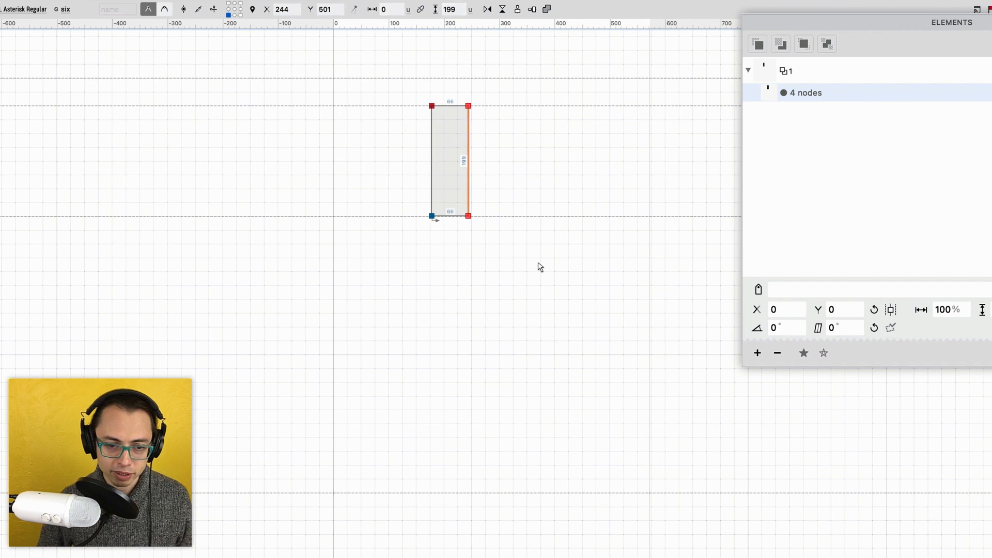
pyautogui.click(511, 200)
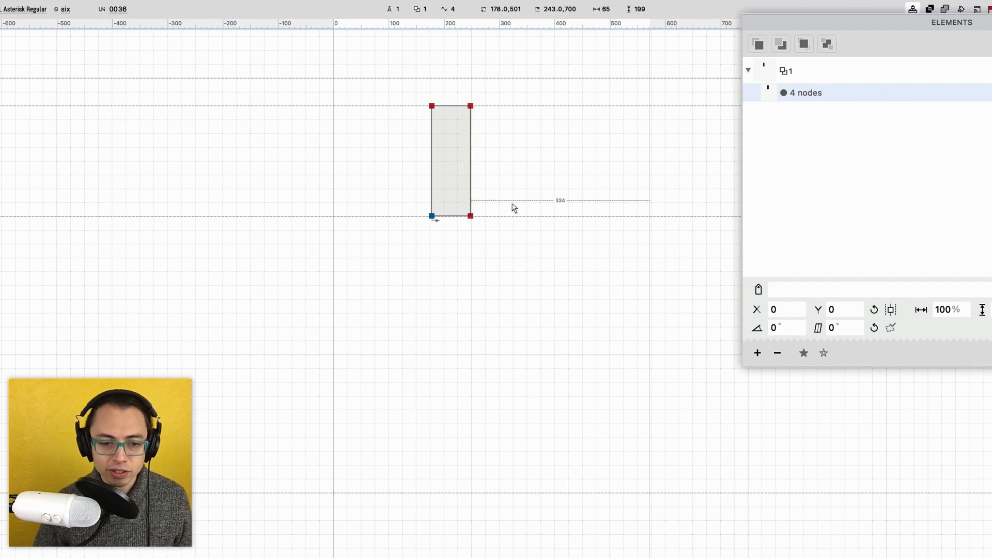
# - Delete the rectangle's lower-left node and shift the remaining bottom node left to X 211, forming a downward-pointing triangle
pyautogui.moveTo(446, 206); pyautogui.dragTo(404, 246)
pyautogui.press('BackSpace')
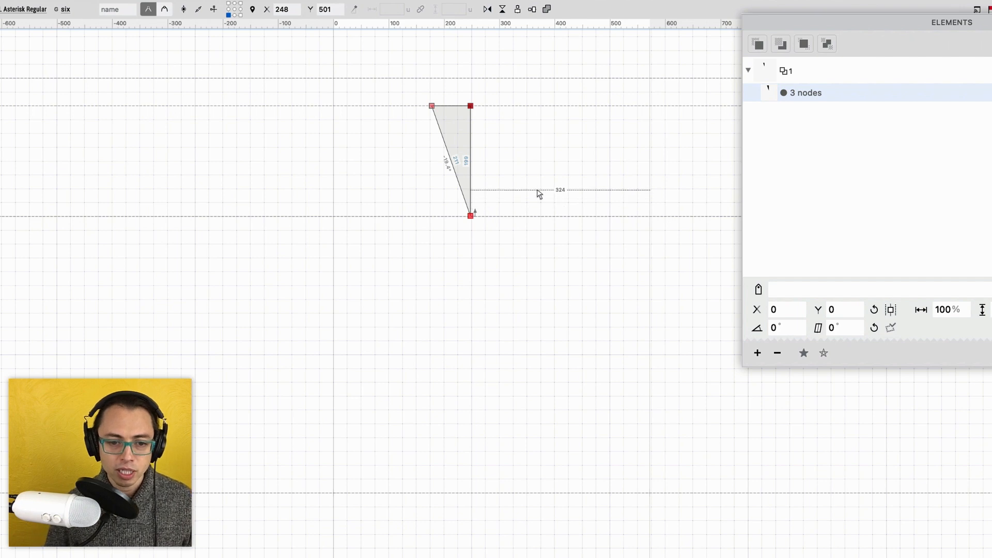
pyautogui.hotkey('shift', 'Left')
pyautogui.hotkey('shift', 'Left')
pyautogui.hotkey('shift', 'Left')
pyautogui.hotkey('shift', 'Left')
pyautogui.press('Right')
pyautogui.press('Right')
pyautogui.press('Right')
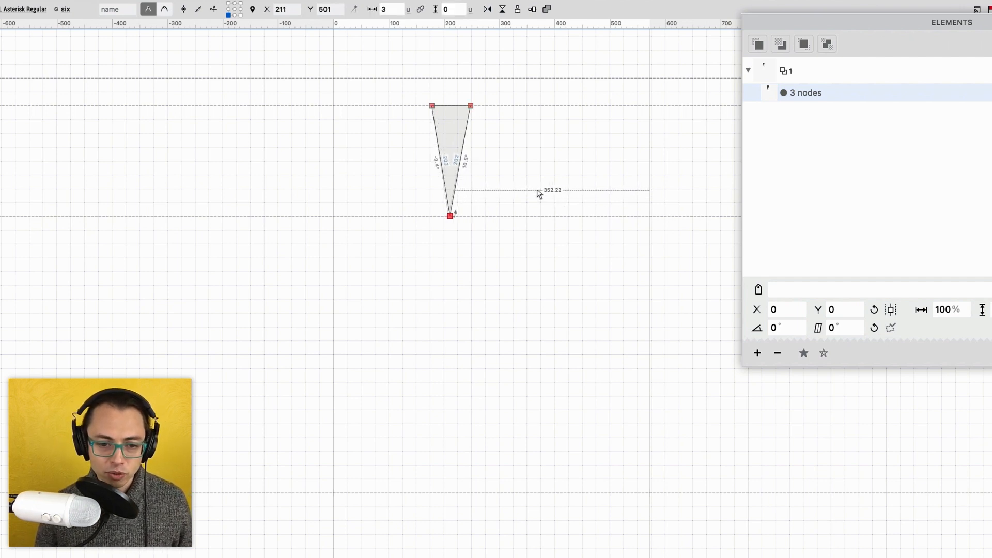
# - Fine-tune the triangle's bottom node to X 213 so both slanted sides lean at 10°
pyautogui.scroll(5, 539, 193)
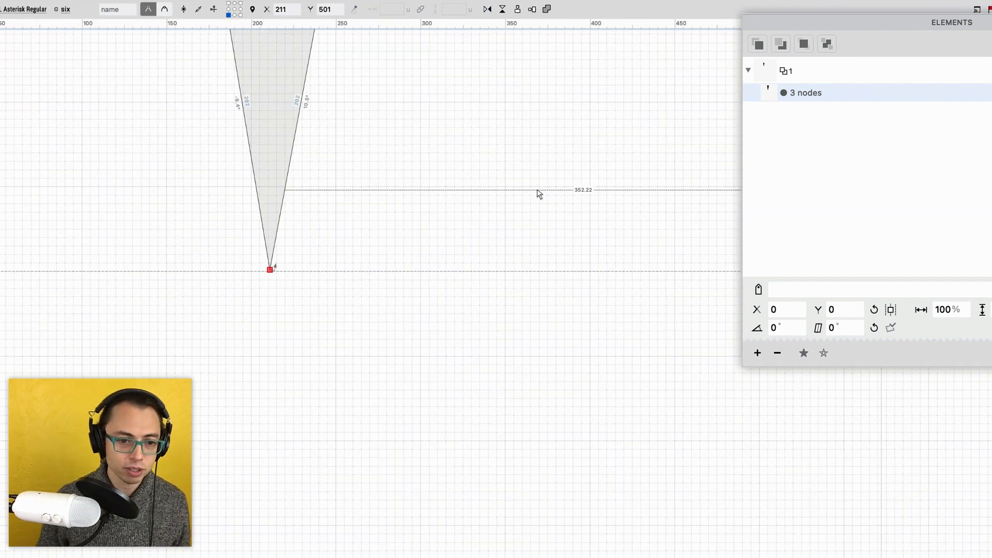
pyautogui.scroll(3, 497, 177)
pyautogui.hscroll(-4, 496, 177)
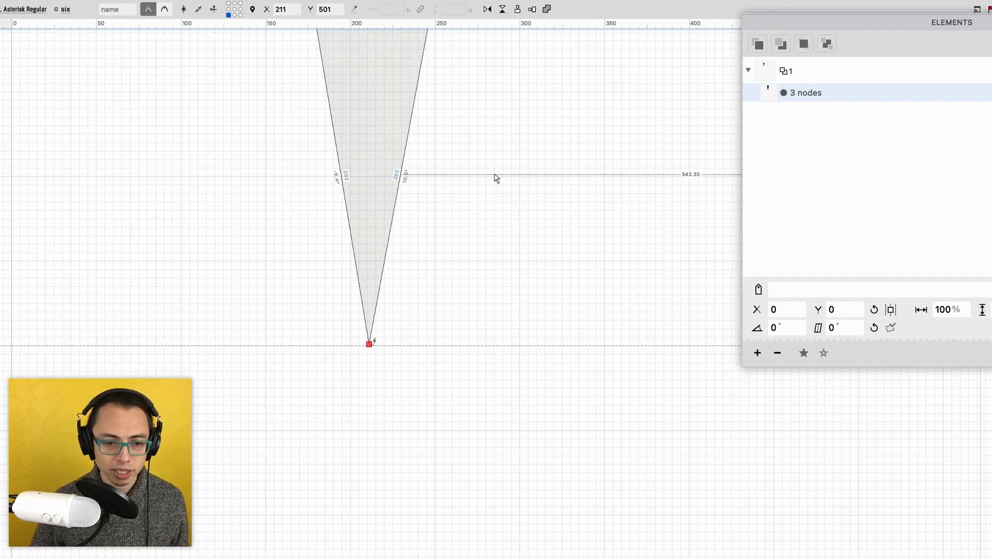
pyautogui.scroll(3, 496, 177)
pyautogui.press('Right')
pyautogui.press('Right')
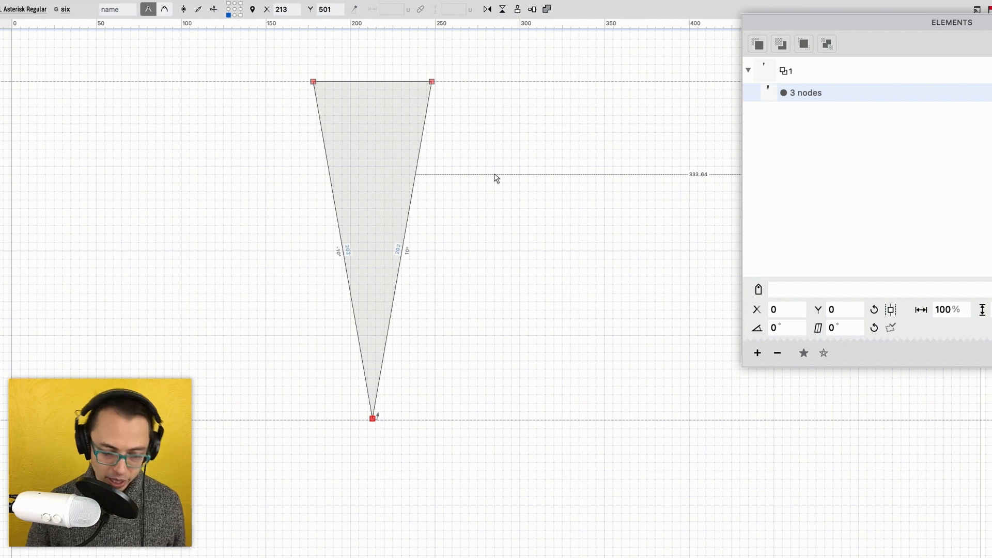
pyautogui.click(492, 159)
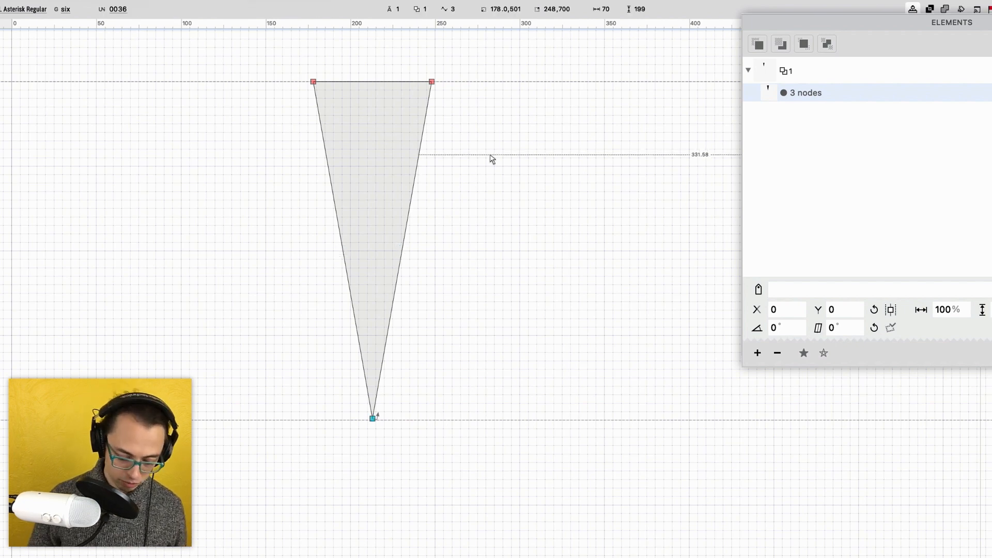
# - Compare selecting the triangle as a contour with selecting it as an element
pyautogui.scroll(-3, 491, 159)
pyautogui.press('v')
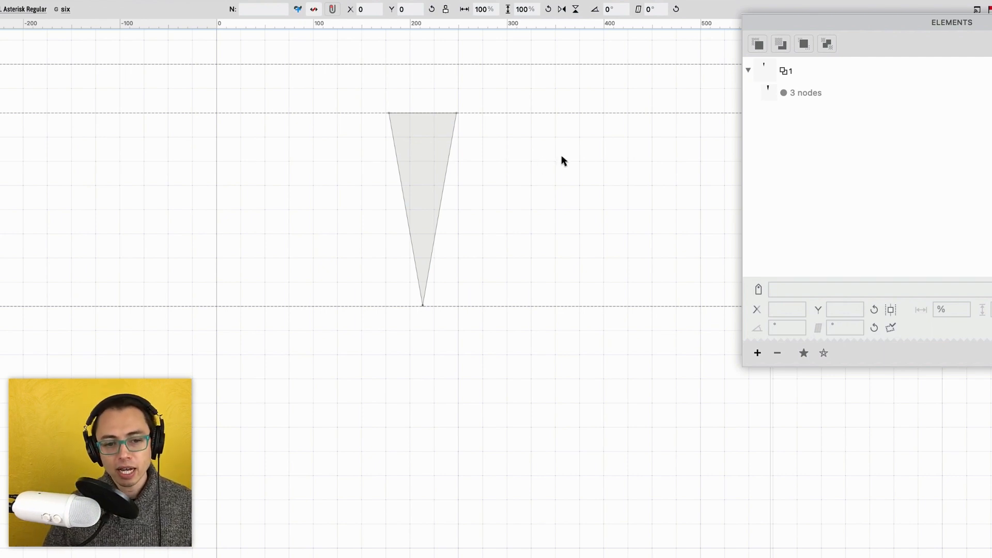
pyautogui.click(427, 172)
pyautogui.click(549, 167)
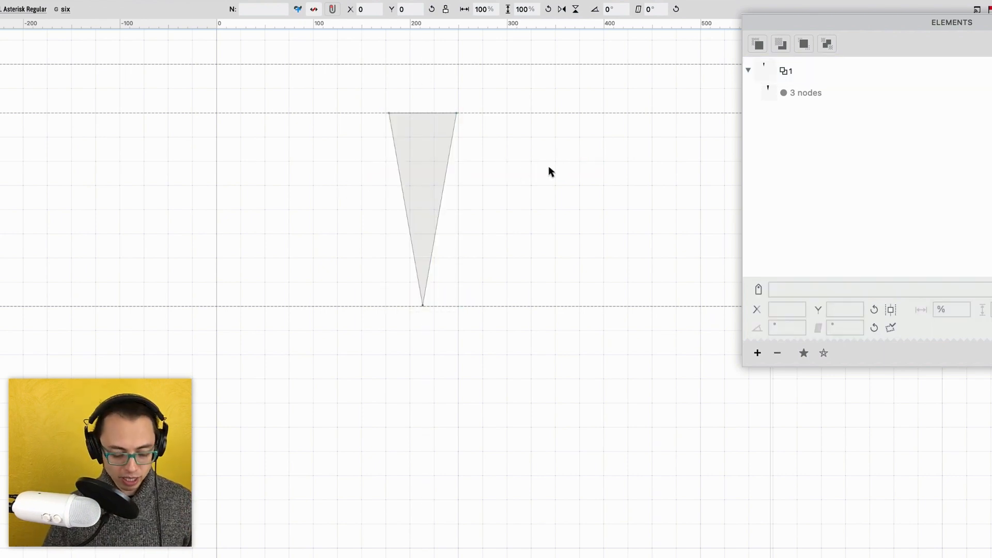
pyautogui.press('a')
pyautogui.click(424, 155)
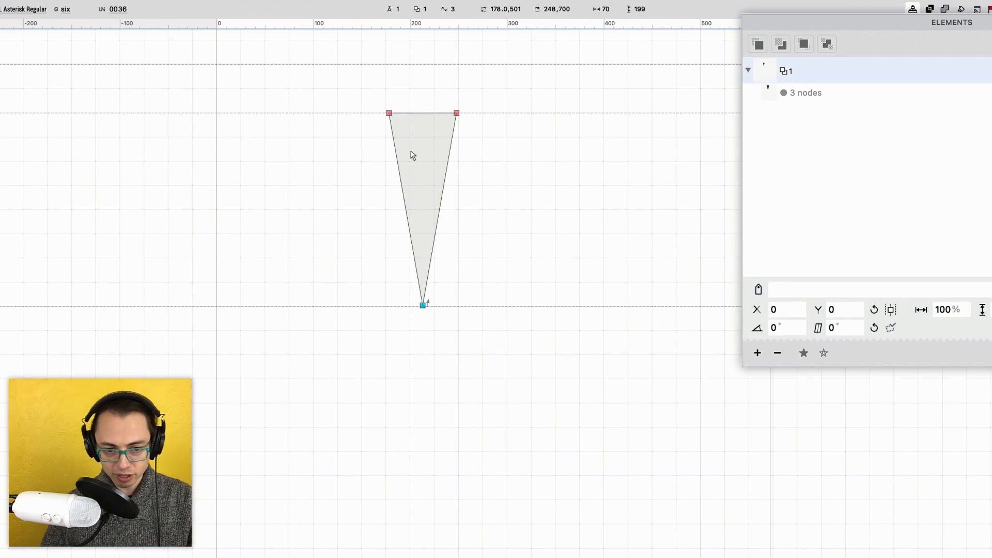
pyautogui.press('v')
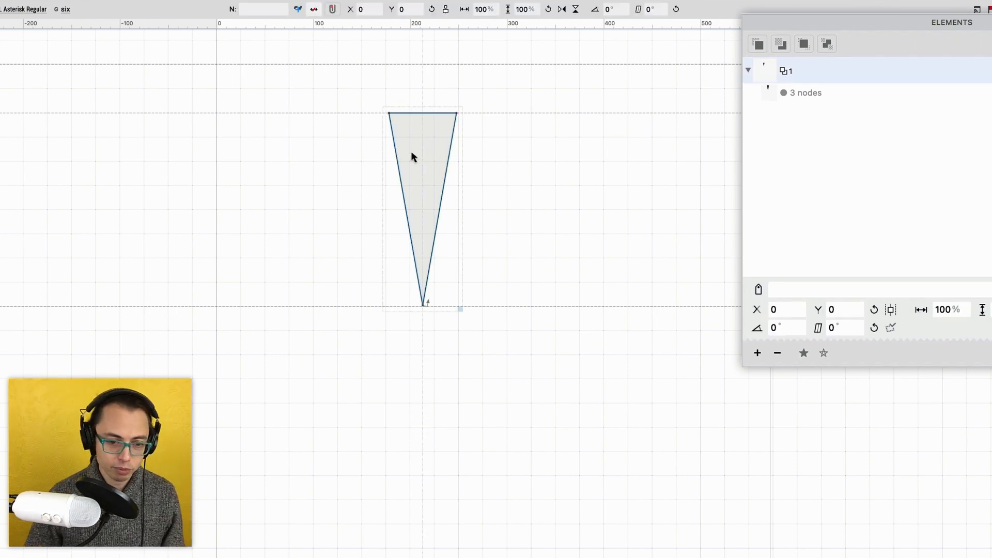
pyautogui.click(456, 164)
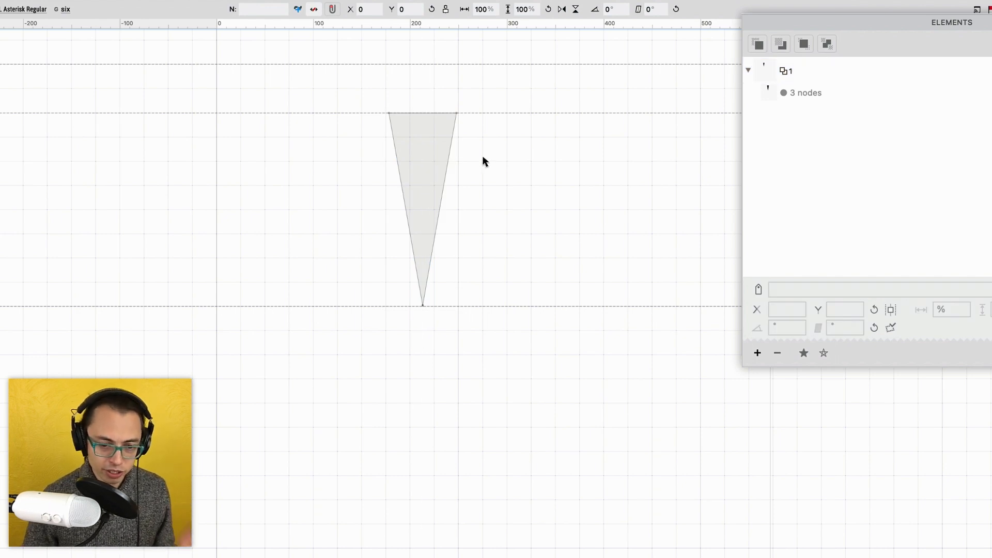
# - Select the triangle element, add a linked copy of it in place, and select the second copy
pyautogui.moveTo(589, 151); pyautogui.dragTo(308, 223)
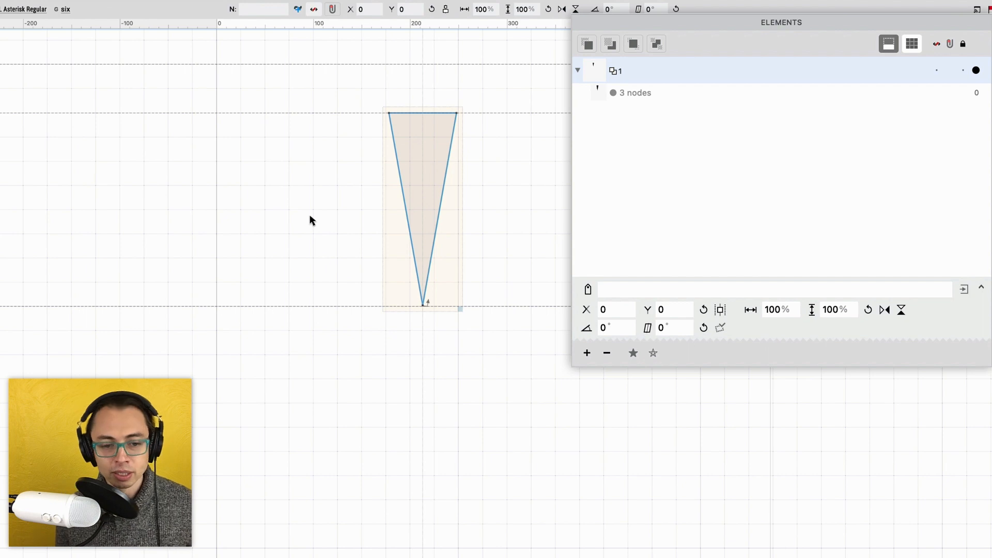
pyautogui.press('super+shift+v')
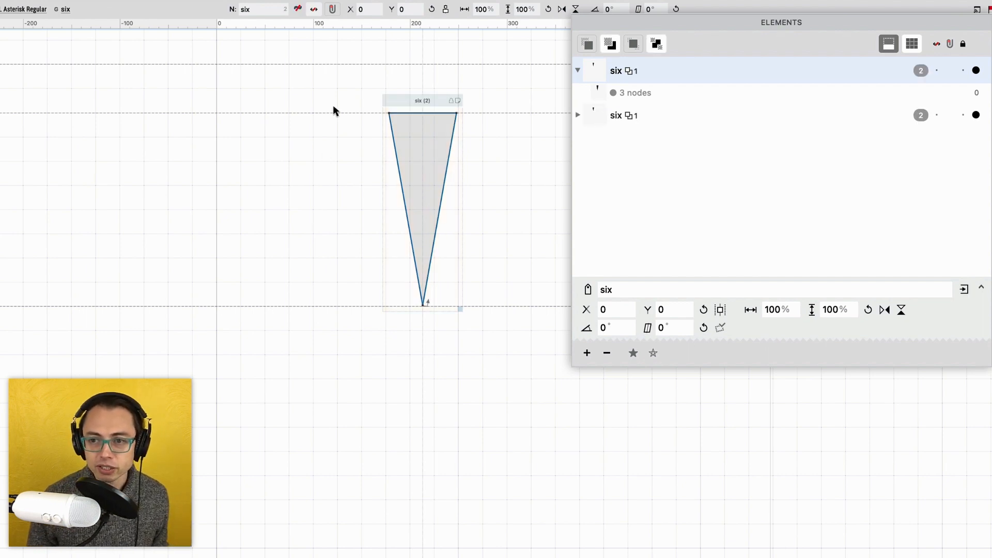
pyautogui.click(616, 79)
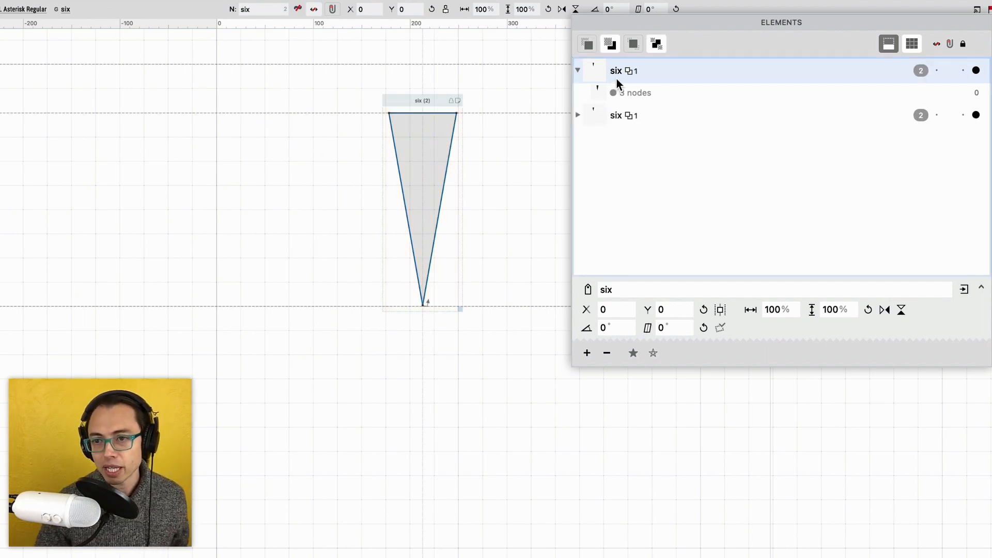
pyautogui.click(621, 105)
pyautogui.click(618, 68)
pyautogui.click(620, 115)
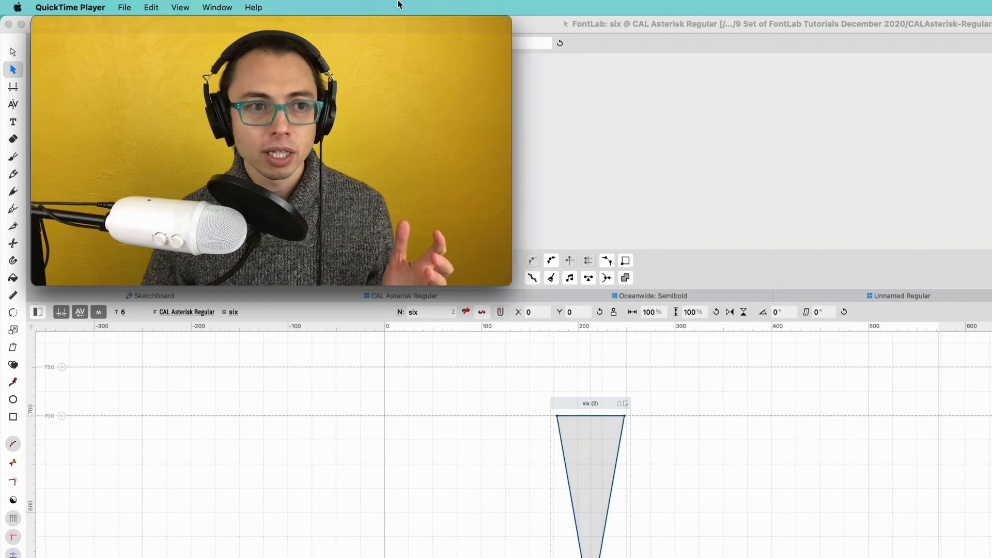
# - Bring up the Transform options and rotate the second linked triangle 60° around its bottom-centre point
pyautogui.click(542, 27)
pyautogui.click(437, 7)
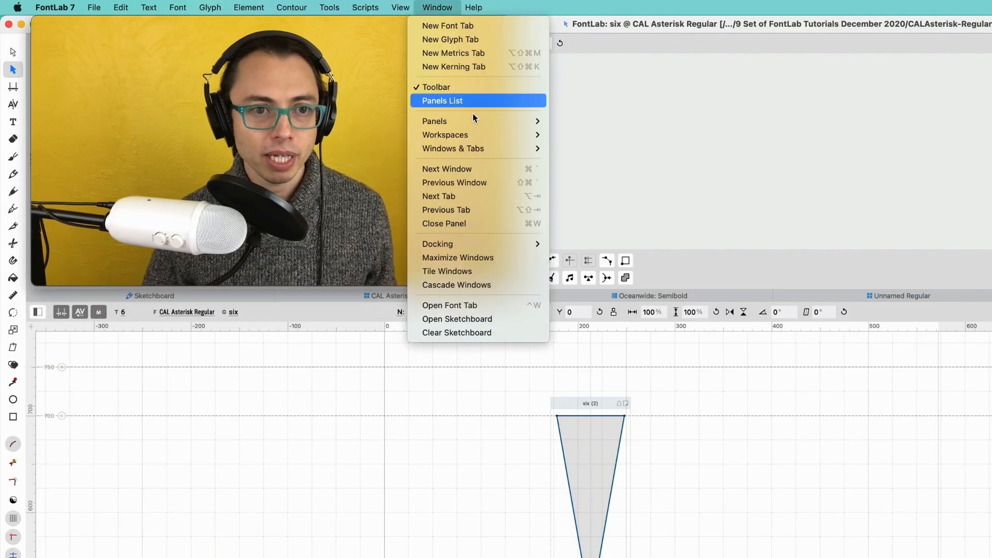
pyautogui.moveTo(475, 121)
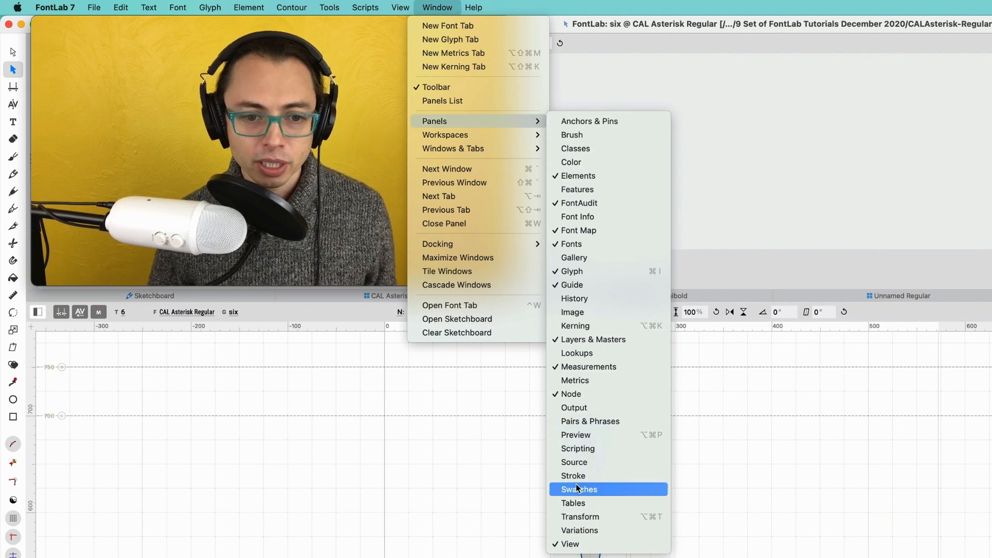
pyautogui.click(580, 517)
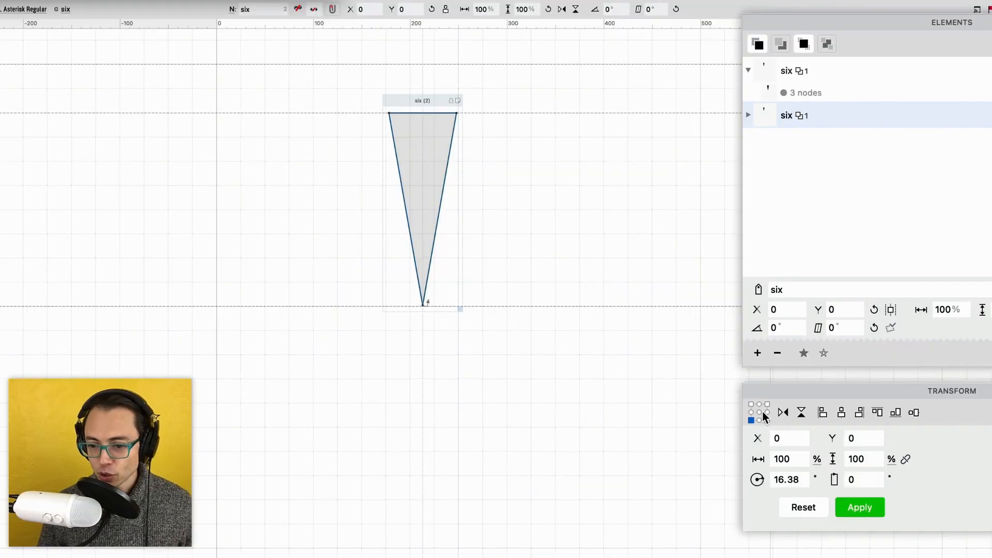
pyautogui.click(759, 412)
pyautogui.click(803, 480)
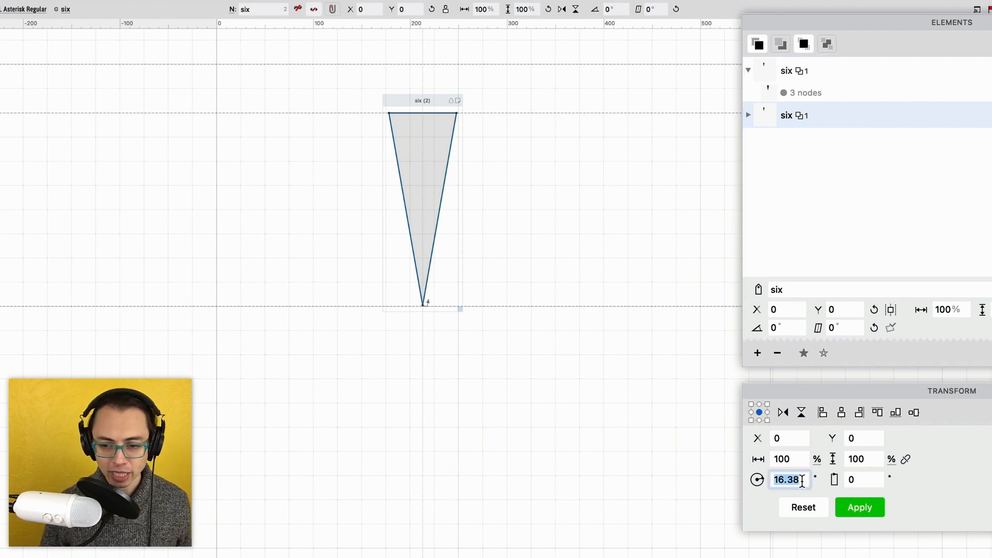
pyautogui.click(752, 421)
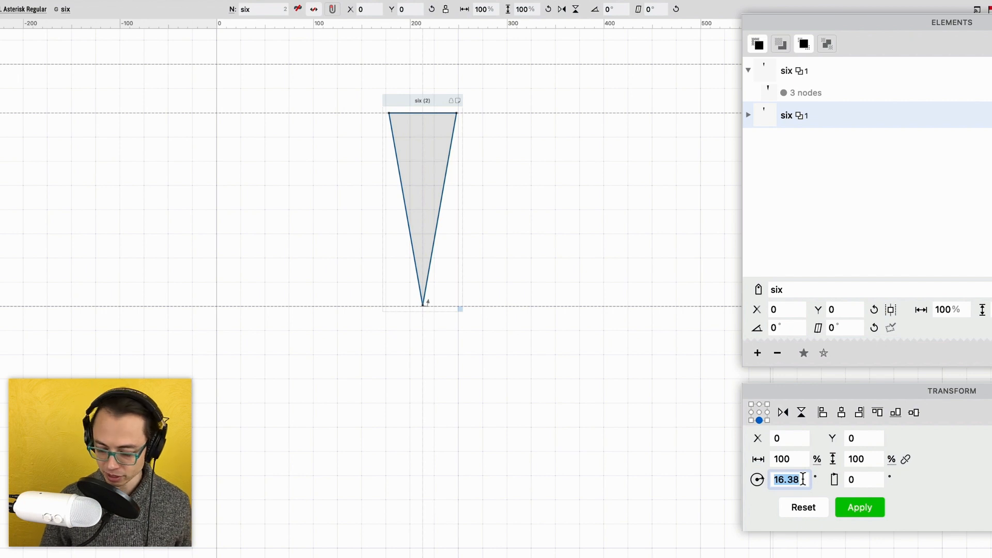
pyautogui.write('60')
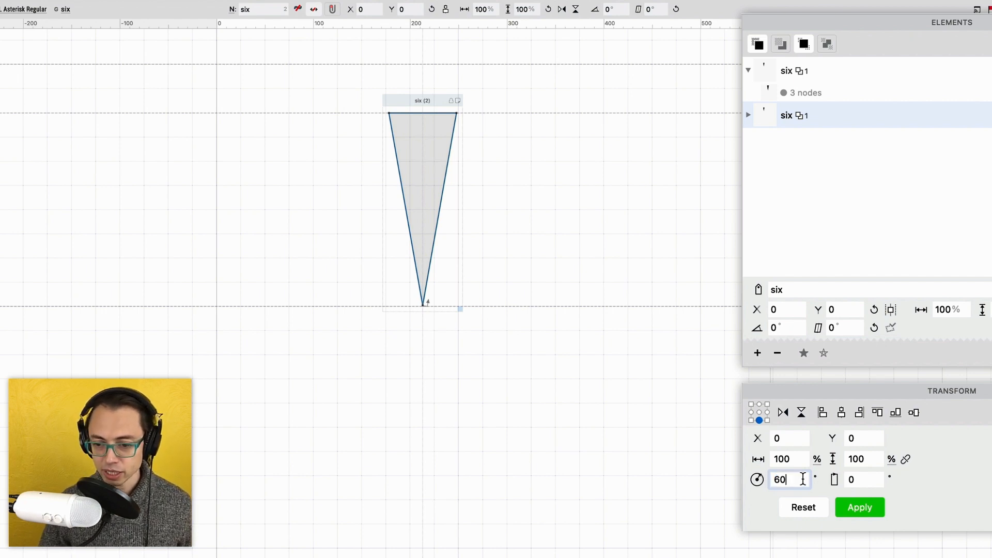
pyautogui.click(865, 506)
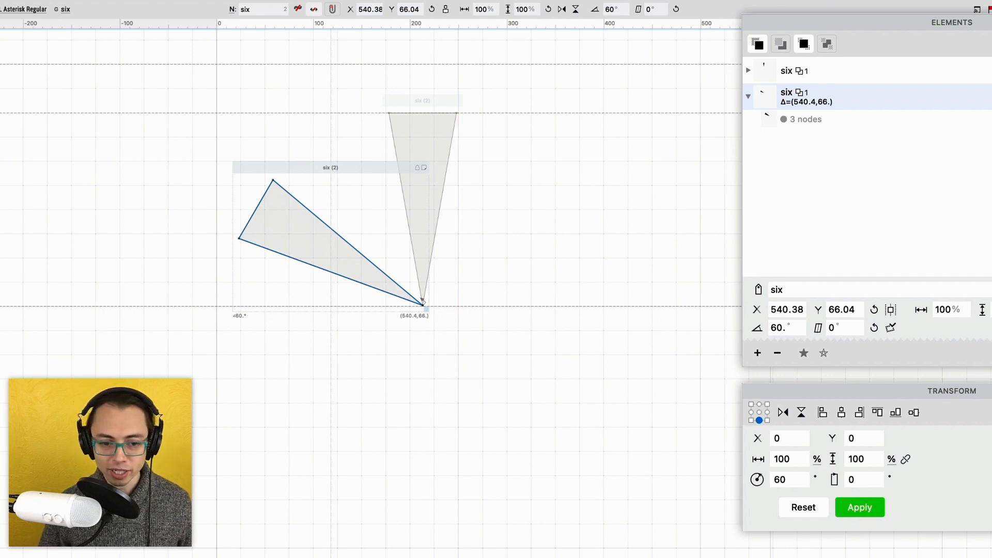
# - Examine the X and Y offset values of the rotated triangle element
pyautogui.click(579, 262)
pyautogui.click(351, 274)
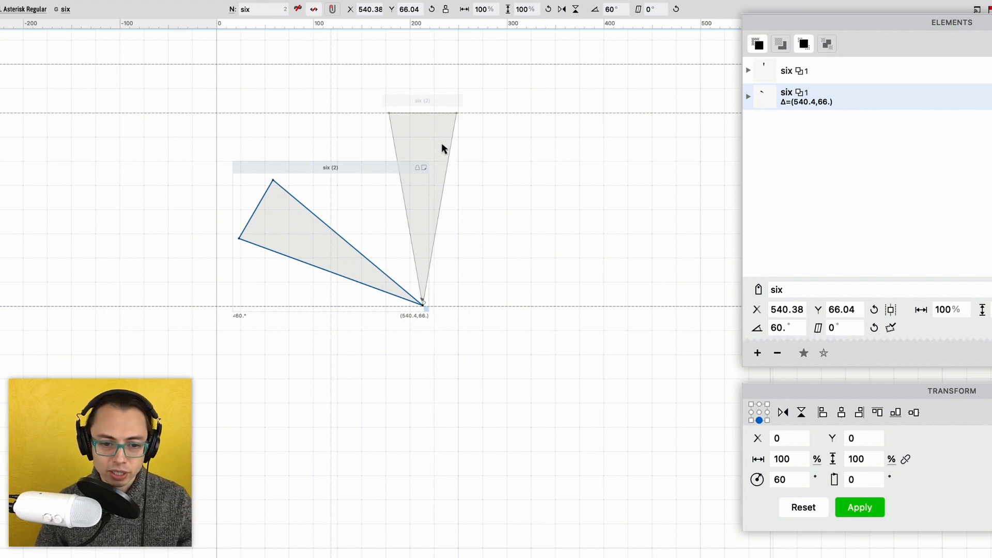
pyautogui.click(784, 309)
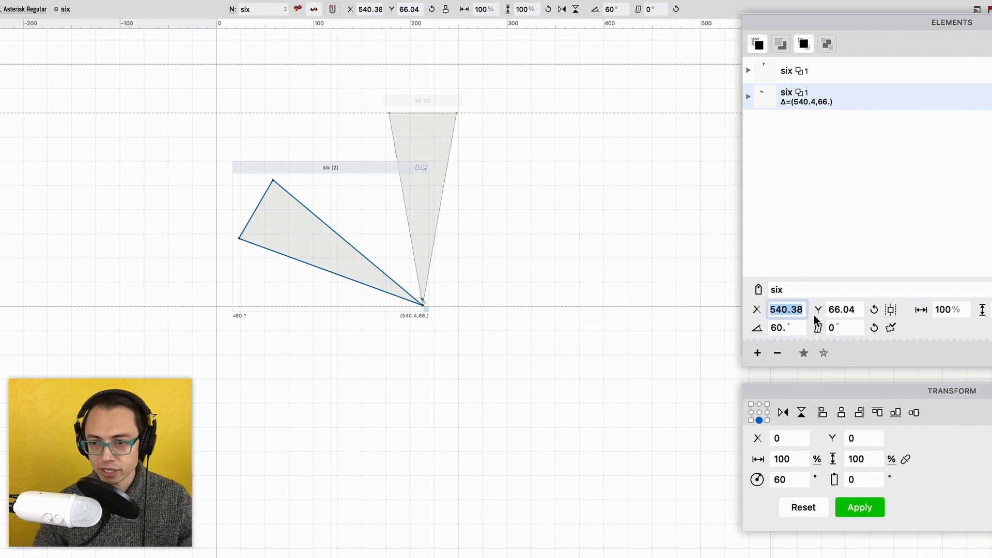
pyautogui.click(781, 309)
pyautogui.click(834, 309)
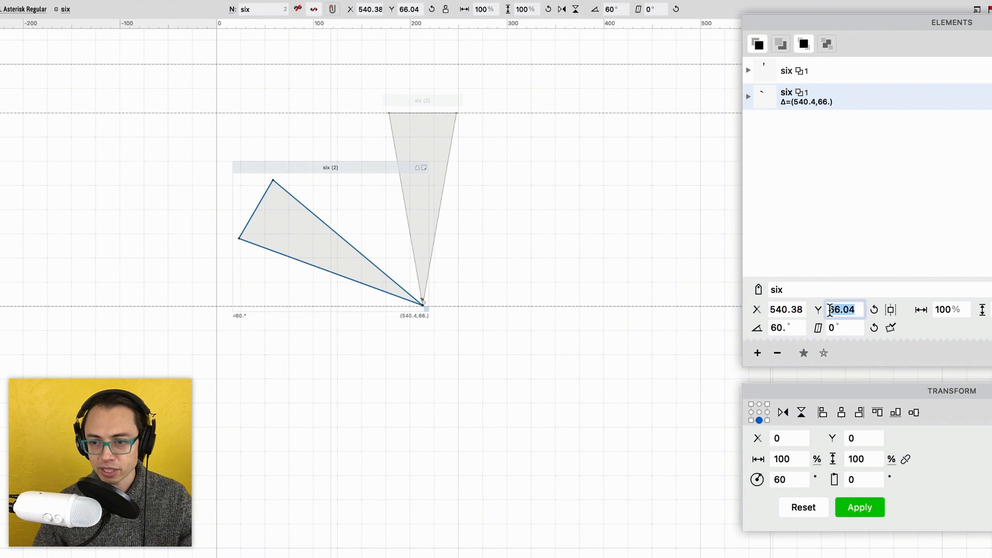
pyautogui.click(572, 262)
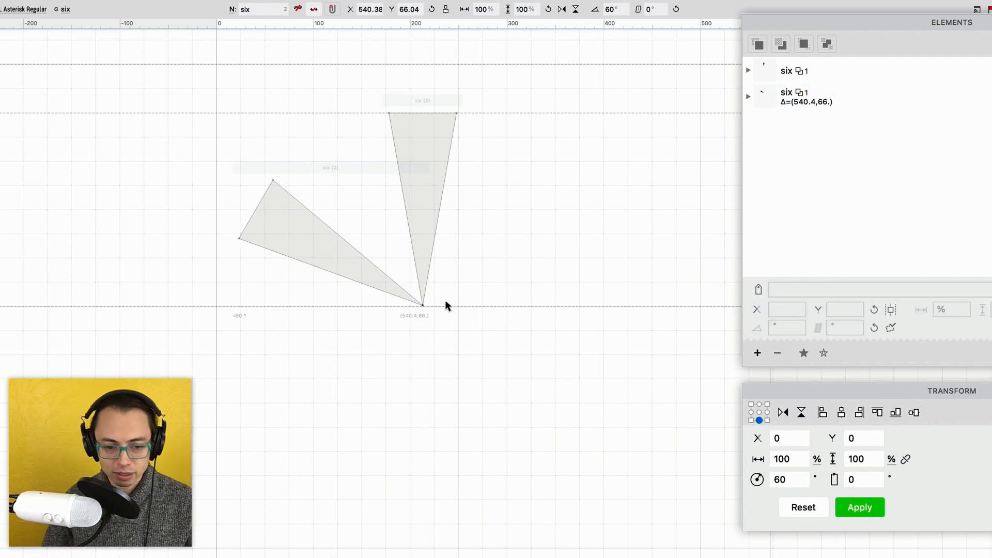
pyautogui.click(312, 233)
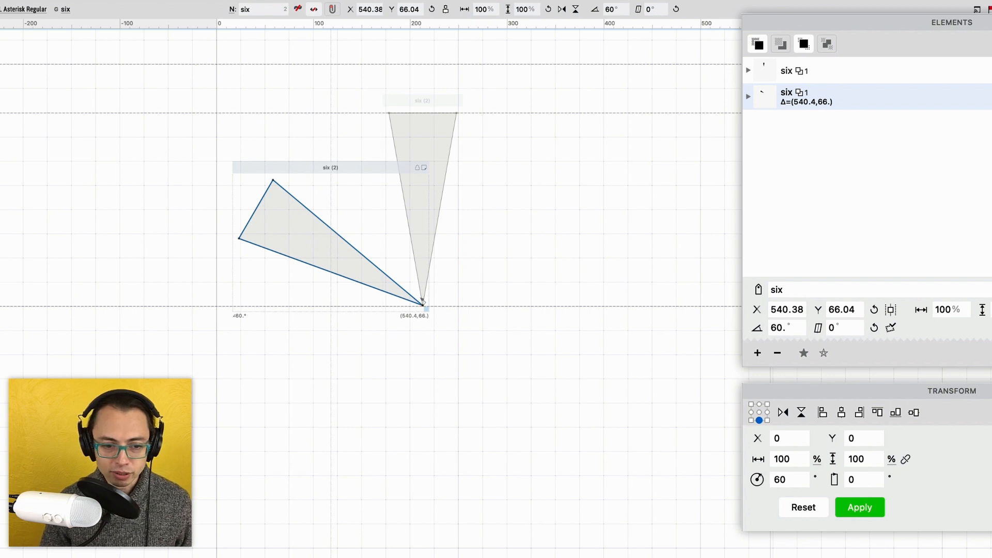
# - Add a linked copy of the upright triangle element and rotate it -60° around its bottom-centre point
pyautogui.click(439, 138)
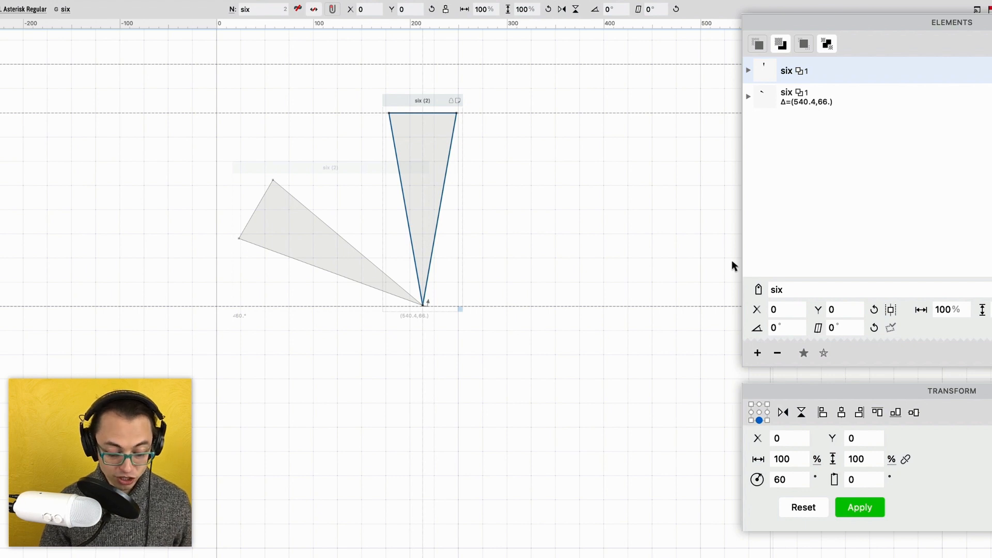
pyautogui.press('super+d')
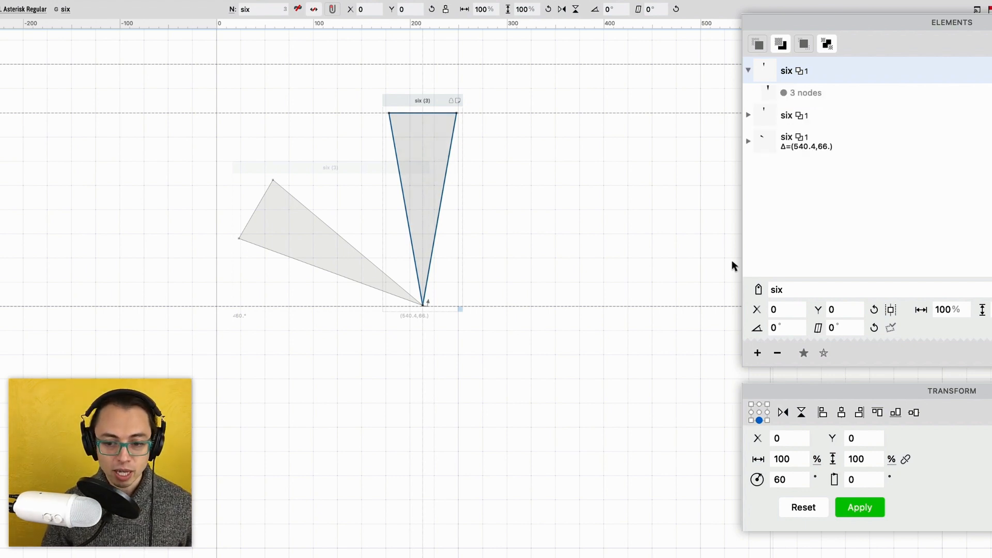
pyautogui.click(782, 481)
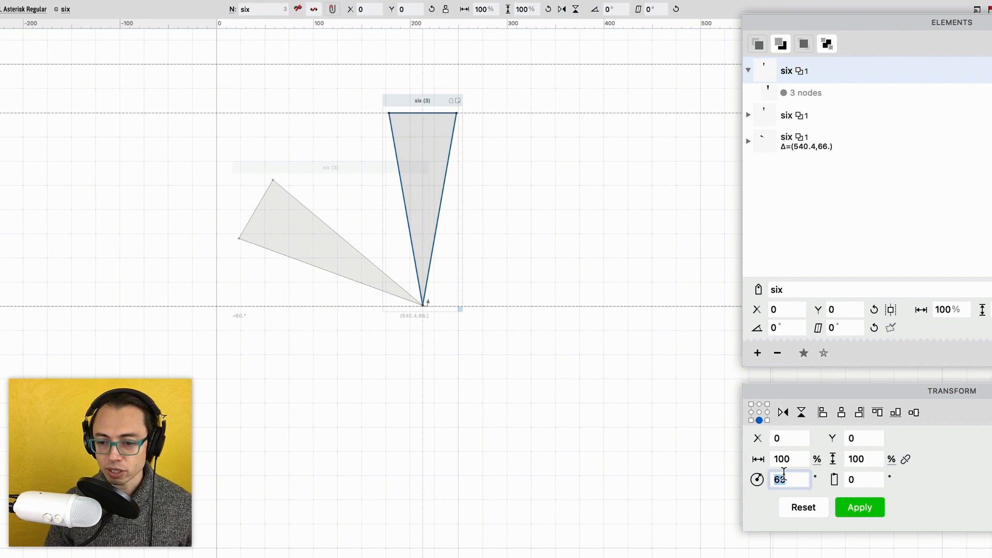
pyautogui.press('Left')
pyautogui.write('-')
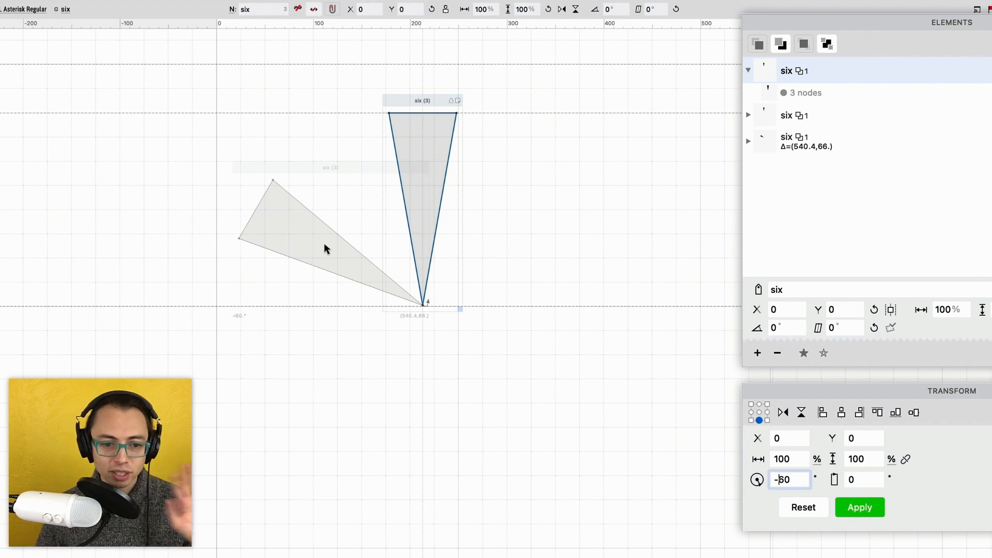
pyautogui.press('Return')
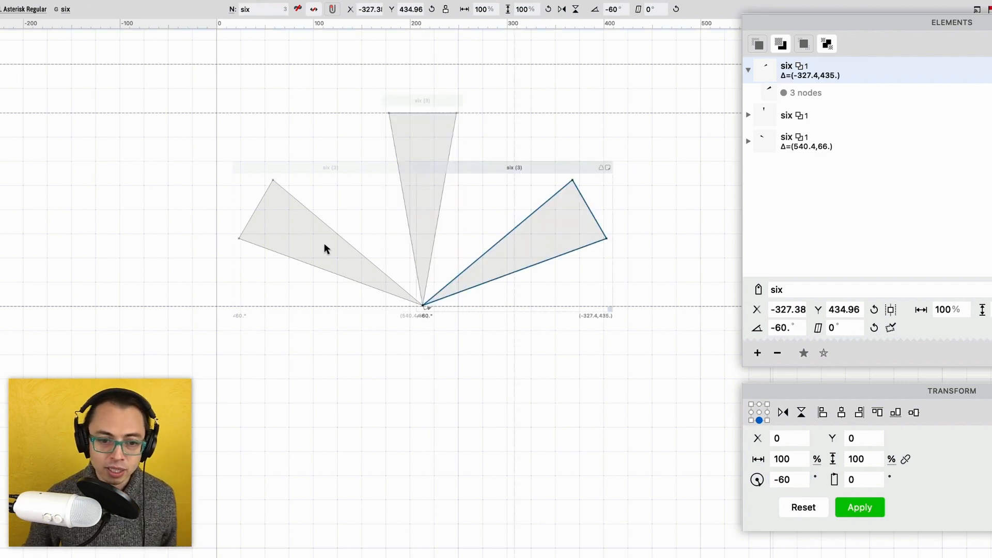
pyautogui.click(578, 141)
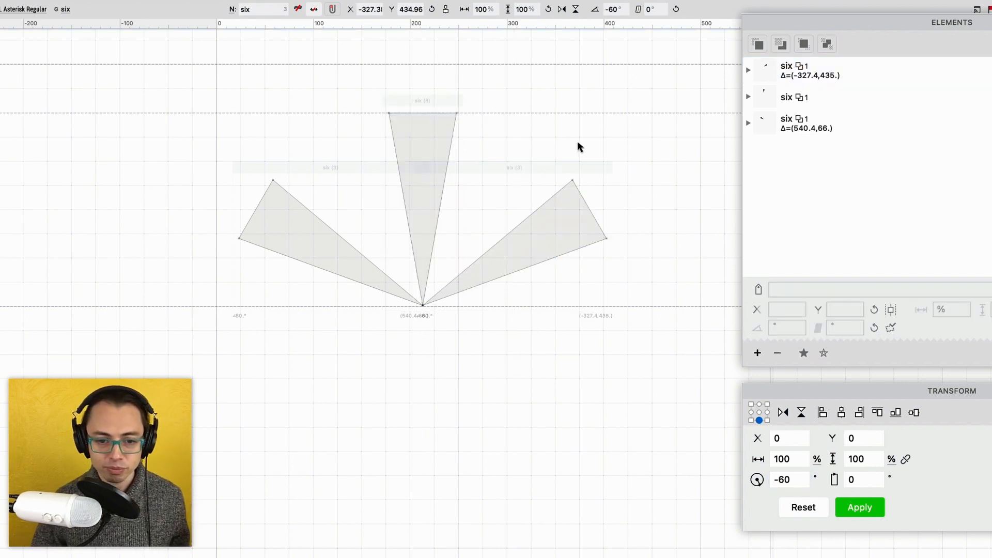
# - Make another linked copy of the upright triangle and rotate it -120° around its tip
pyautogui.click(438, 152)
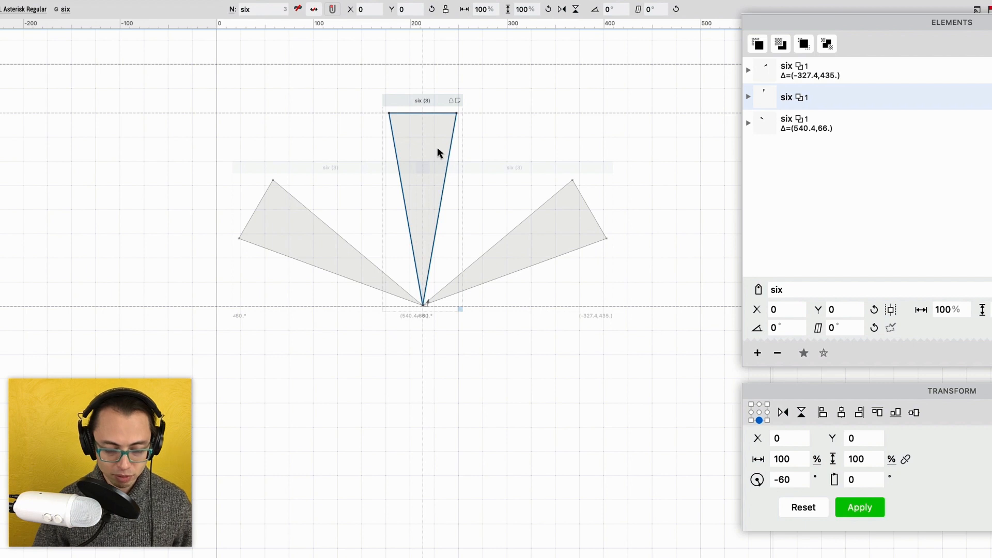
pyautogui.press('super+d')
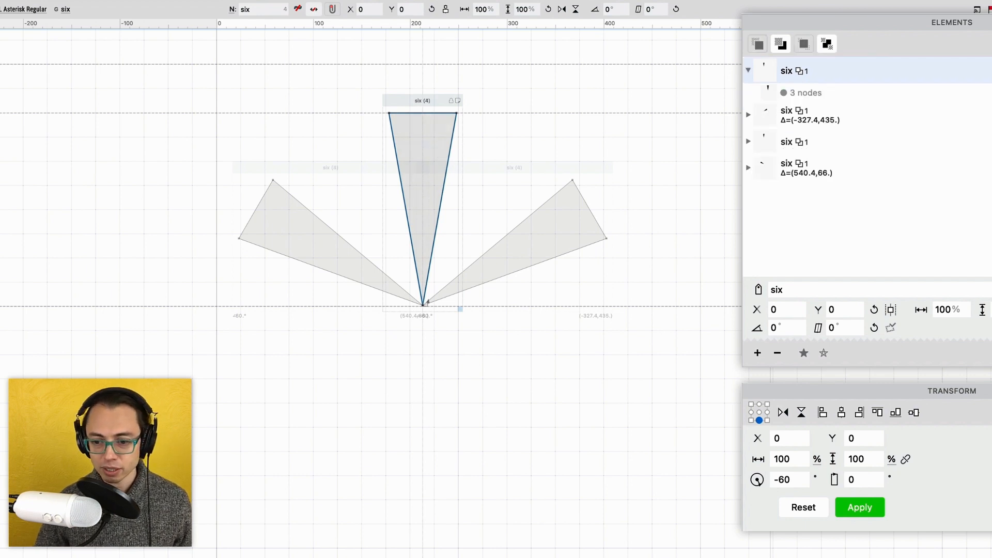
pyautogui.moveTo(778, 480); pyautogui.dragTo(822, 480)
pyautogui.click(790, 482)
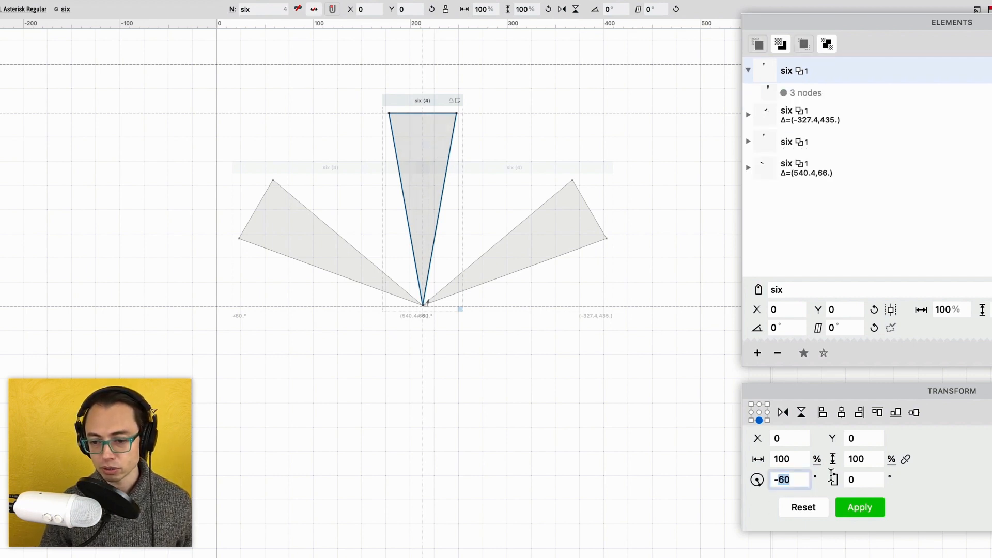
pyautogui.press('BackSpace')
pyautogui.press('BackSpace')
pyautogui.write('12')
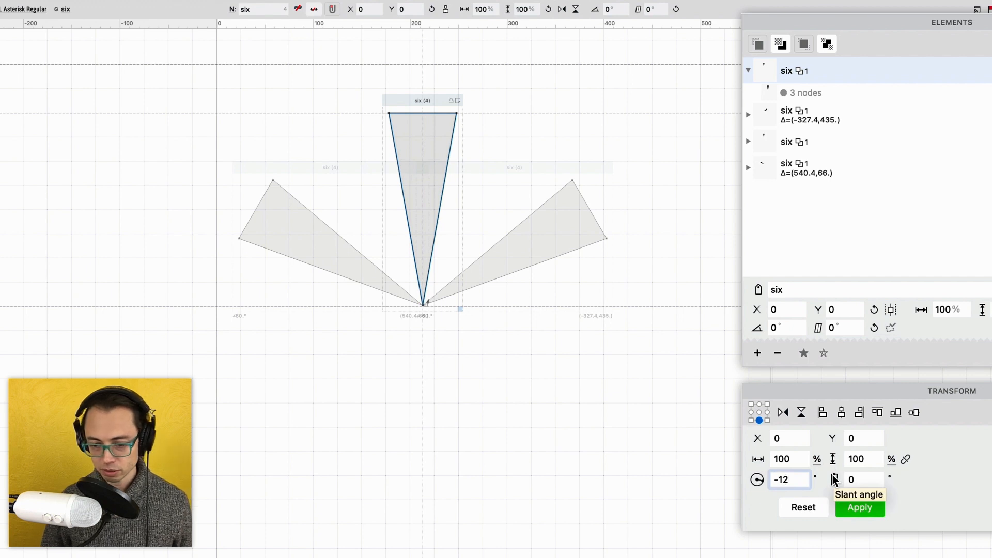
pyautogui.write('0')
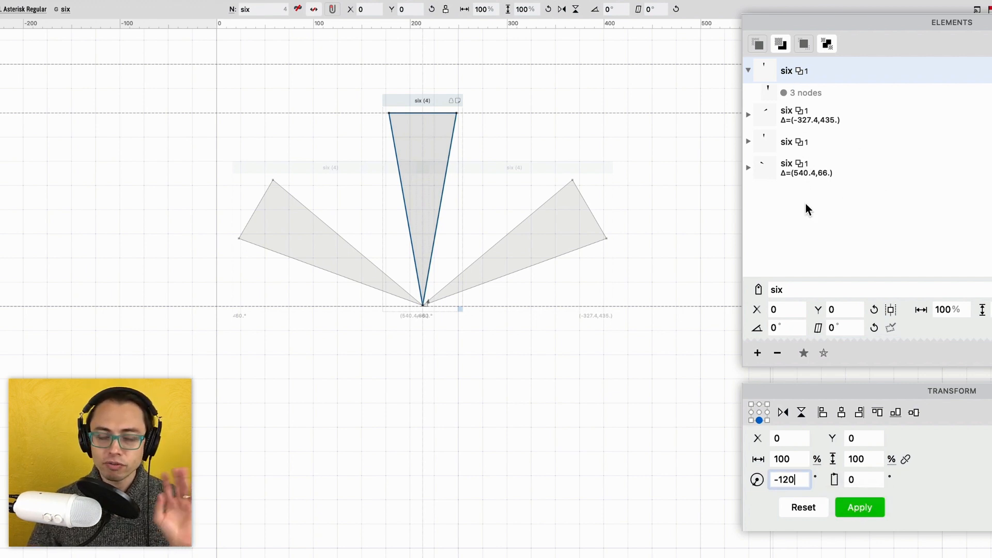
pyautogui.click(869, 504)
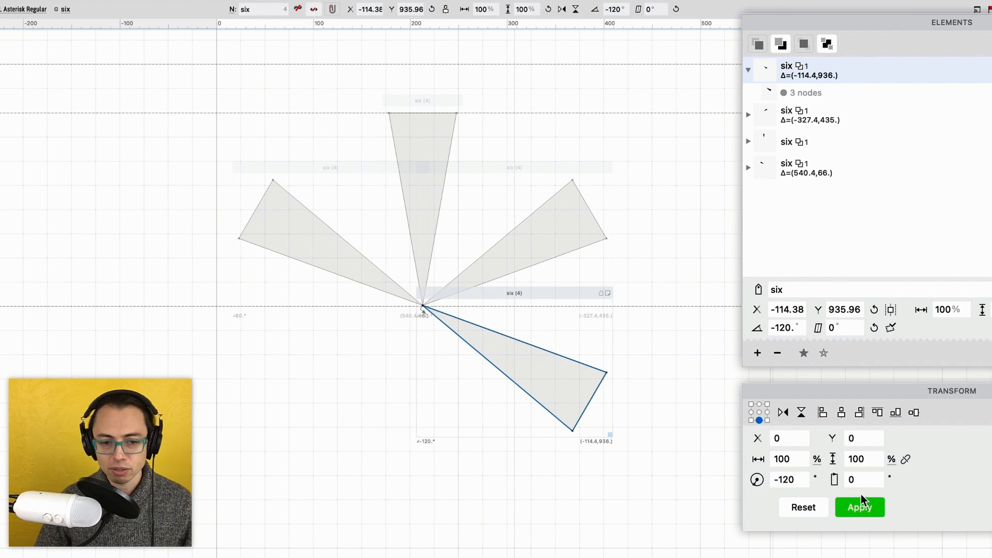
# - Create a further linked copy of the upright triangle and rotate it 120° around its tip
pyautogui.click(429, 136)
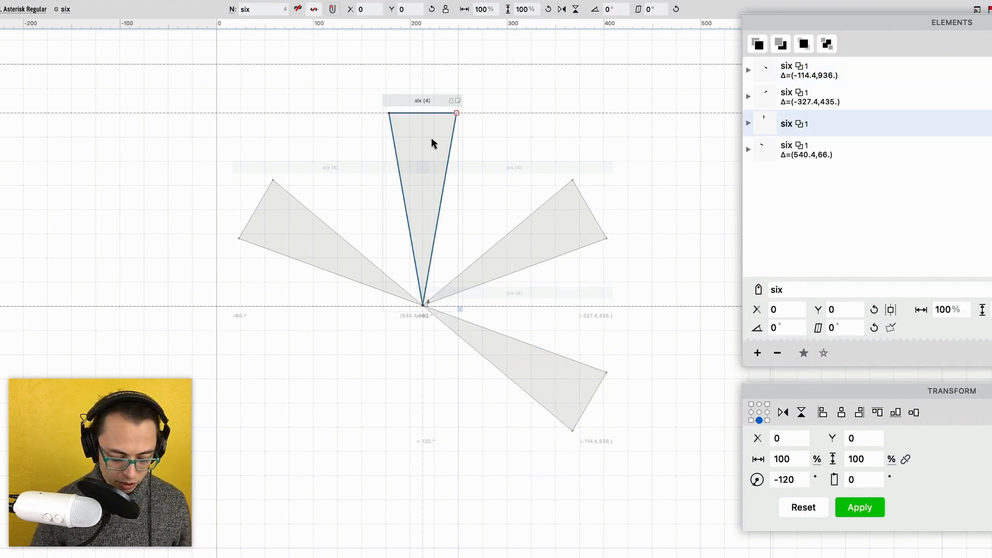
pyautogui.press('super+d')
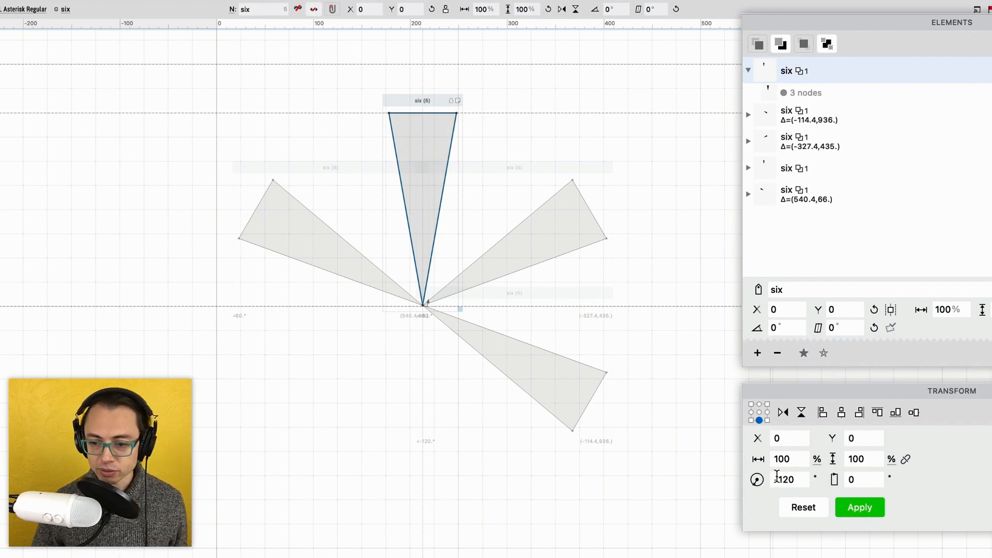
pyautogui.doubleClick(795, 474)
pyautogui.press('BackSpace')
pyautogui.write('120')
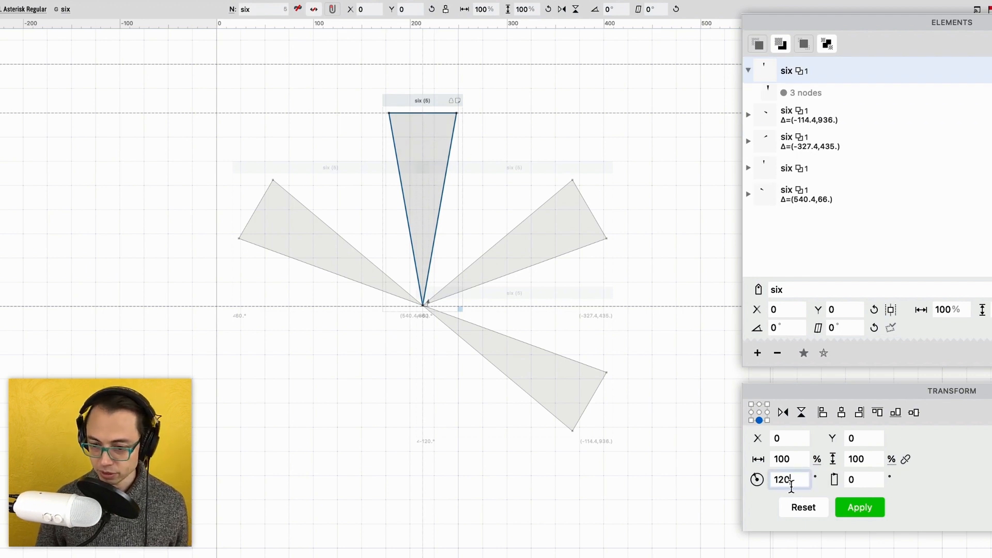
pyautogui.click(839, 506)
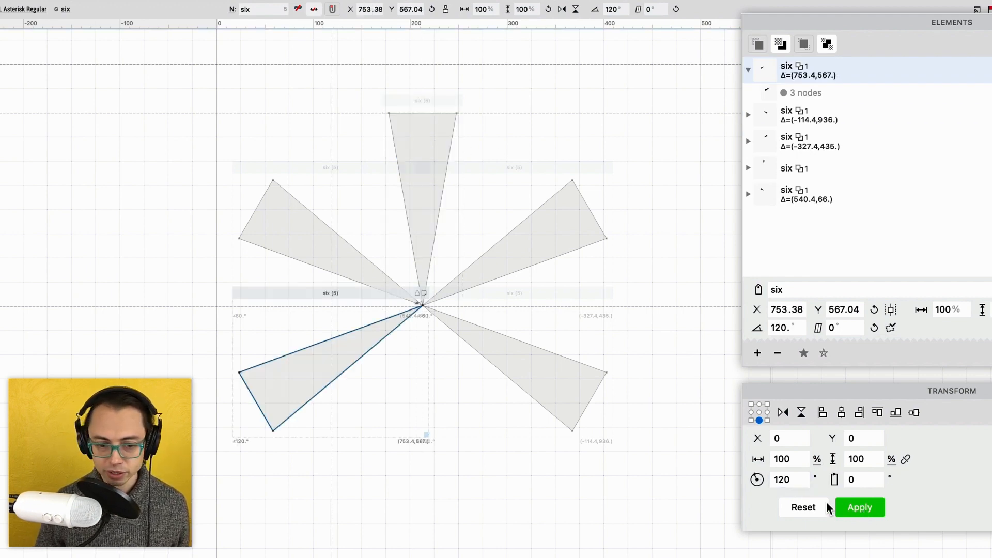
# - Add a last linked copy of the upright triangle, rotate it 180° around its tip, and preview the filled asterisk
pyautogui.click(429, 151)
pyautogui.press('super+d')
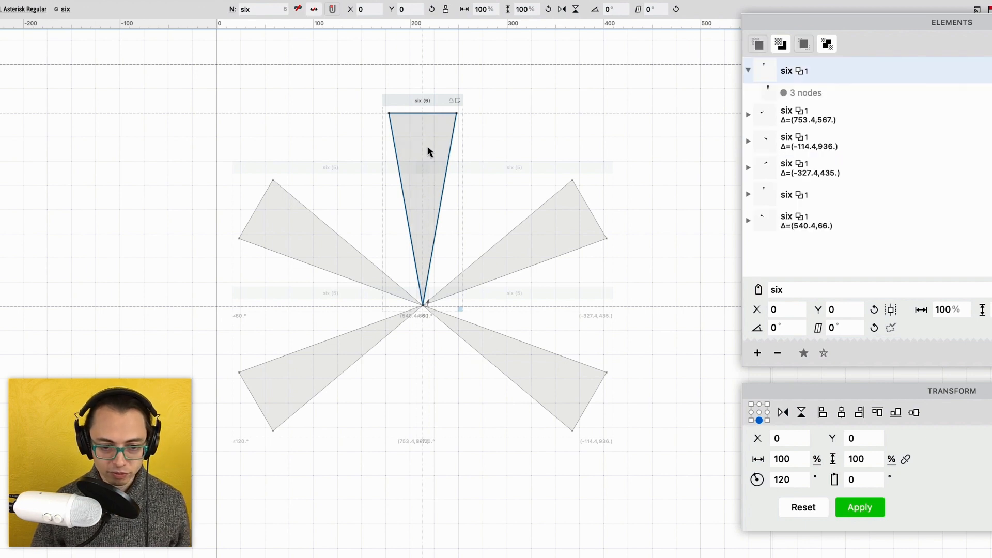
pyautogui.doubleClick(793, 476)
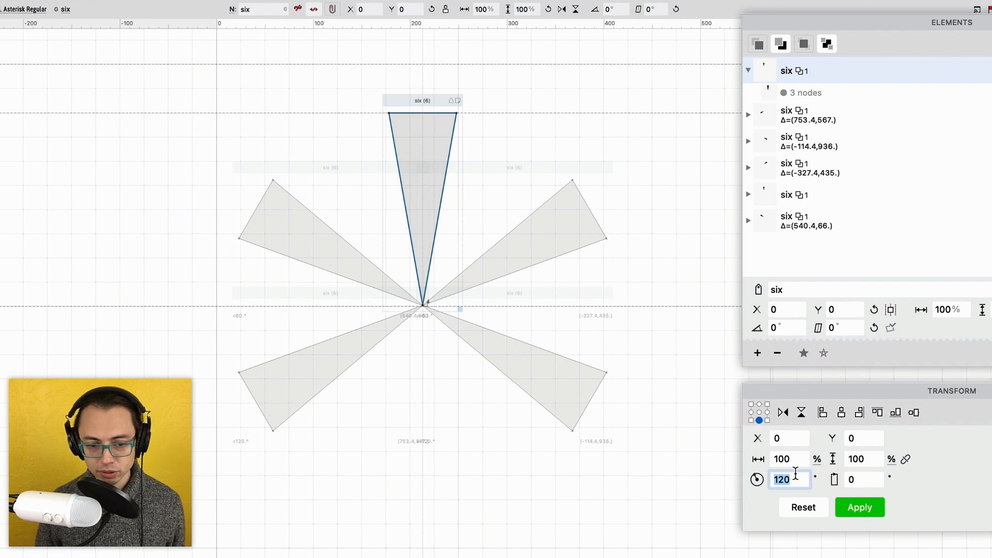
pyautogui.write('180')
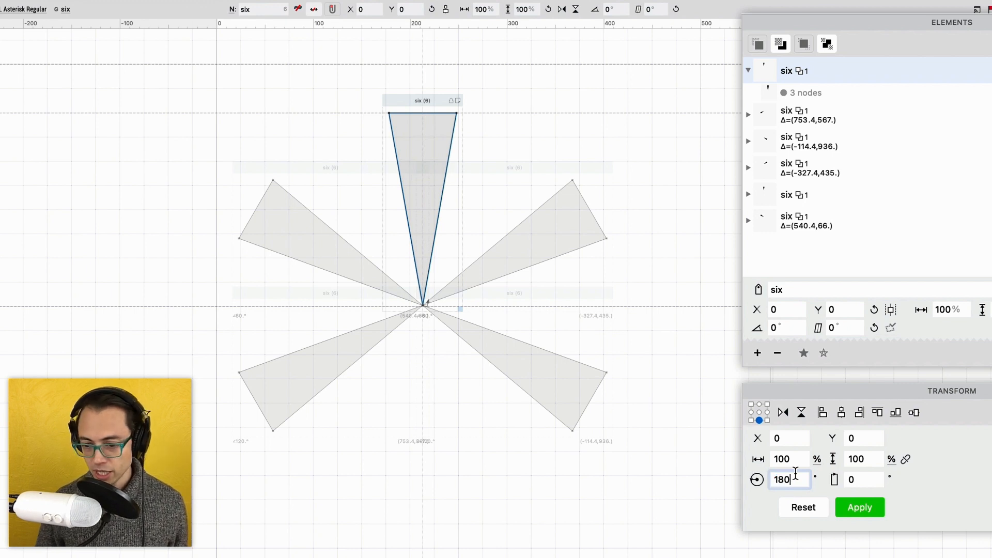
pyautogui.click(858, 508)
pyautogui.click(668, 138)
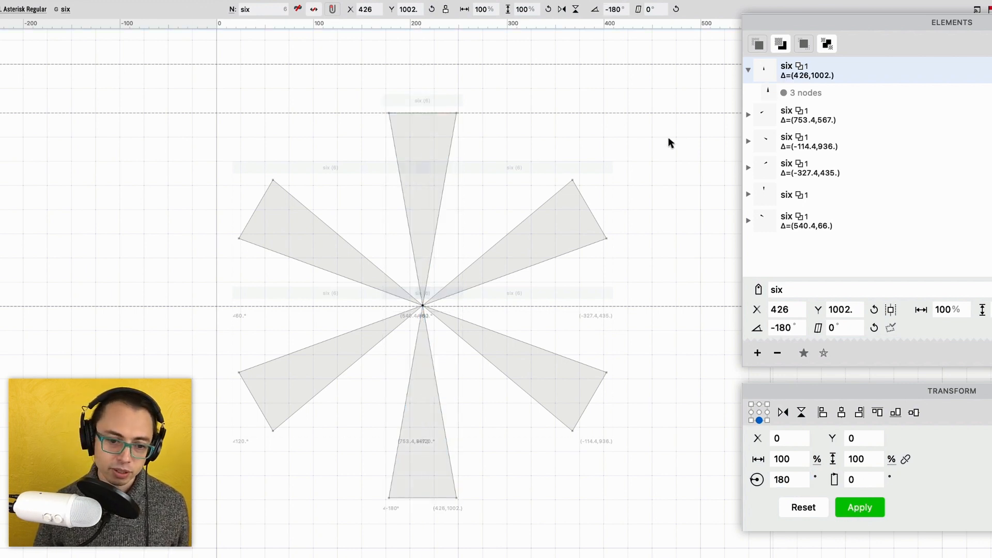
pyautogui.press('super+minus')
pyautogui.press('space')
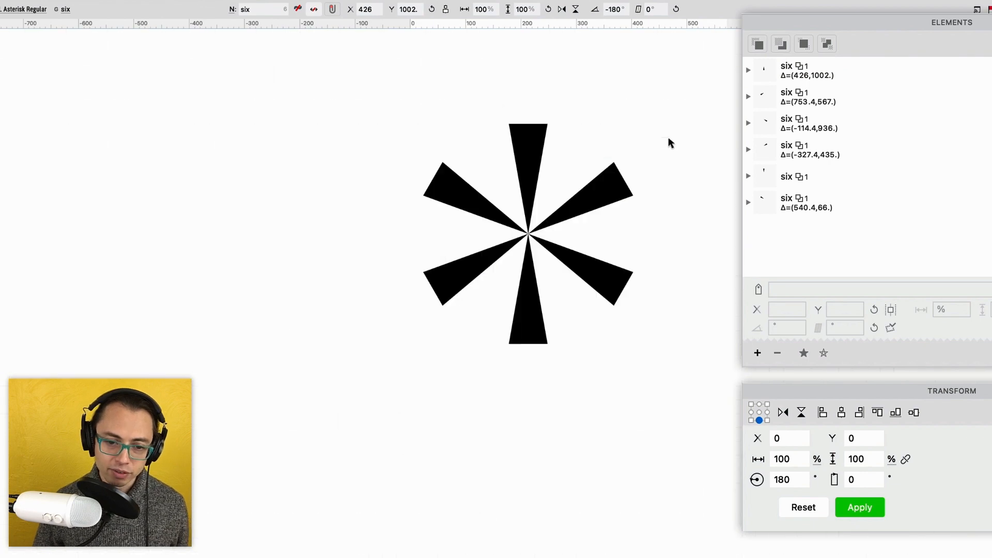
pyautogui.press('super+plus')
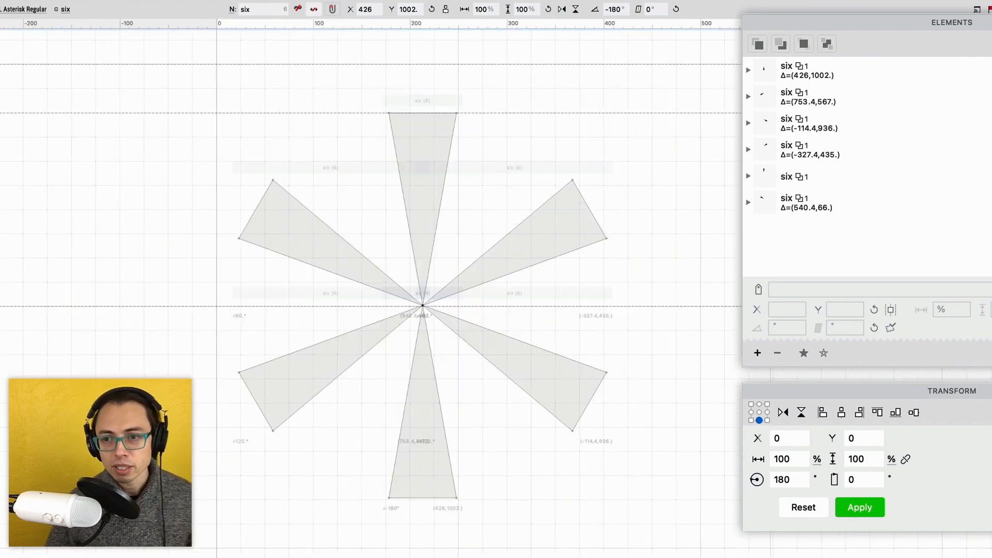
# - Move the upright triangle element to first place in the element order
pyautogui.scroll(-2, 645, 155)
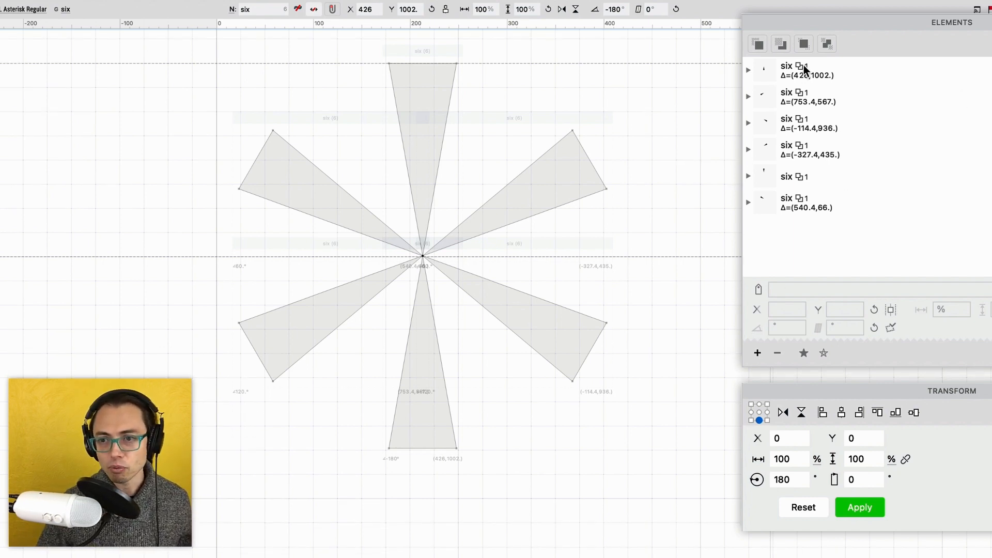
pyautogui.click(788, 177)
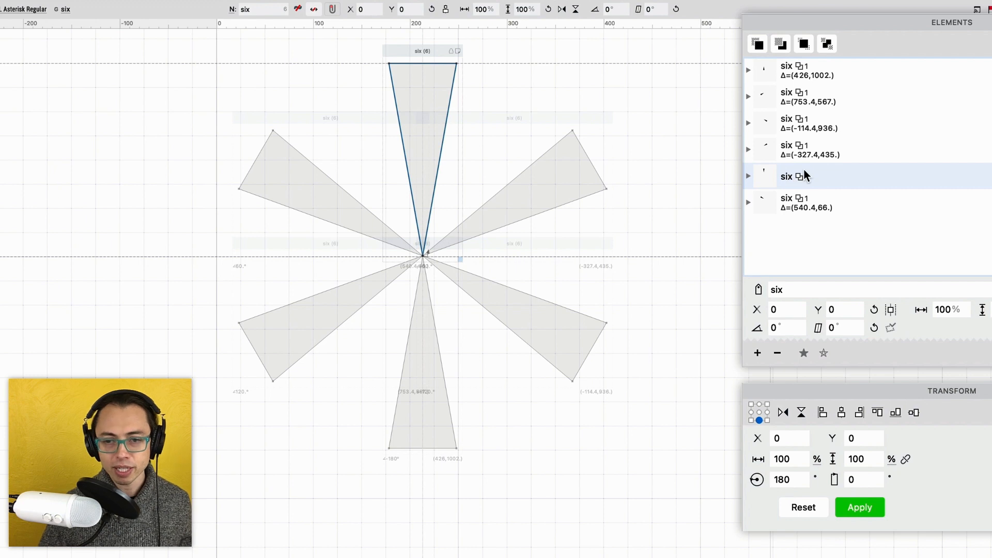
pyautogui.moveTo(805, 177); pyautogui.dragTo(810, 60)
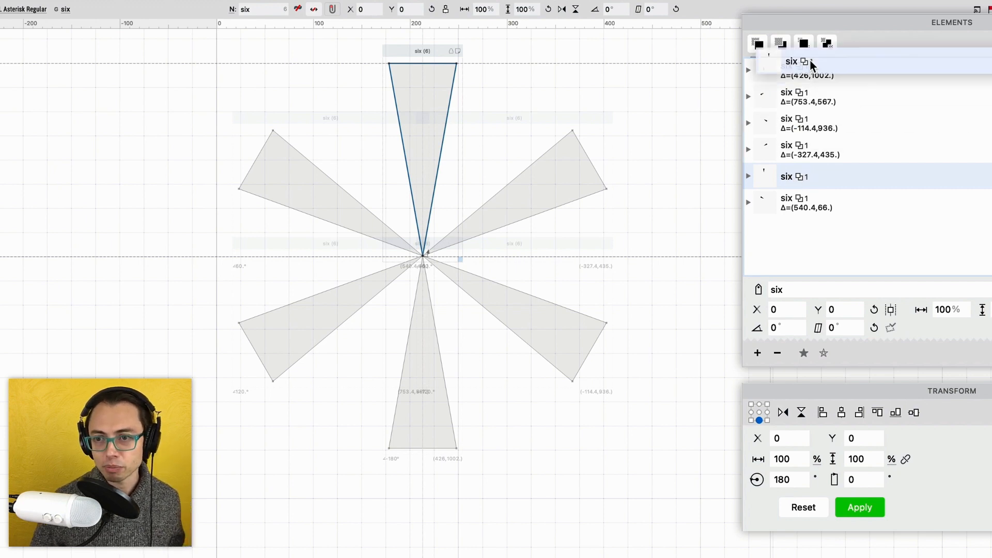
pyautogui.click(804, 69)
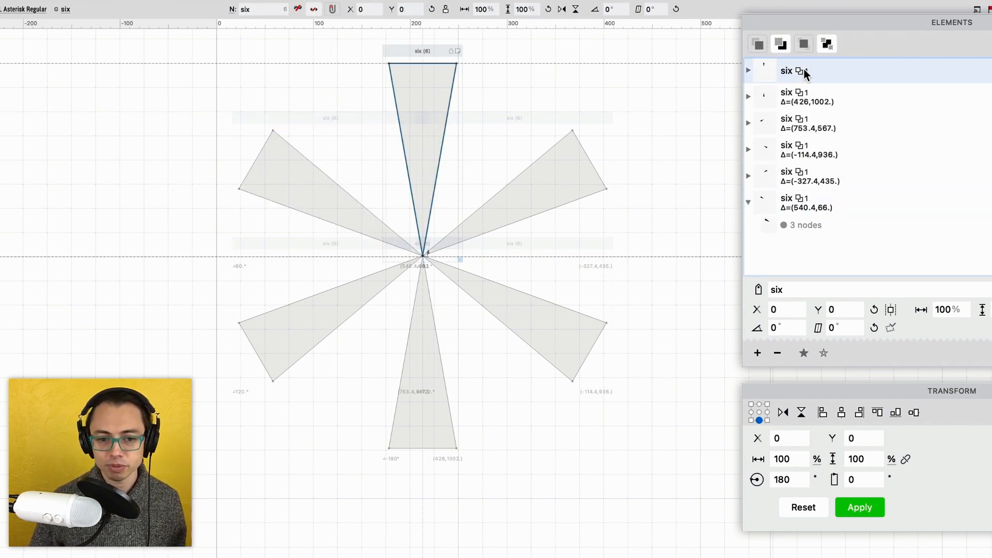
# - Reorder the elements so the triangle rotated -60° comes second and the one rotated -120° comes third
pyautogui.click(581, 161)
pyautogui.click(672, 128)
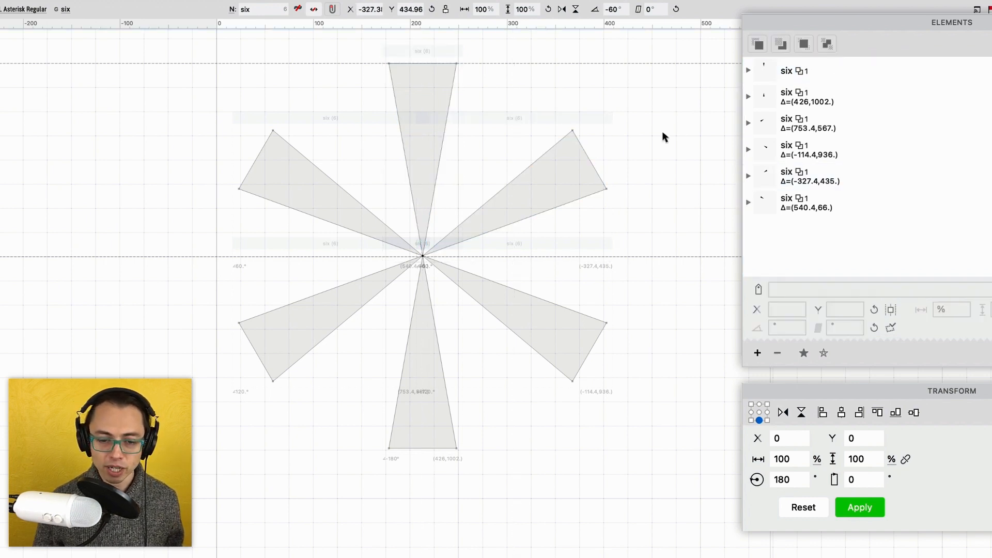
pyautogui.click(570, 191)
pyautogui.moveTo(777, 176); pyautogui.dragTo(816, 89)
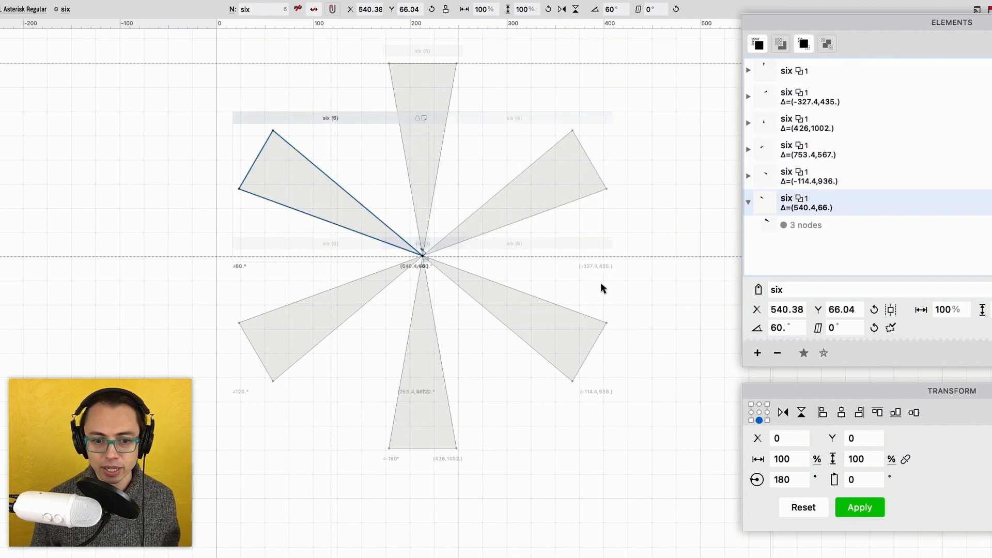
pyautogui.click(575, 318)
pyautogui.moveTo(784, 182); pyautogui.dragTo(784, 124)
# - Select the listed elements one after another to check that their order runs clockwise from the upright triangle
pyautogui.click(433, 391)
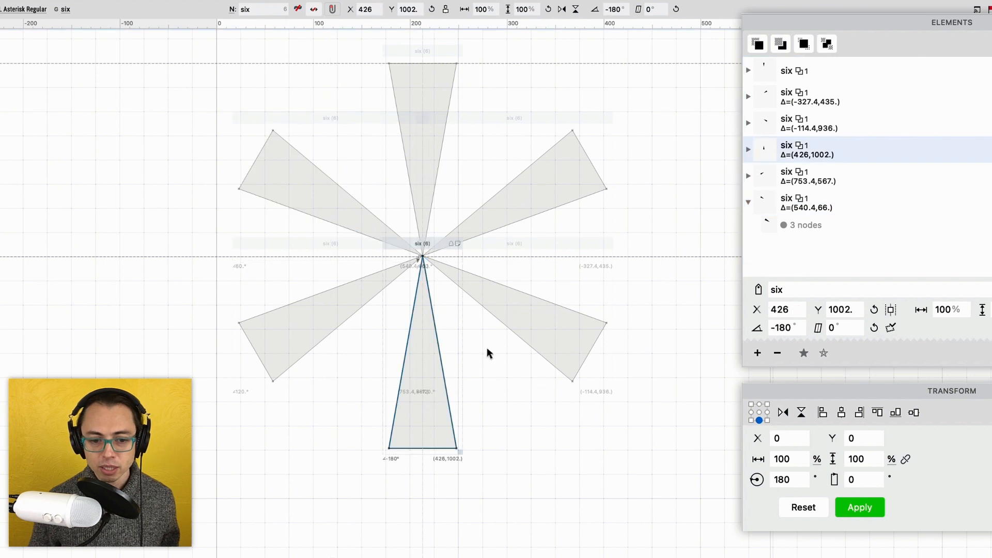
pyautogui.click(791, 174)
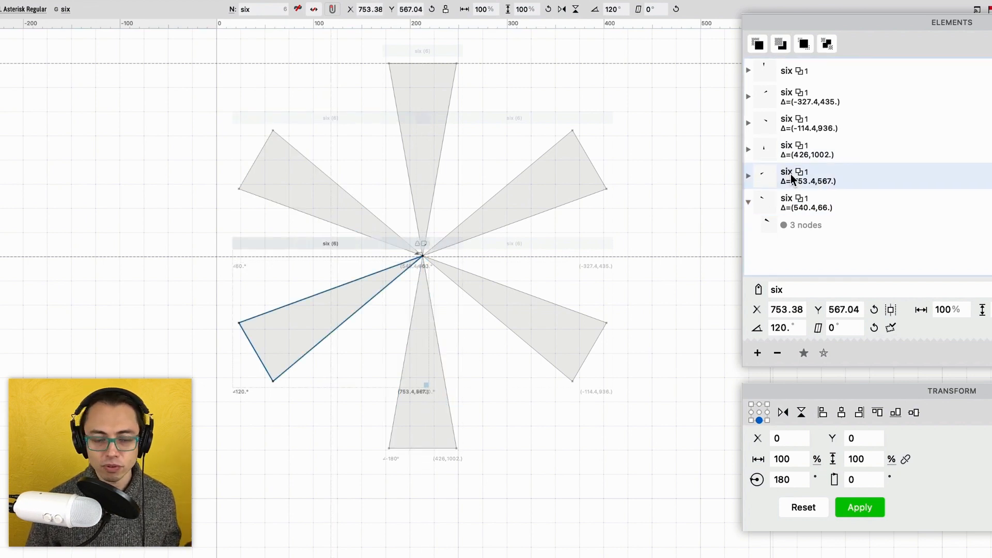
pyautogui.click(791, 203)
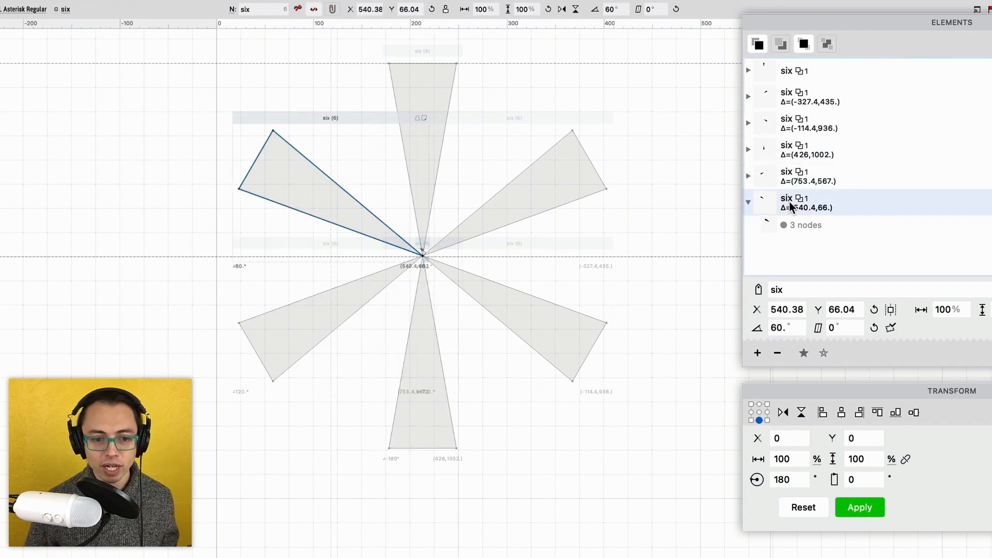
pyautogui.click(666, 153)
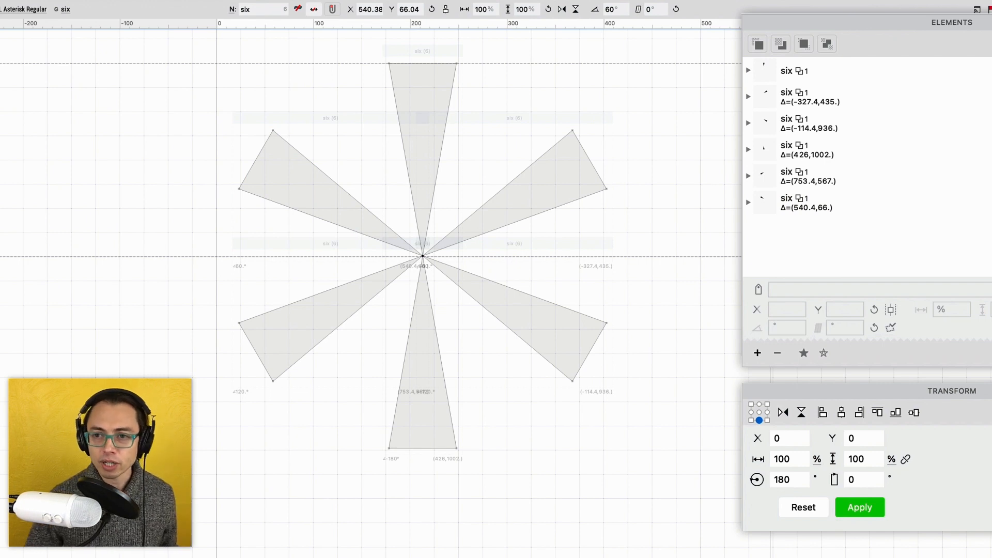
pyautogui.click(794, 67)
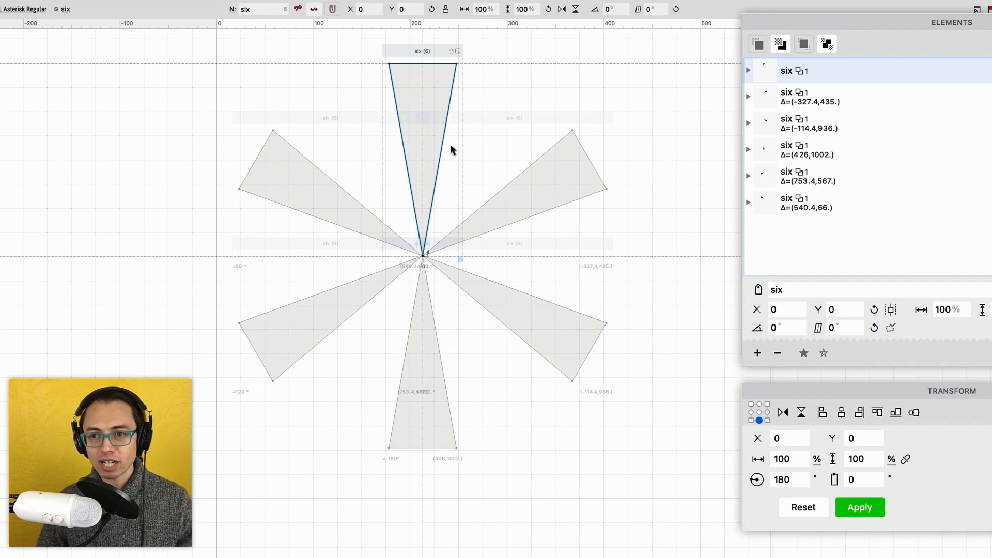
pyautogui.click(791, 103)
pyautogui.click(797, 124)
pyautogui.click(797, 153)
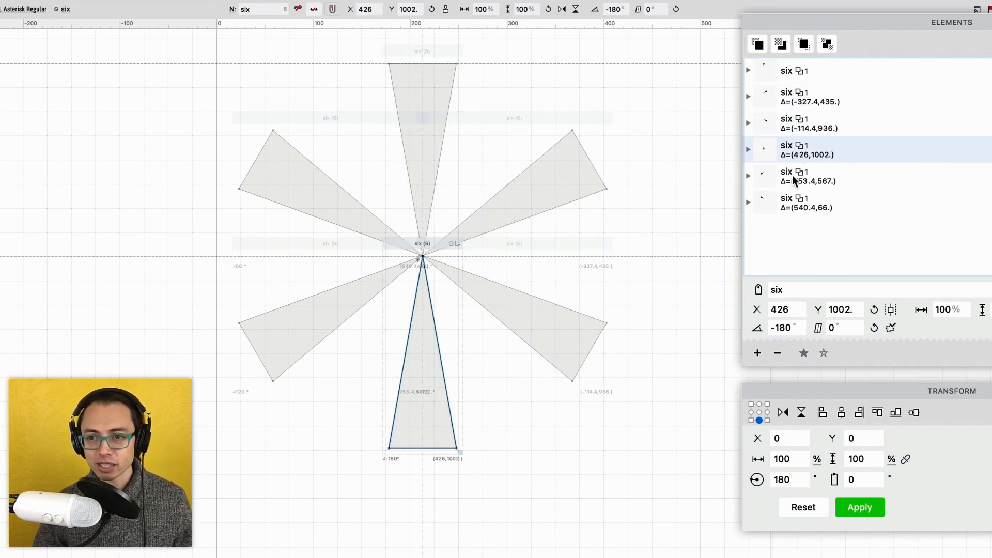
pyautogui.click(792, 176)
pyautogui.click(790, 207)
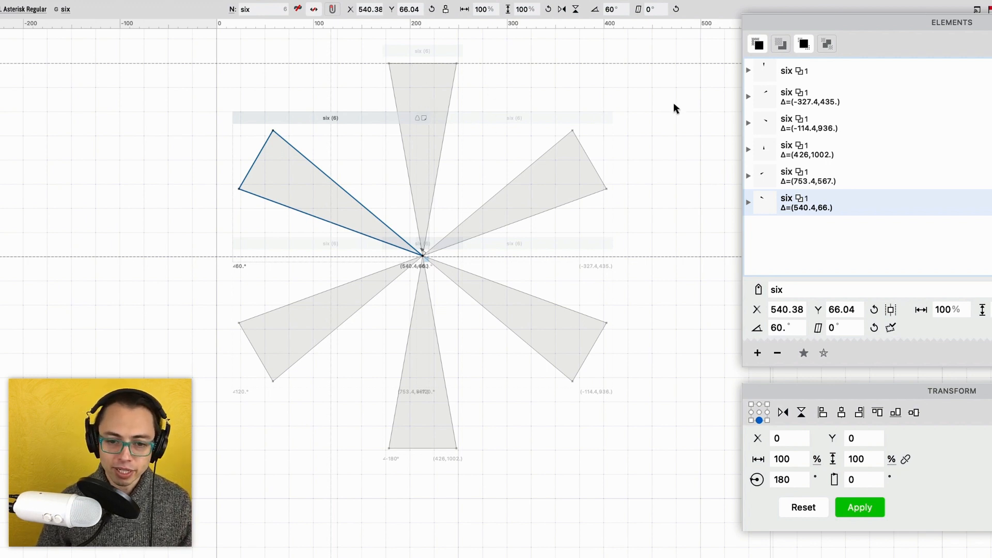
# - Step through the listed elements from the last up to the second to review which triangle each one is
pyautogui.click(709, 110)
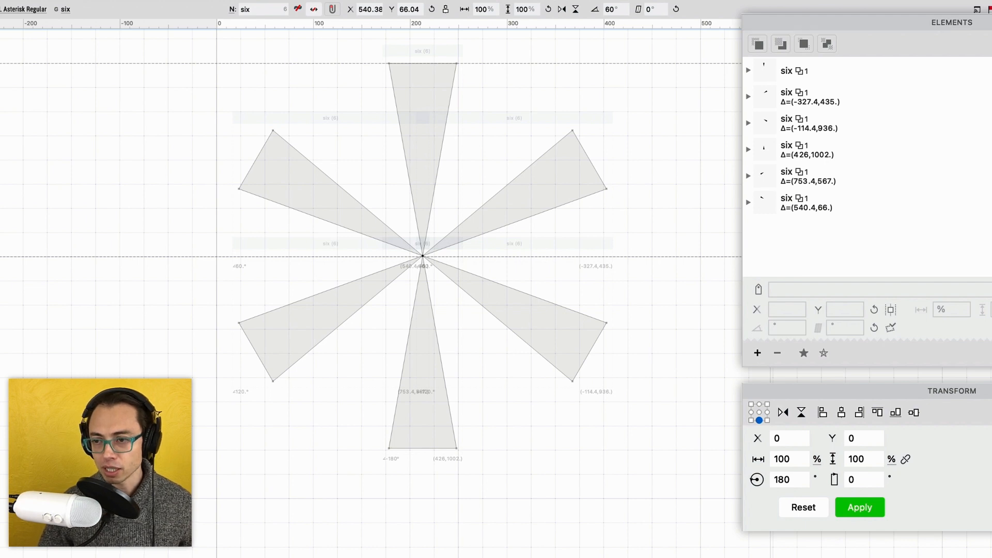
pyautogui.click(930, 202)
pyautogui.press('Up')
pyautogui.press('Up')
pyautogui.press('Up')
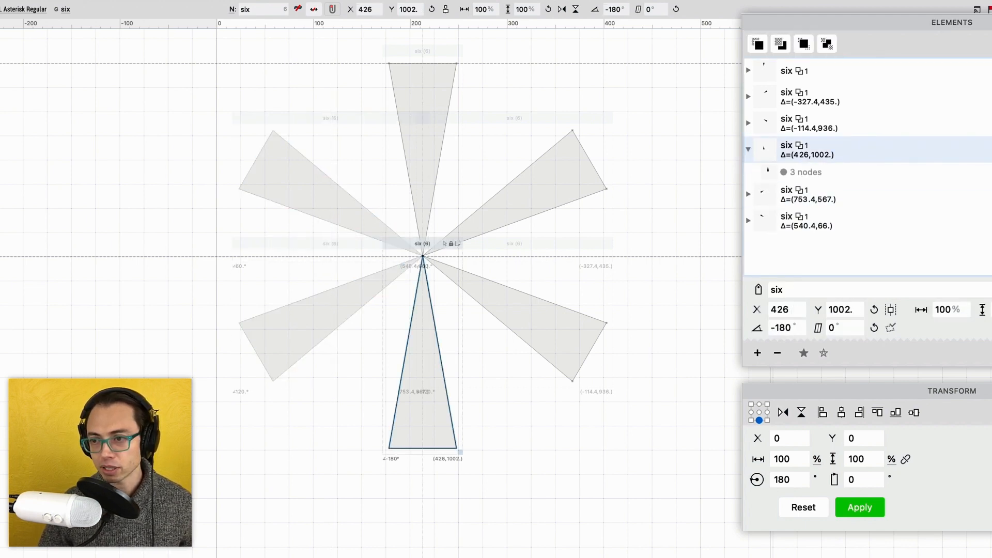
pyautogui.press('Up')
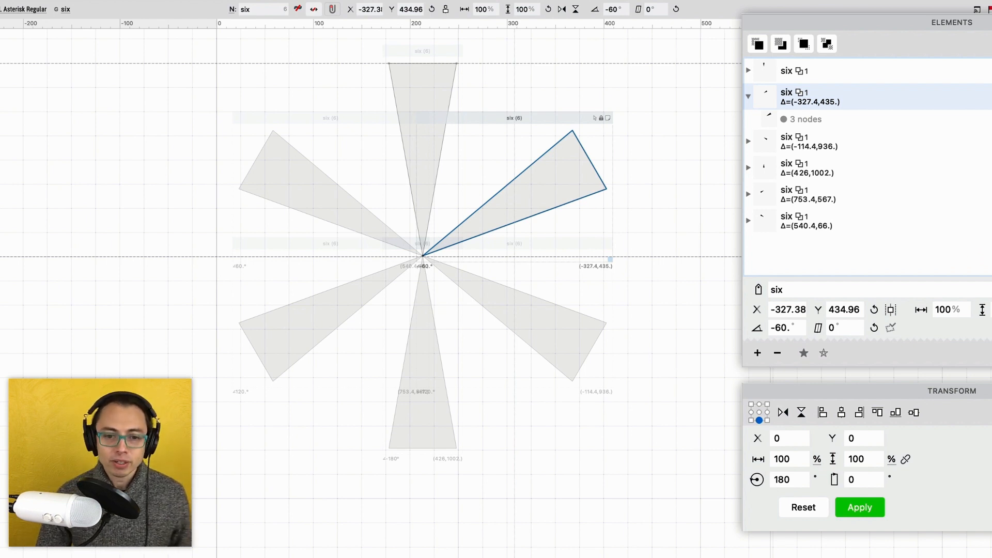
pyautogui.press('Escape')
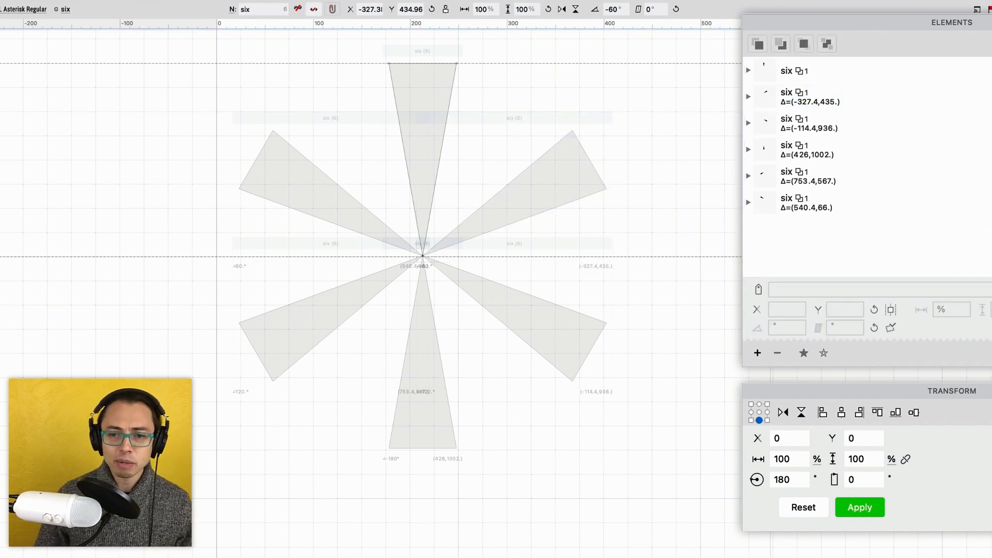
# - Select all six triangle elements and combine them into one group
pyautogui.moveTo(739, 83); pyautogui.dragTo(229, 462)
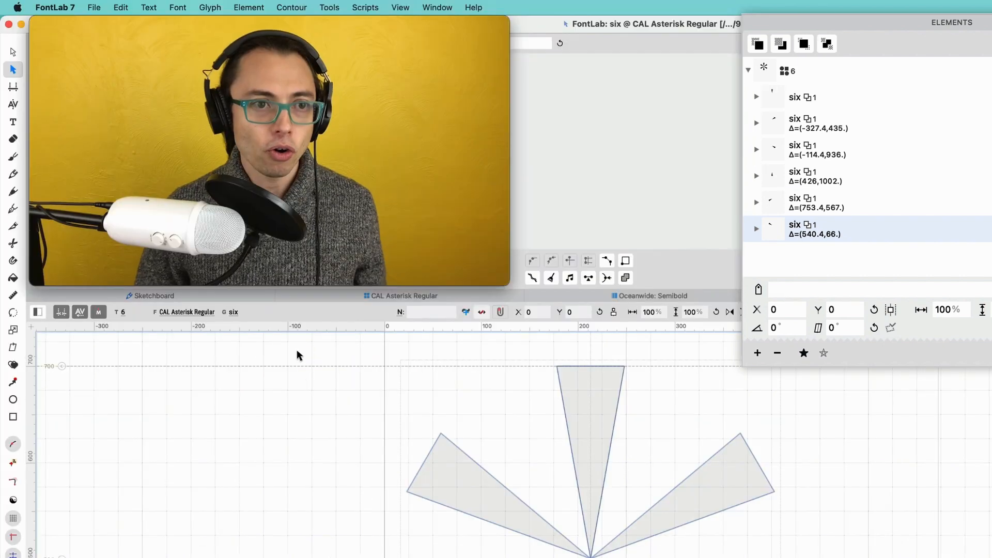
pyautogui.click(243, 7)
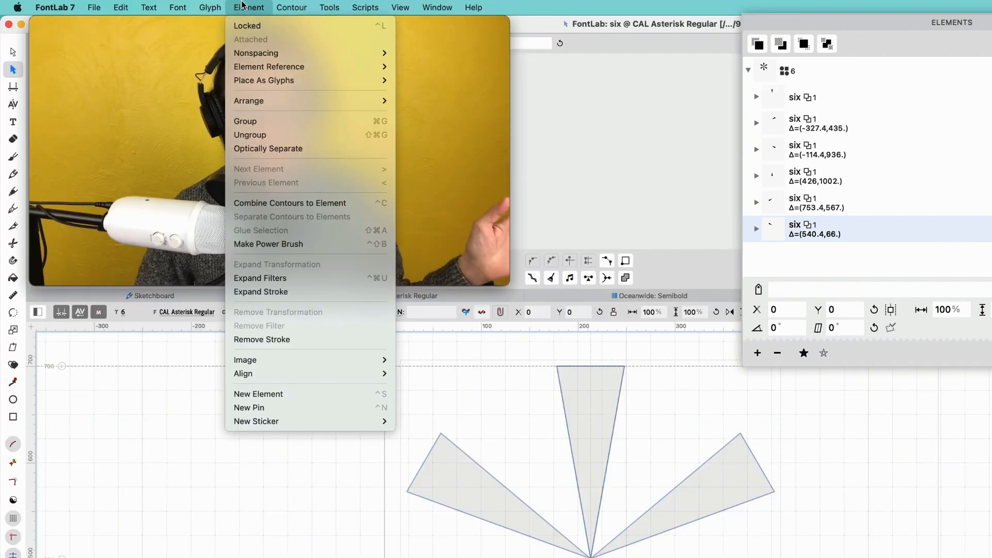
pyautogui.click(749, 474)
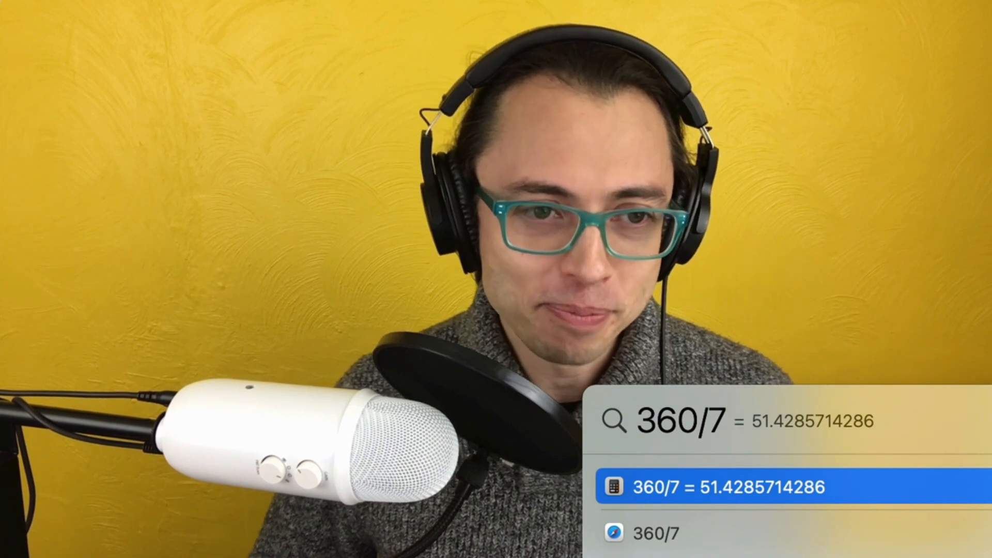
# - Enclose the 360/7 calculation in parentheses in the system search
pyautogui.write(')')
pyautogui.press('super+Left')
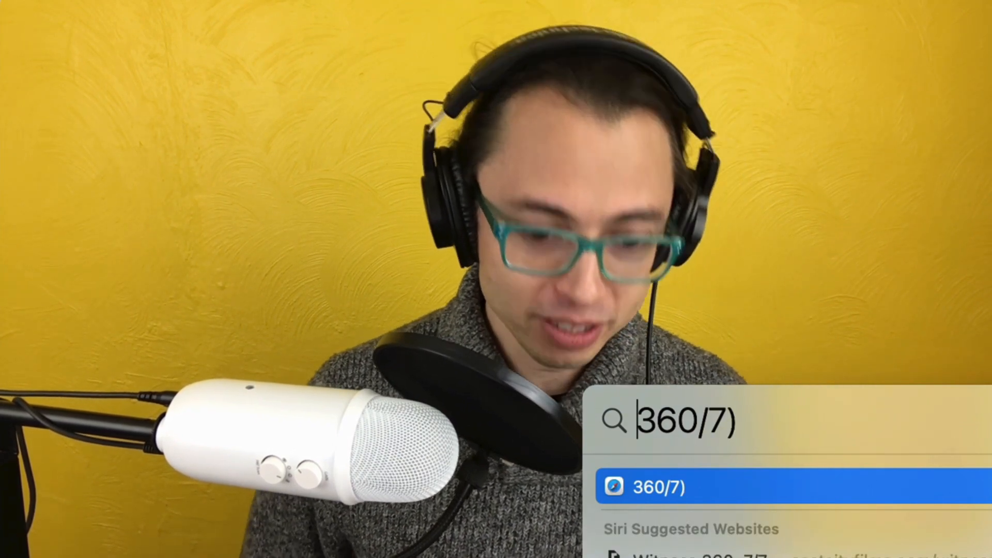
pyautogui.write('(')
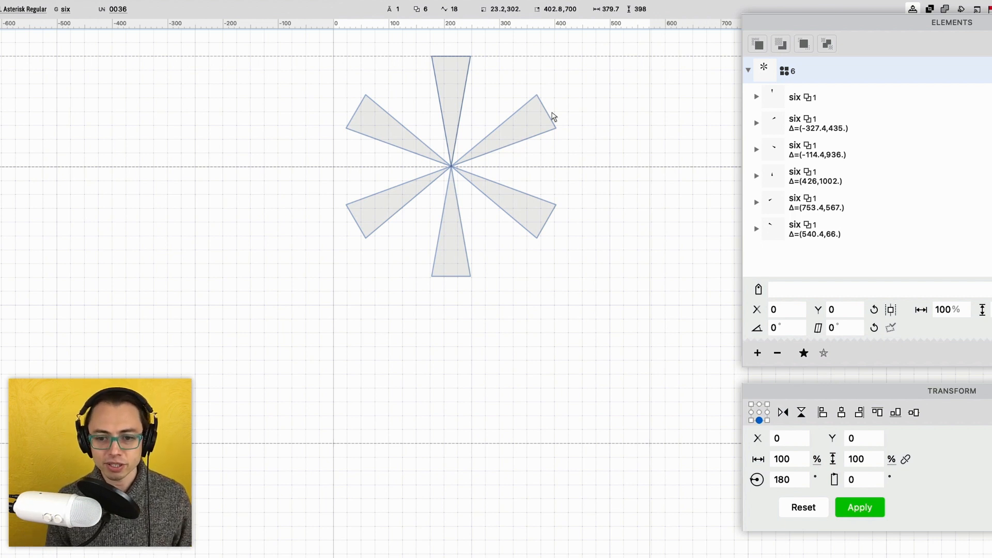
# - Try moving one outer corner node of the upright triangle to about X 265, Y 703, and undo it
pyautogui.click(536, 123)
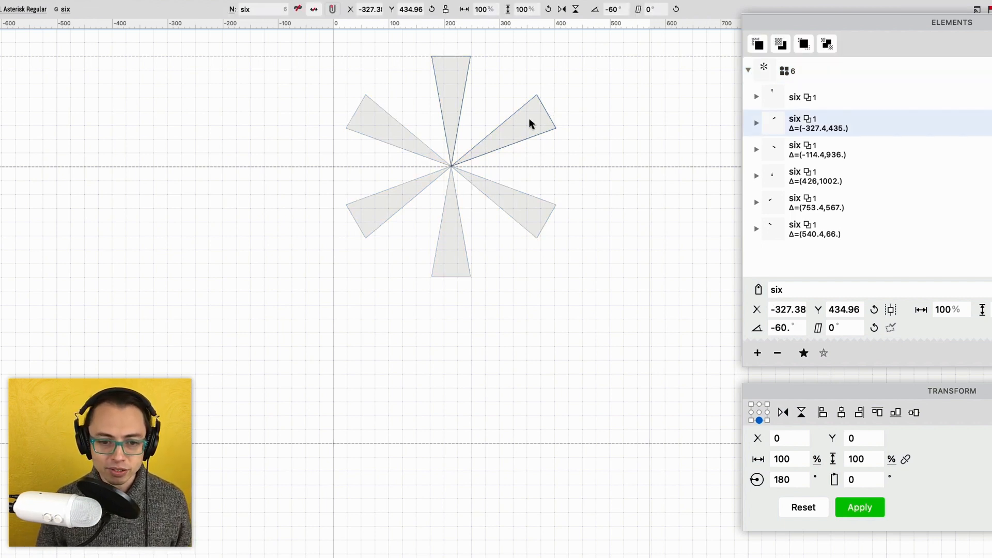
pyautogui.click(449, 77)
pyautogui.moveTo(471, 56); pyautogui.dragTo(481, 56)
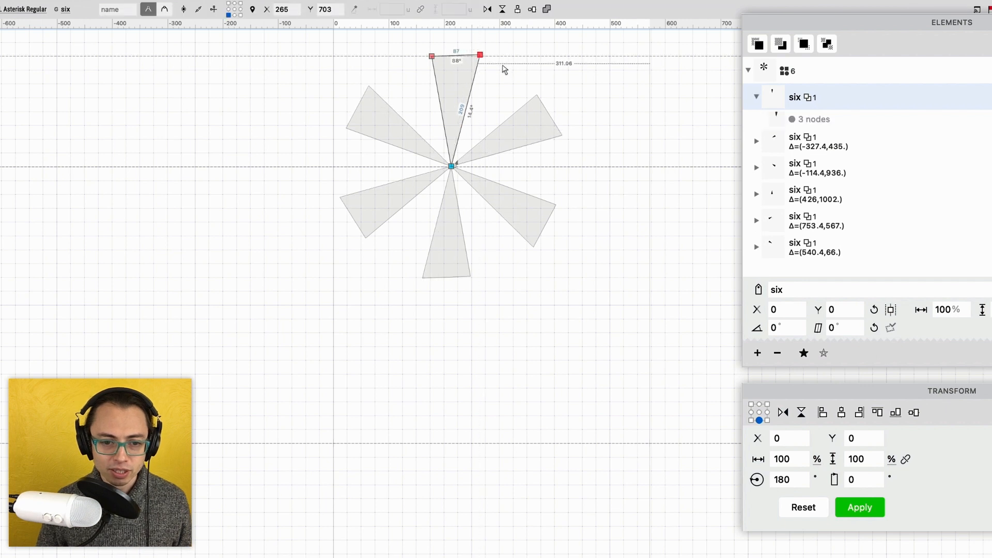
pyautogui.press('super+z')
pyautogui.click(490, 78)
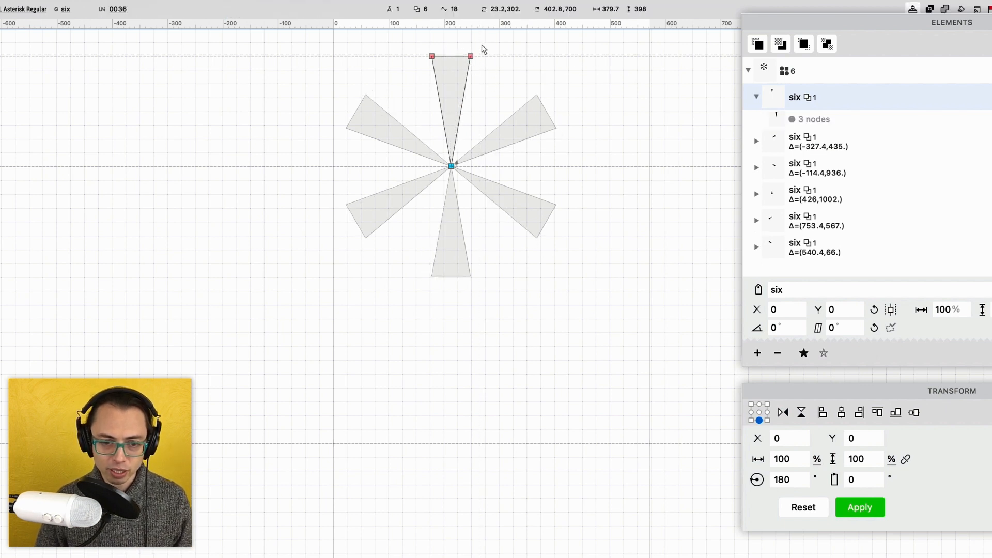
# - Try shortening and lengthening the linked arms by shifting the upright triangle's outer edge vertically, returning it to Y 700
pyautogui.click(457, 58)
pyautogui.hotkey('shift', 'Down')
pyautogui.hotkey('shift', 'Down')
pyautogui.hotkey('shift', 'Down')
pyautogui.hotkey('shift', 'Down')
pyautogui.hotkey('shift', 'Down')
pyautogui.hotkey('shift', 'Down')
pyautogui.hotkey('shift', 'Down')
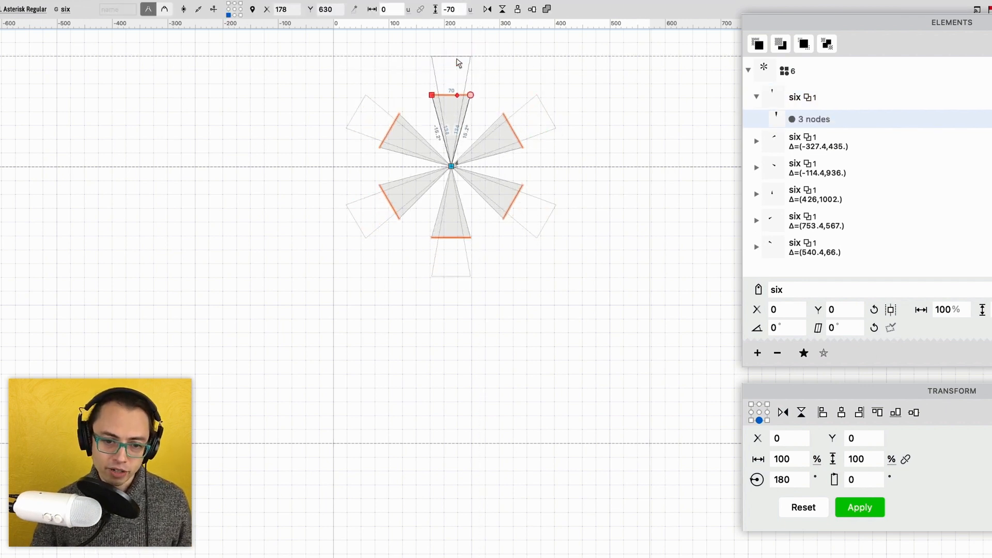
pyautogui.hotkey('shift', 'Up')
pyautogui.hotkey('shift', 'Up')
pyautogui.hotkey('shift', 'Up')
pyautogui.hotkey('shift', 'Up')
pyautogui.hotkey('shift', 'Up')
pyautogui.hotkey('shift', 'Up')
pyautogui.hotkey('shift', 'Up')
pyautogui.hotkey('shift', 'Up')
pyautogui.hotkey('shift', 'Up')
pyautogui.hotkey('shift', 'Up')
pyautogui.hotkey('shift', 'Down')
pyautogui.hotkey('shift', 'Down')
pyautogui.hotkey('shift', 'Down')
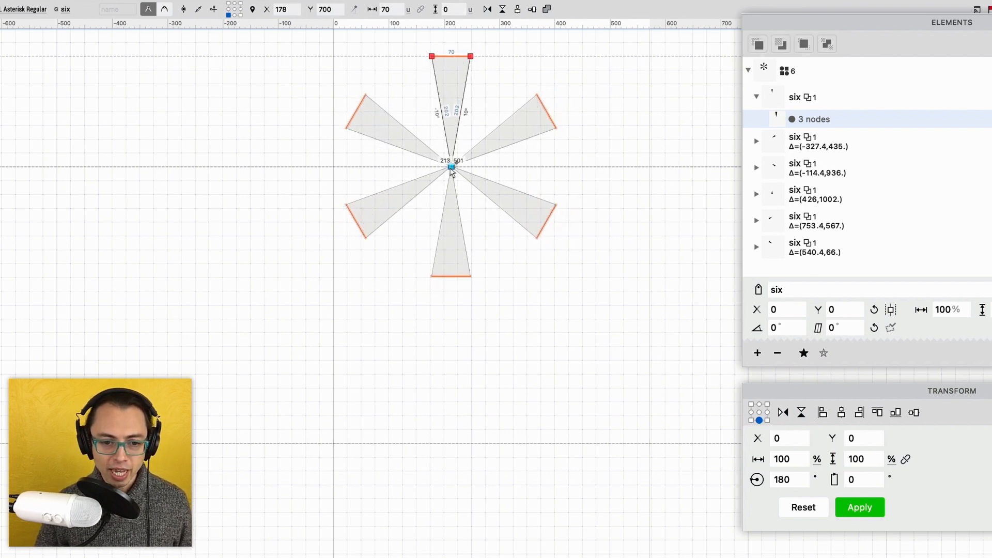
# - Try splitting the upright triangle's tip node in two and spreading the nodes 10 units apart at Y 501
pyautogui.click(451, 169)
pyautogui.scroll(5, 451, 171)
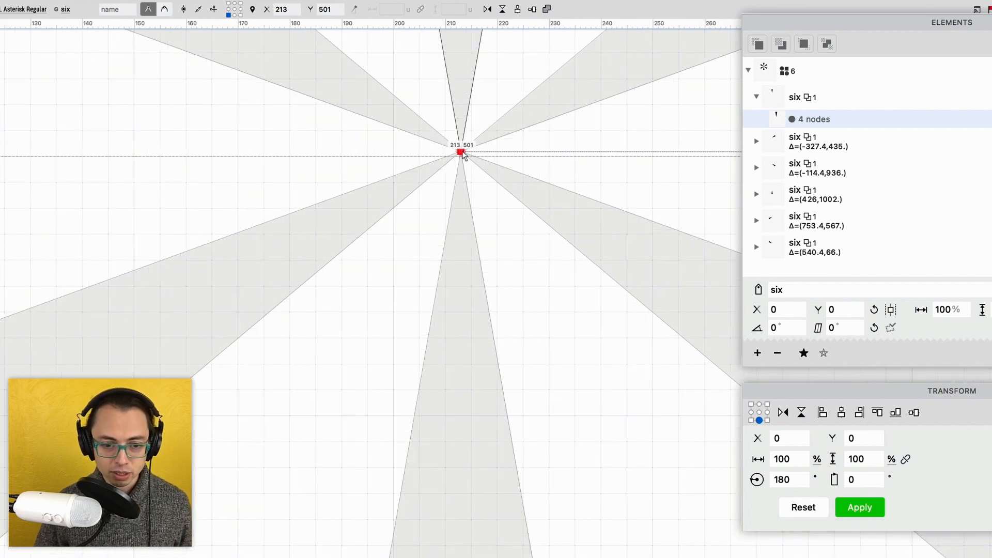
pyautogui.click(486, 110)
pyautogui.click(461, 152)
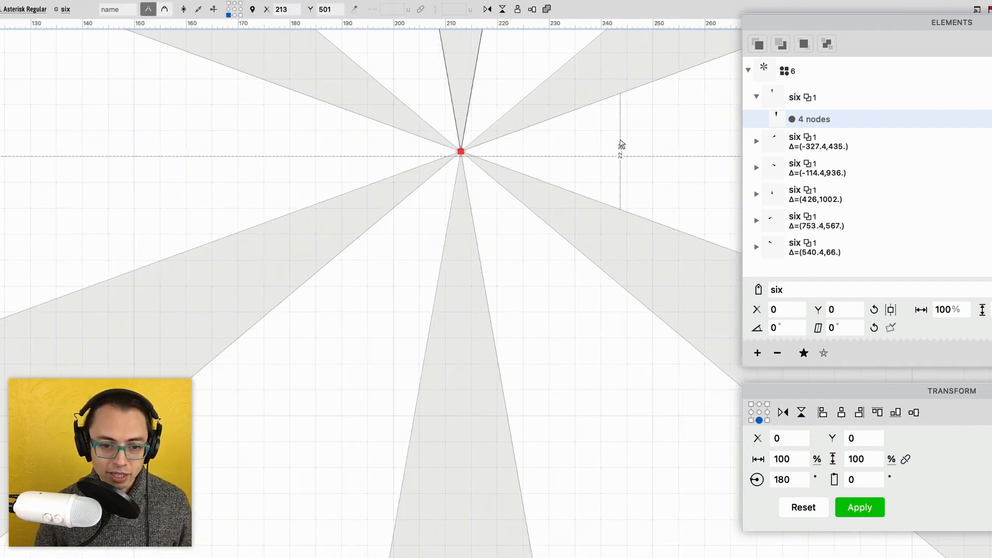
pyautogui.hotkey('shift', 'Right')
pyautogui.moveTo(645, 113); pyautogui.dragTo(405, 172)
pyautogui.press('Left')
pyautogui.press('Left')
pyautogui.press('Left')
pyautogui.press('Left')
pyautogui.press('Left')
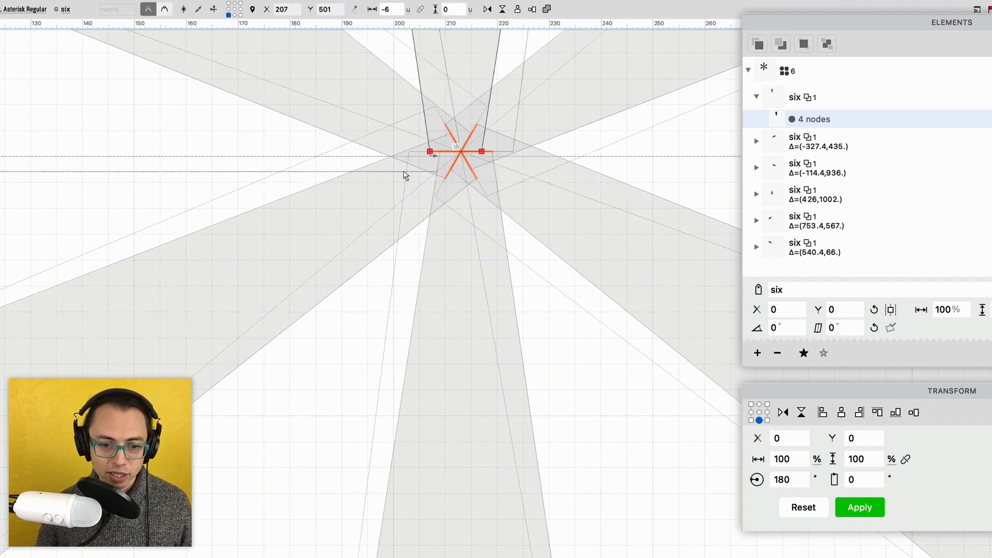
pyautogui.scroll(-5, 405, 175)
pyautogui.scroll(-3, 405, 175)
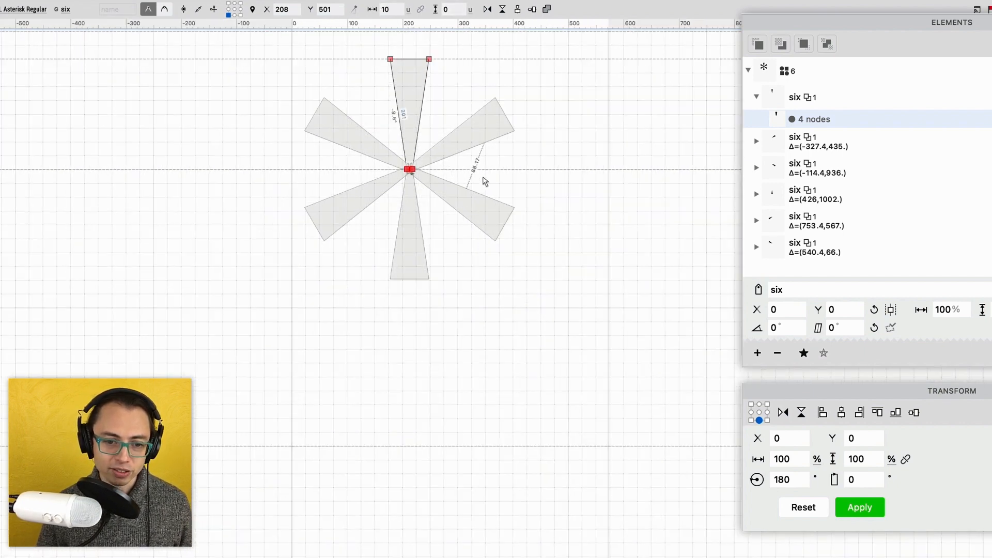
pyautogui.click(505, 185)
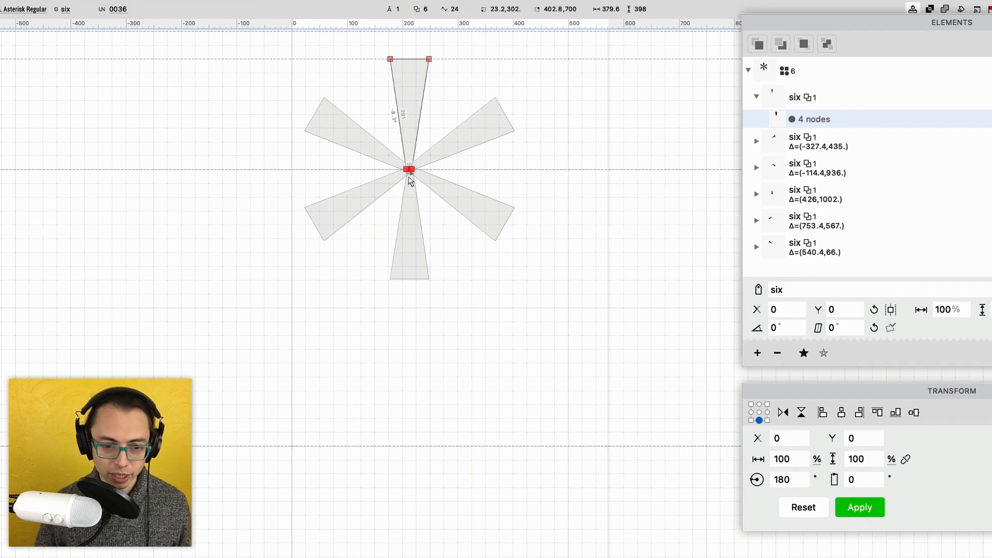
# - Undo the spreading and splitting of the upright triangle's tip node
pyautogui.press('super+z')
pyautogui.press('super+z')
pyautogui.press('super+z')
pyautogui.press('super+z')
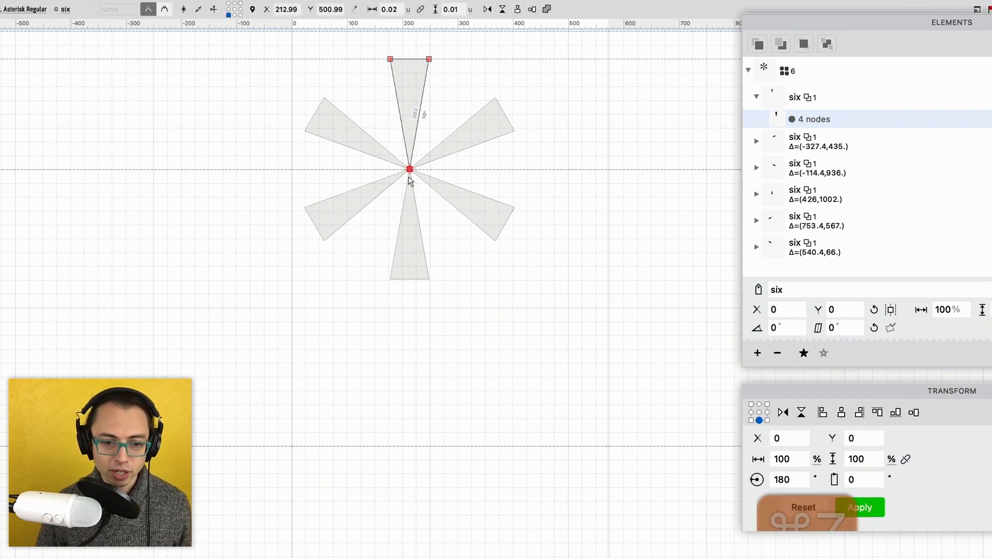
pyautogui.press('super+z')
pyautogui.click(547, 165)
# - Try moving the triangles rotated -60° and 60° one unit outward, away from the upright triangle's tip
pyautogui.scroll(10, 380, 168)
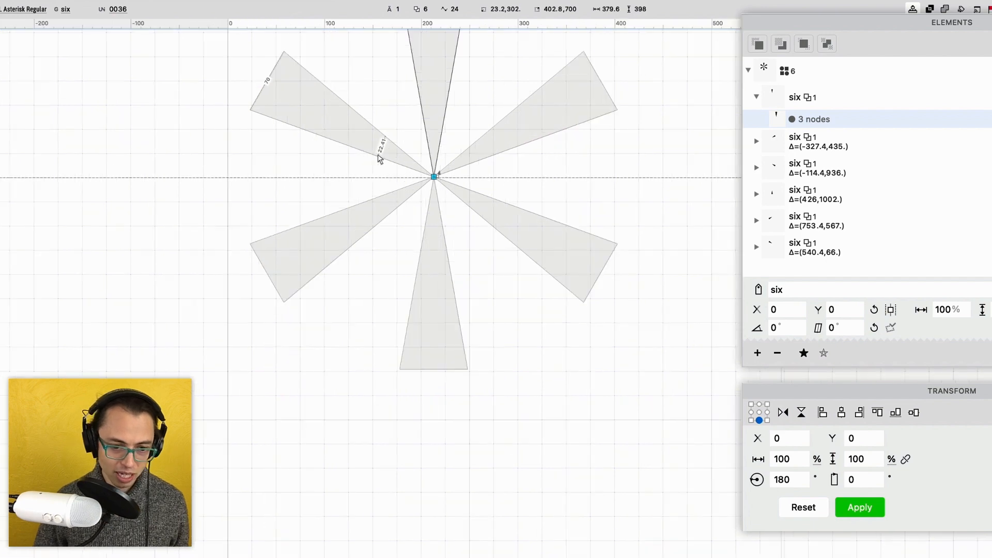
pyautogui.scroll(5, 649, 289)
pyautogui.press('space')
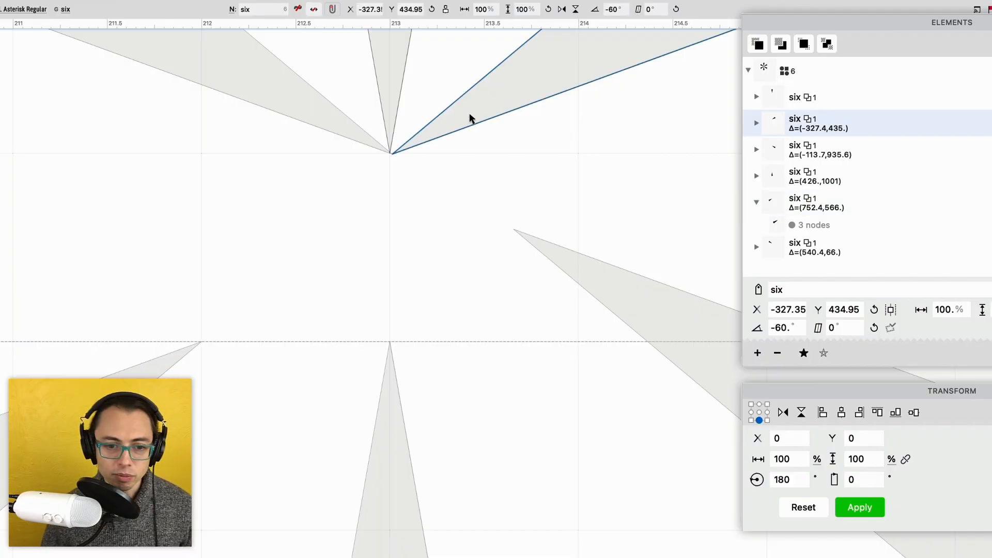
pyautogui.moveTo(469, 116); pyautogui.dragTo(658, 115)
pyautogui.click(331, 121)
pyautogui.moveTo(318, 122); pyautogui.dragTo(129, 114)
pyautogui.click(406, 159)
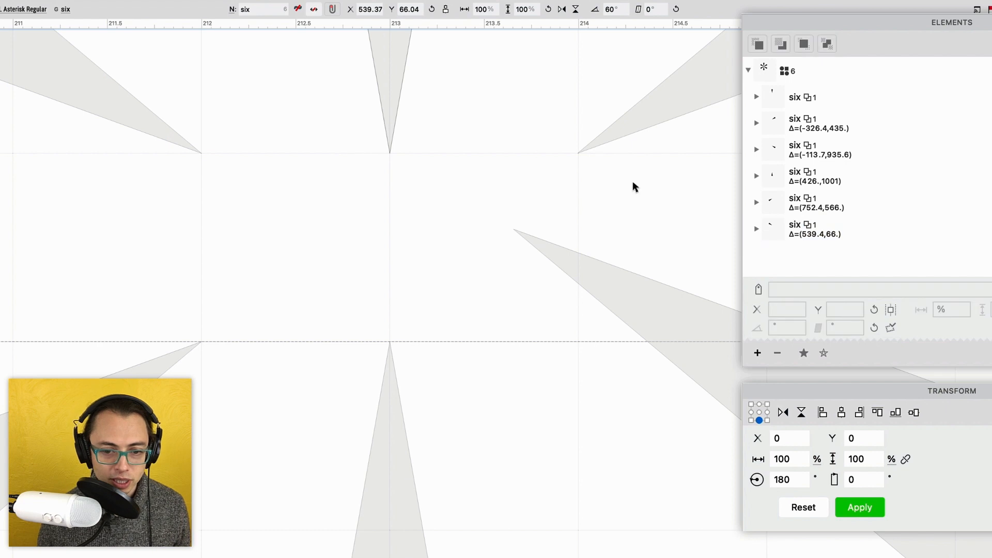
# - Try nudging the triangle rotated -60° very slightly toward the asterisk's centre
pyautogui.press('super+a')
pyautogui.click(650, 123)
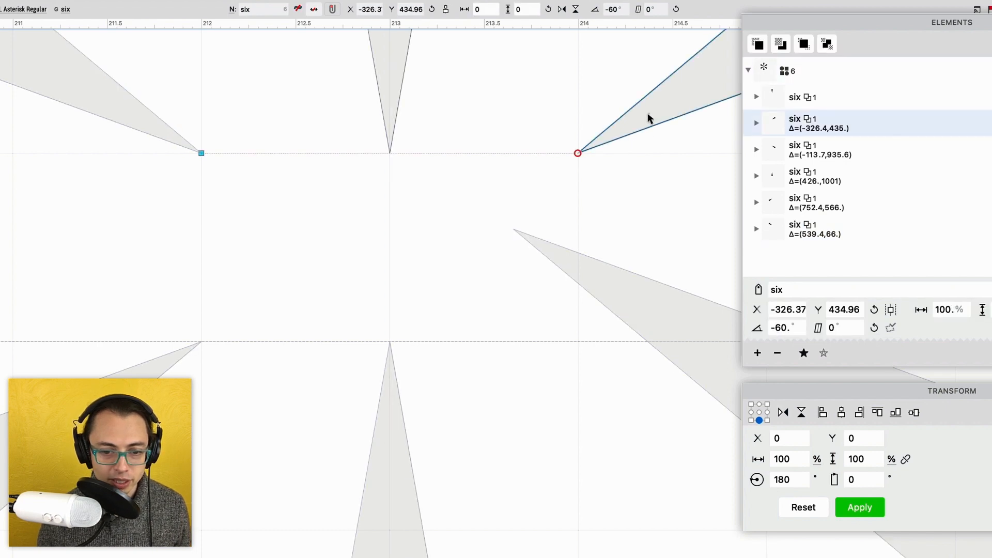
pyautogui.click(667, 219)
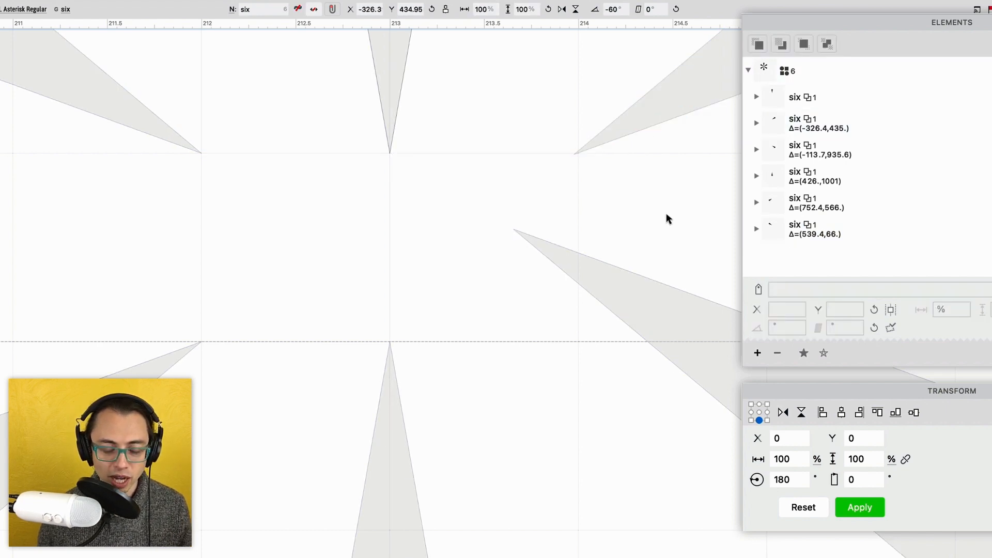
pyautogui.press('super+a')
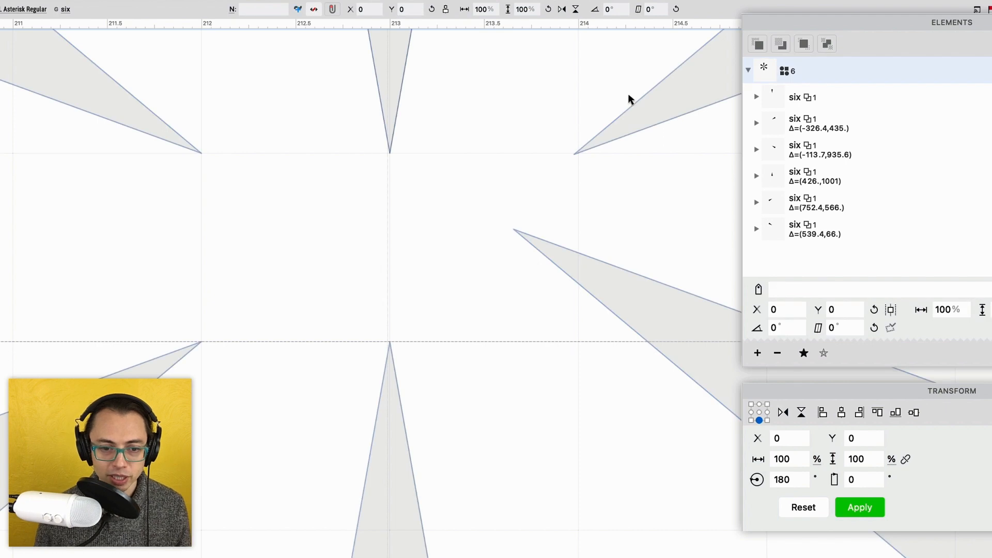
pyautogui.click(639, 122)
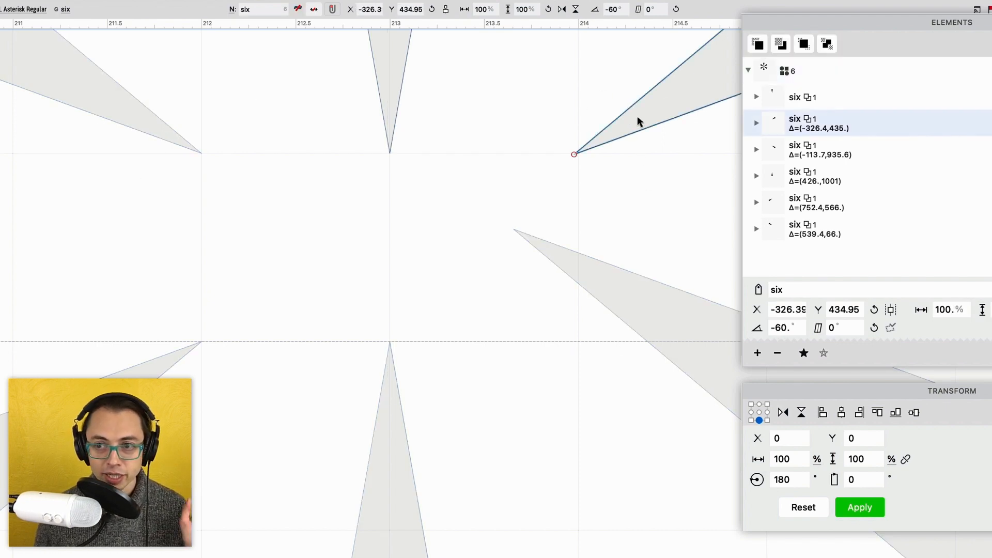
# - Move the triangles rotated -60° and 60° so their tips meet the upright triangle's tip
pyautogui.moveTo(640, 124); pyautogui.dragTo(450, 126)
pyautogui.click(514, 234)
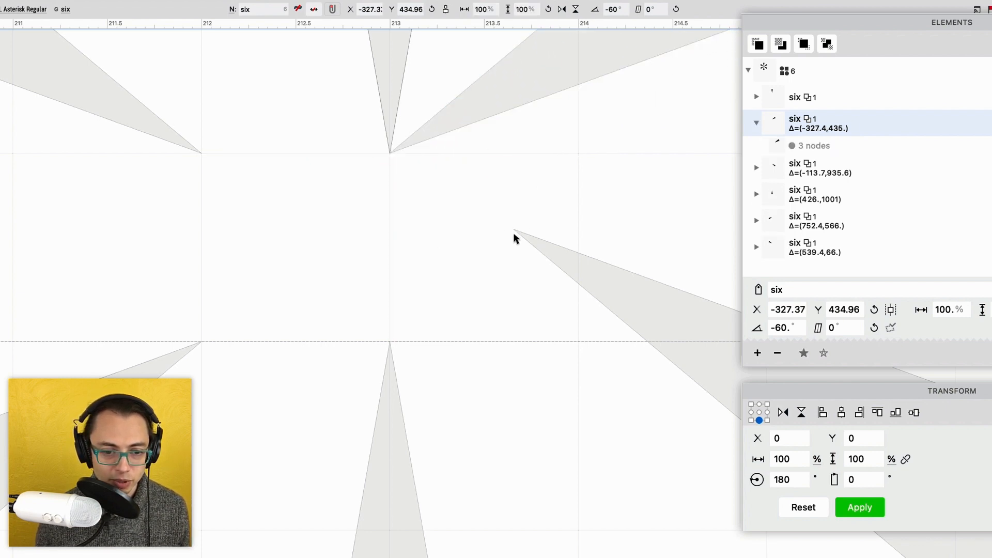
pyautogui.click(146, 129)
pyautogui.moveTo(125, 119); pyautogui.dragTo(256, 123)
pyautogui.click(465, 222)
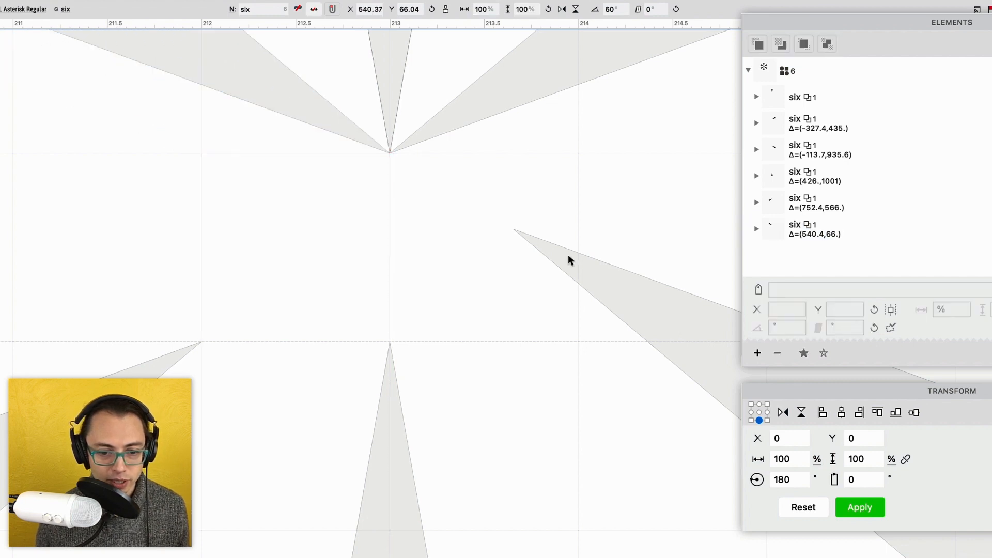
# - Move the triangles rotated -120°, -180° and 120° so their tips meet the upright triangle's tip
pyautogui.click(590, 278)
pyautogui.moveTo(591, 282); pyautogui.dragTo(532, 243)
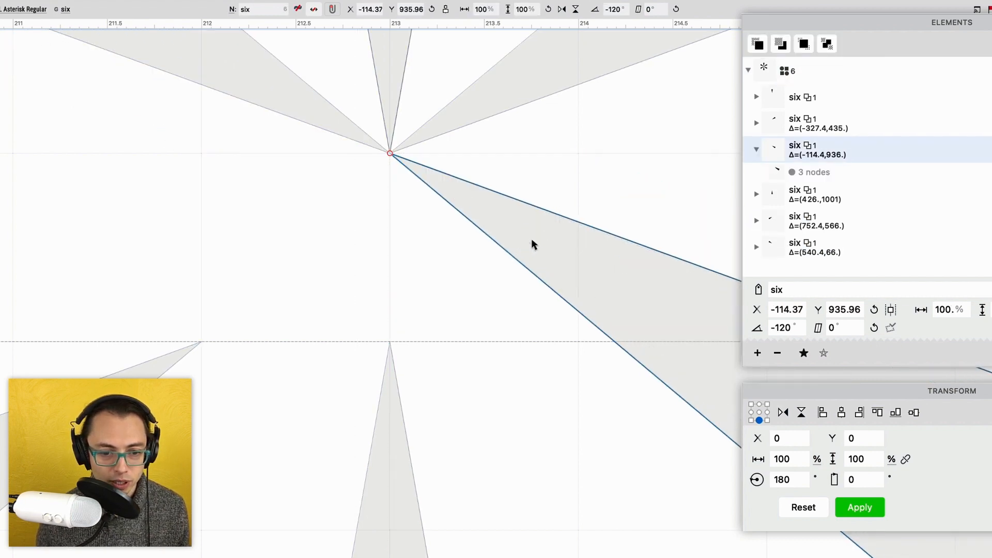
pyautogui.click(391, 454)
pyautogui.moveTo(390, 456); pyautogui.dragTo(391, 265)
pyautogui.click(208, 317)
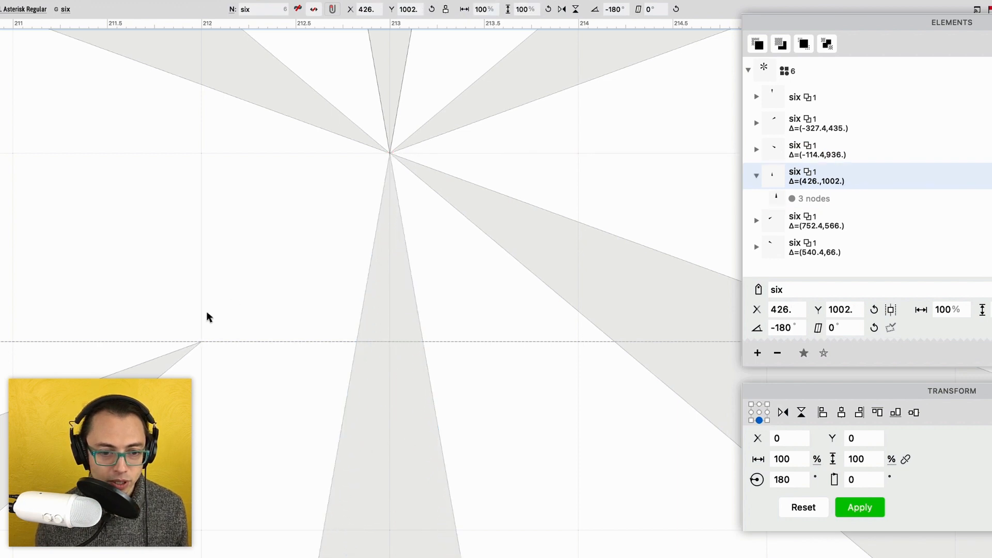
pyautogui.moveTo(100, 409); pyautogui.dragTo(271, 252)
pyautogui.click(285, 290)
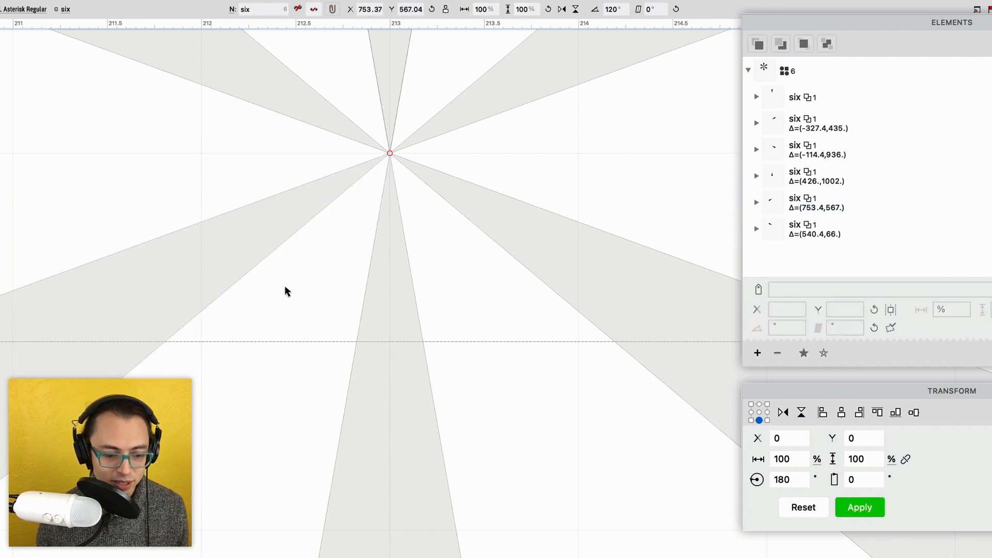
# - Preview the filled asterisk and check the joined tips at its centre
pyautogui.press('space')
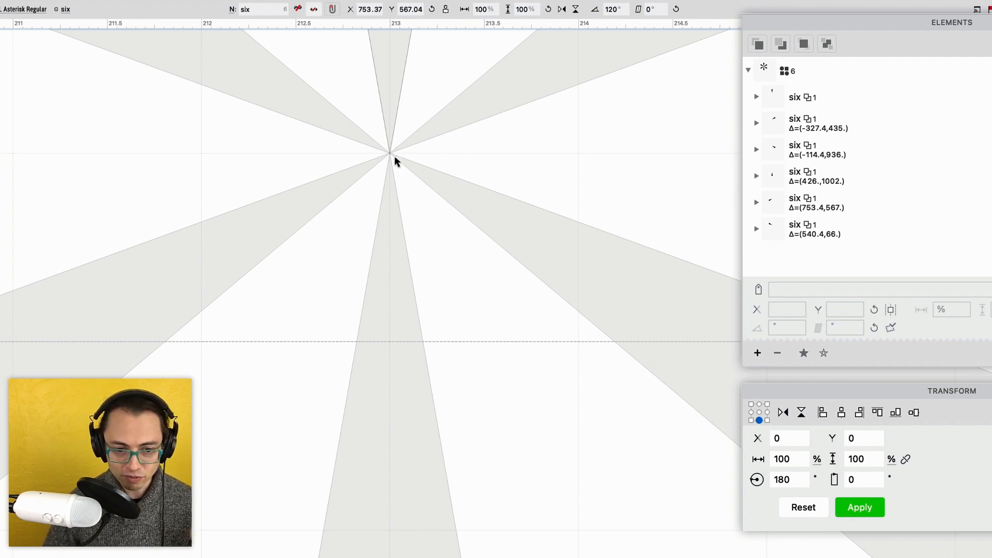
pyautogui.press('super+minus')
pyautogui.press('super+minus')
pyautogui.press('super+minus')
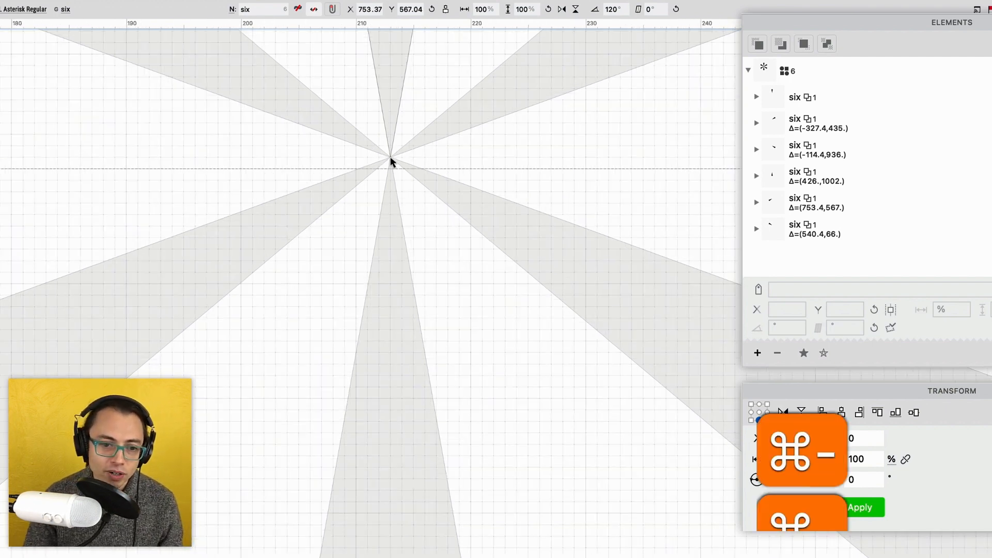
pyautogui.press('super+minus')
pyautogui.press('super+minus')
pyautogui.press('space')
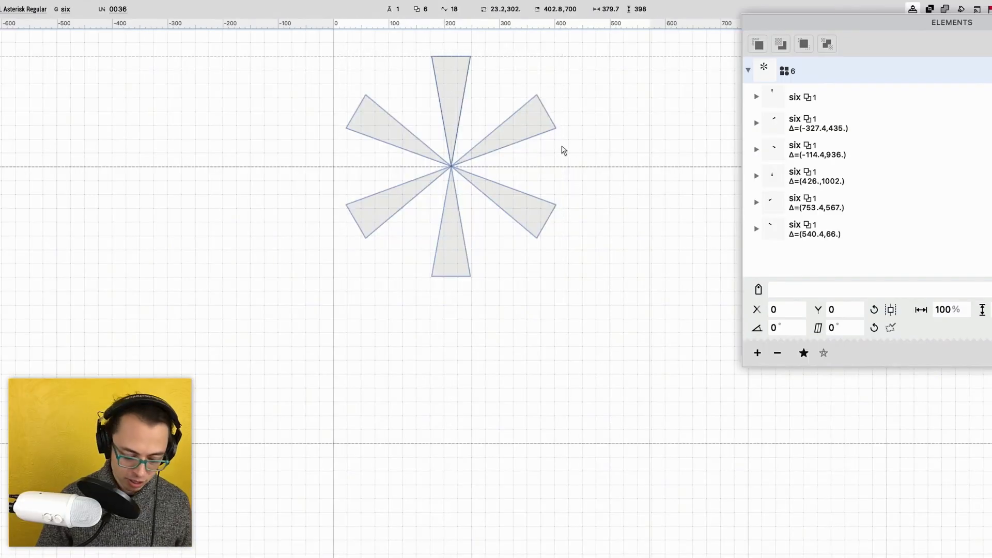
# - Copy the upright triangle from the six glyph and paste it as a linked element into the empty seven glyph
pyautogui.click(449, 97)
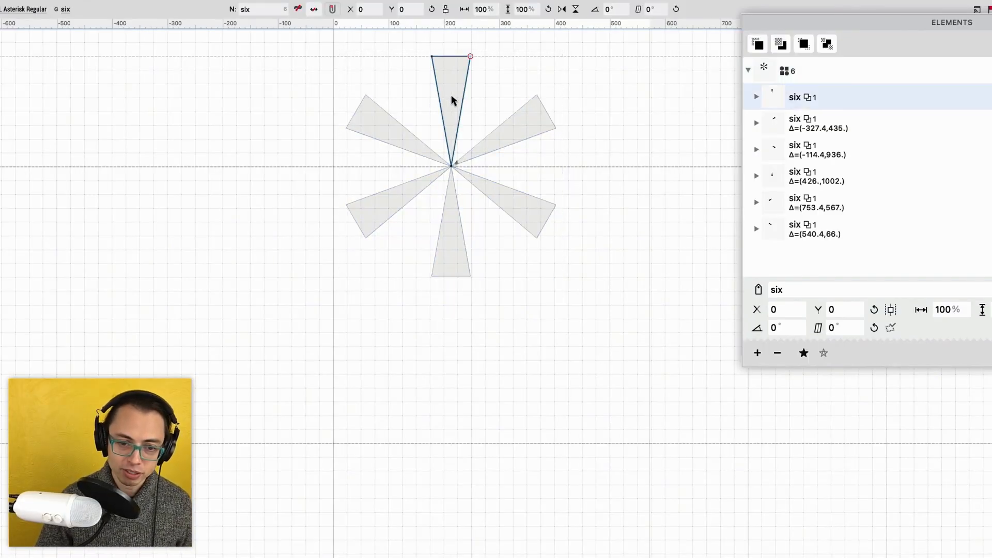
pyautogui.press('super+w')
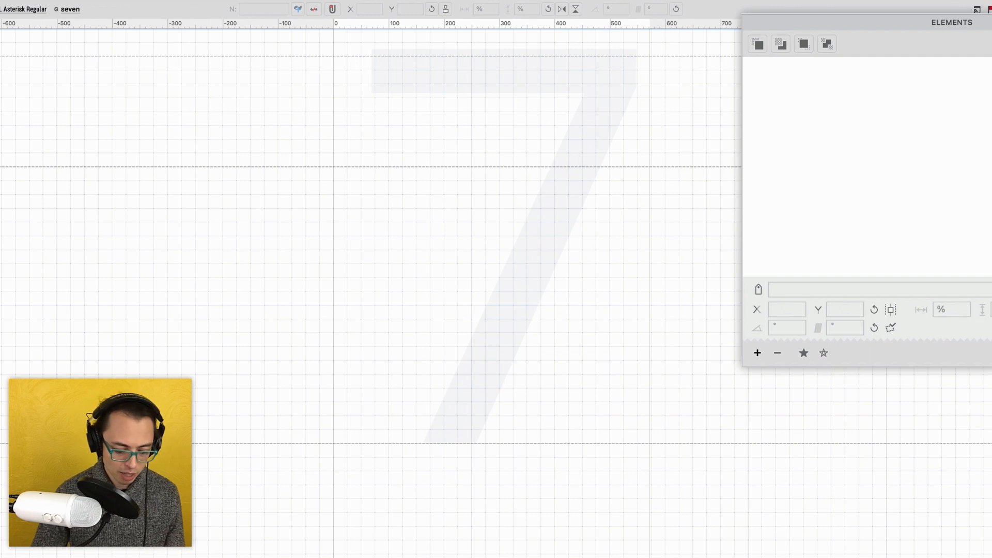
pyautogui.press('super+v')
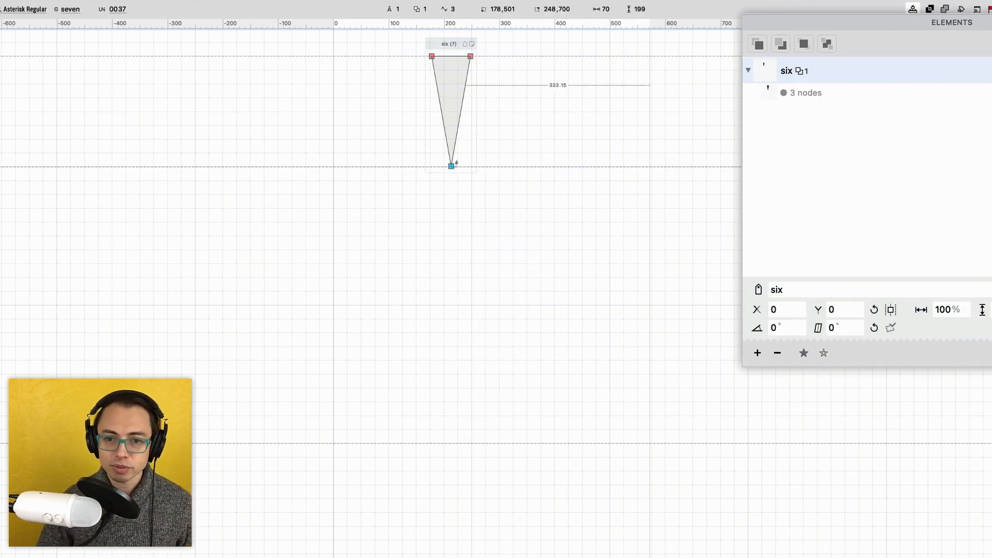
# - Rename the linked triangle element of the six glyph as asteriskArm
pyautogui.press('super+w')
pyautogui.click(434, 194)
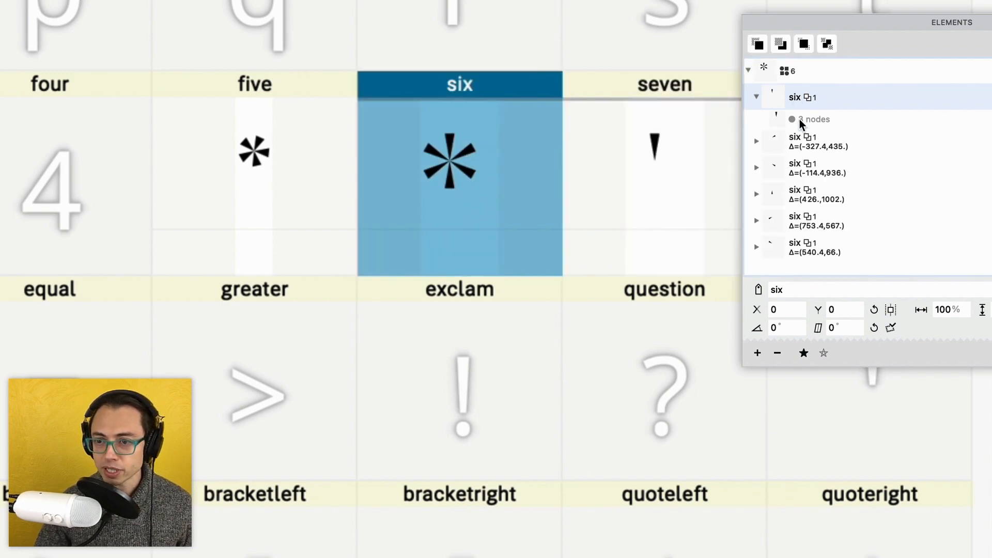
pyautogui.click(805, 288)
pyautogui.write('aster')
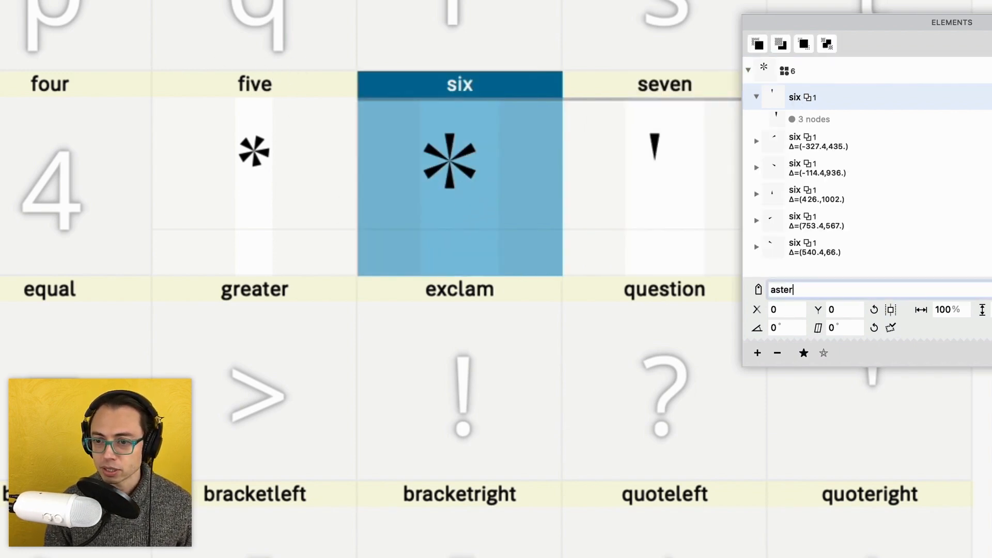
pyautogui.write('isk')
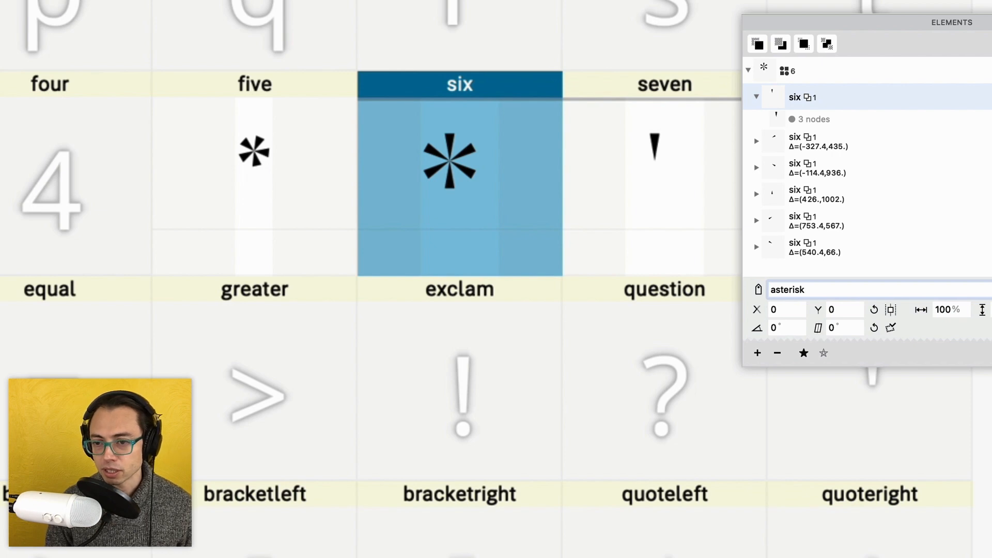
pyautogui.write('Arm')
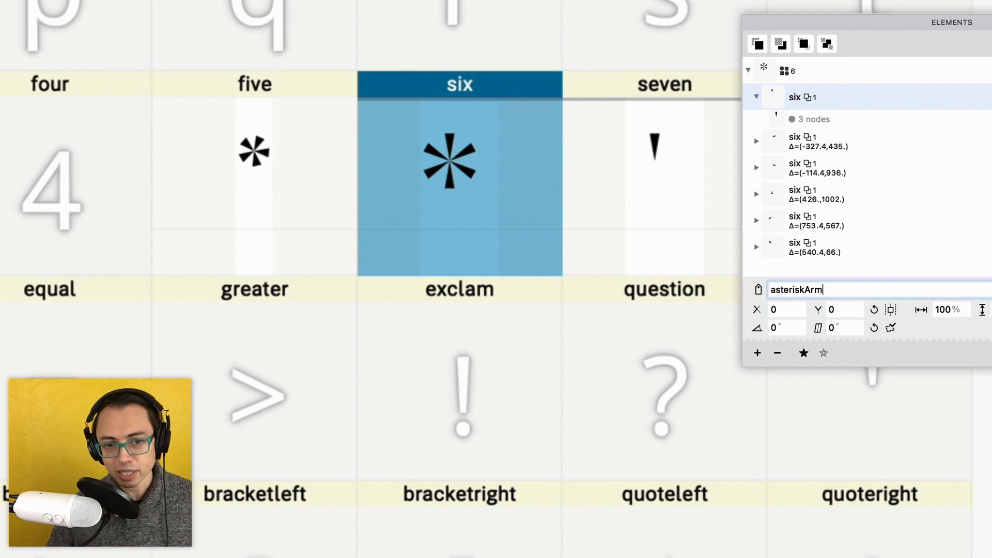
pyautogui.press('Return')
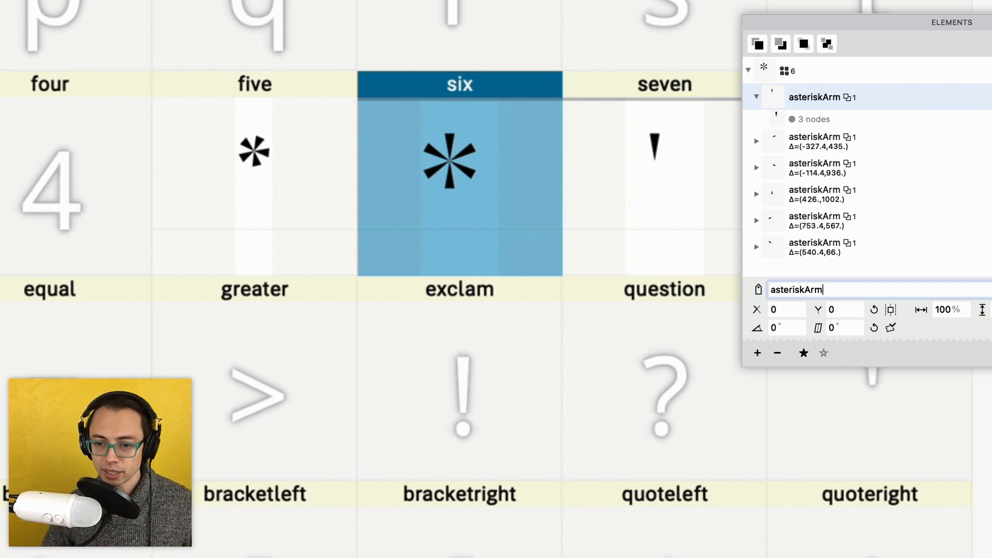
# - Check the element name in the seven glyph, and try moving the upright arm's outer corner node in the six glyph
pyautogui.click(722, 151)
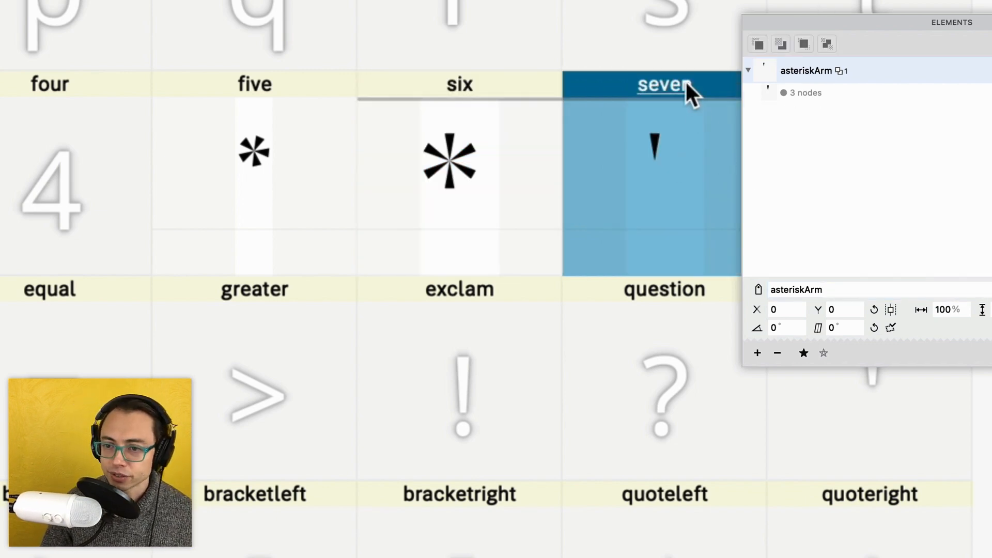
pyautogui.doubleClick(521, 161)
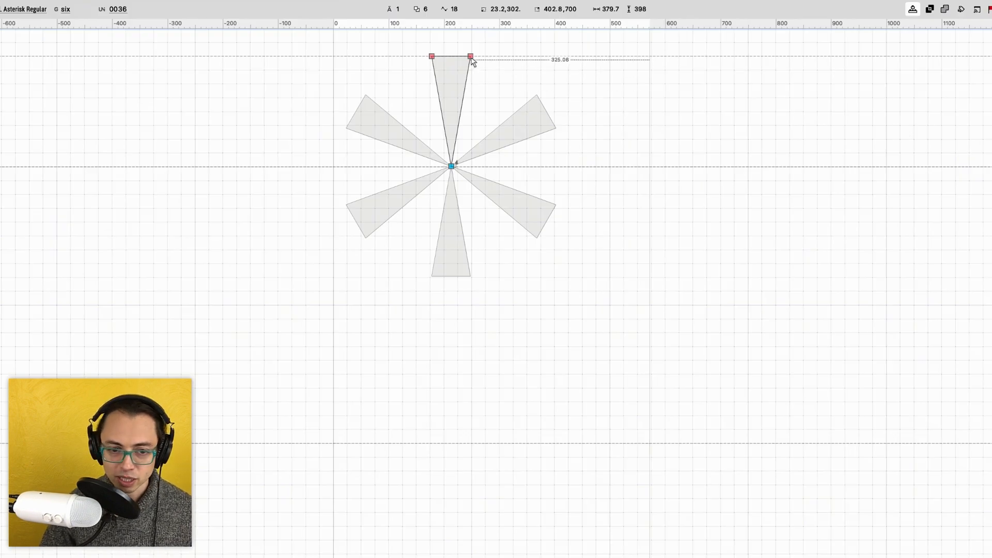
pyautogui.moveTo(470, 56); pyautogui.dragTo(505, 77)
pyautogui.press('super+w')
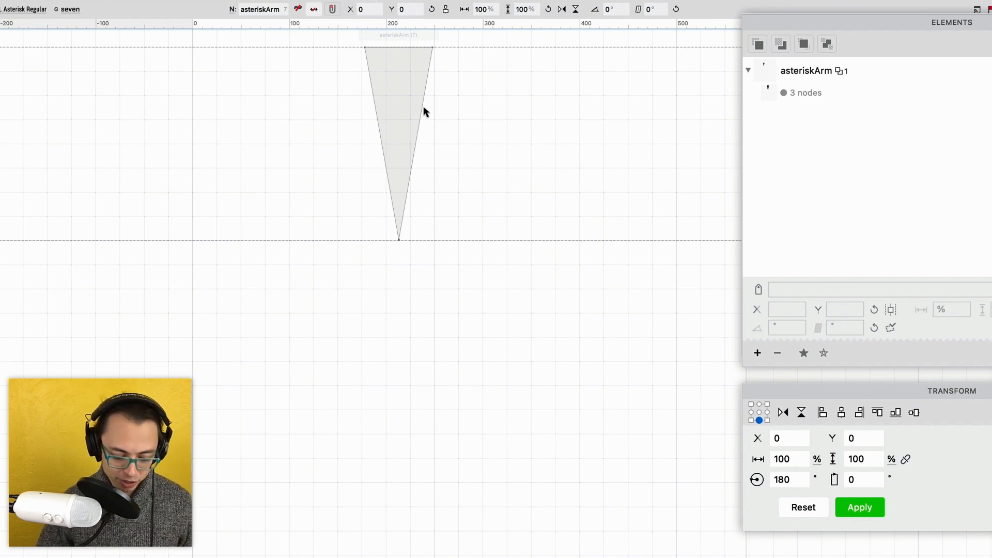
# - Duplicate the linked asteriskArm element in the seven glyph and calculate the arm spacing as 360/7
pyautogui.click(408, 95)
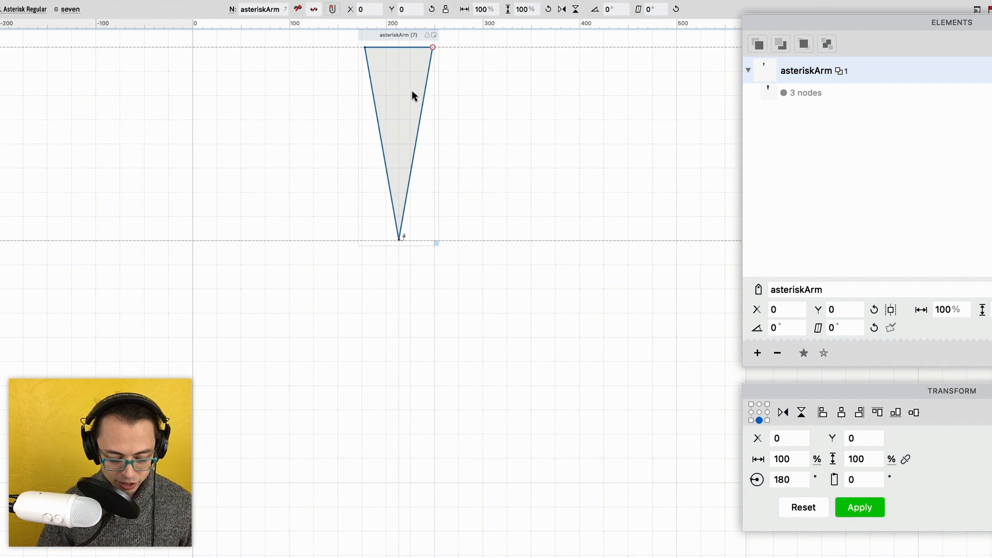
pyautogui.press('super+d')
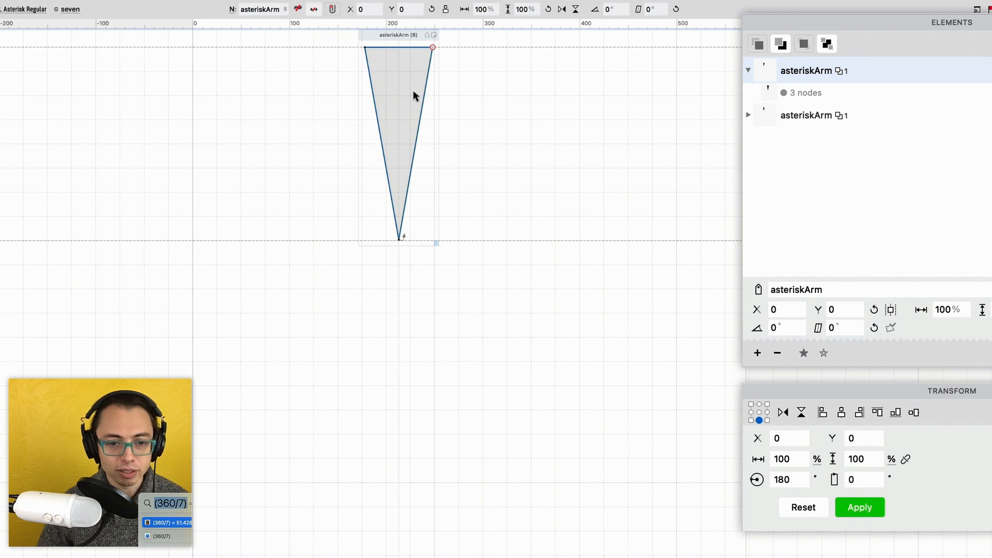
pyautogui.press('Escape')
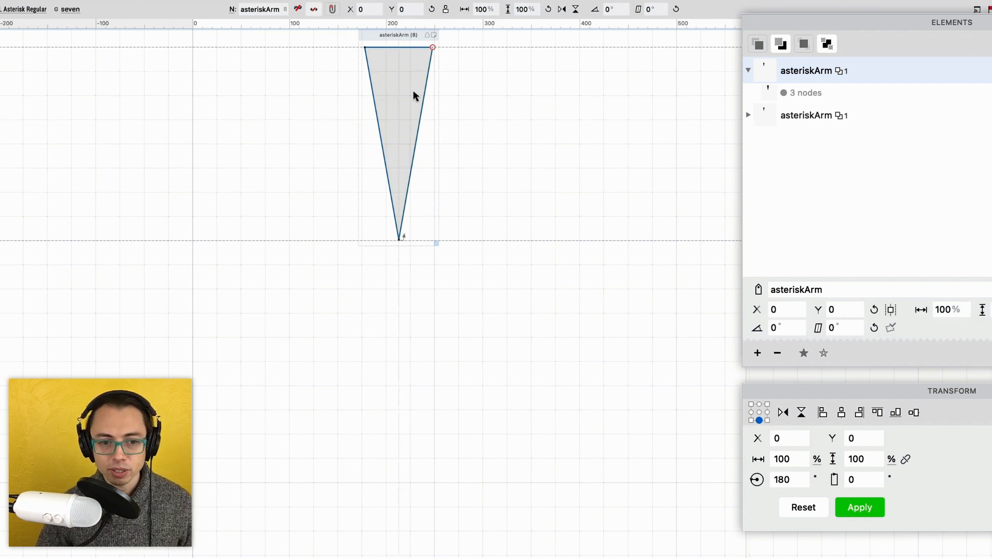
pyautogui.click(414, 95)
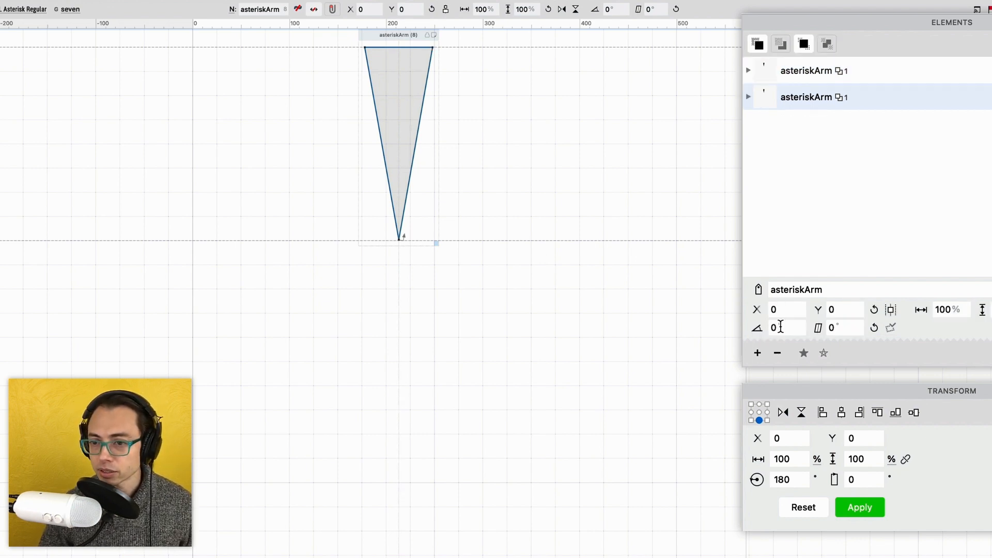
pyautogui.doubleClick(774, 327)
pyautogui.write('51.42')
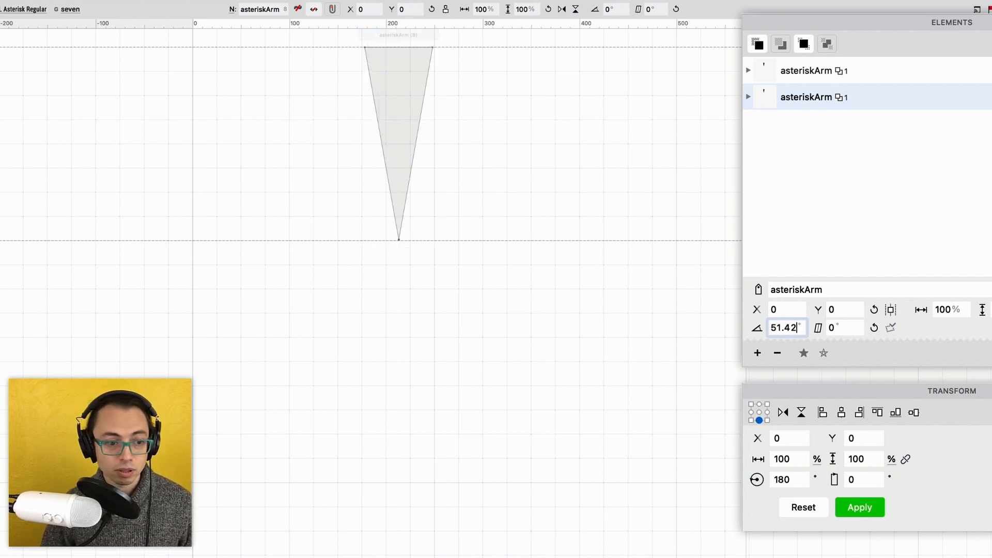
pyautogui.press('super+a')
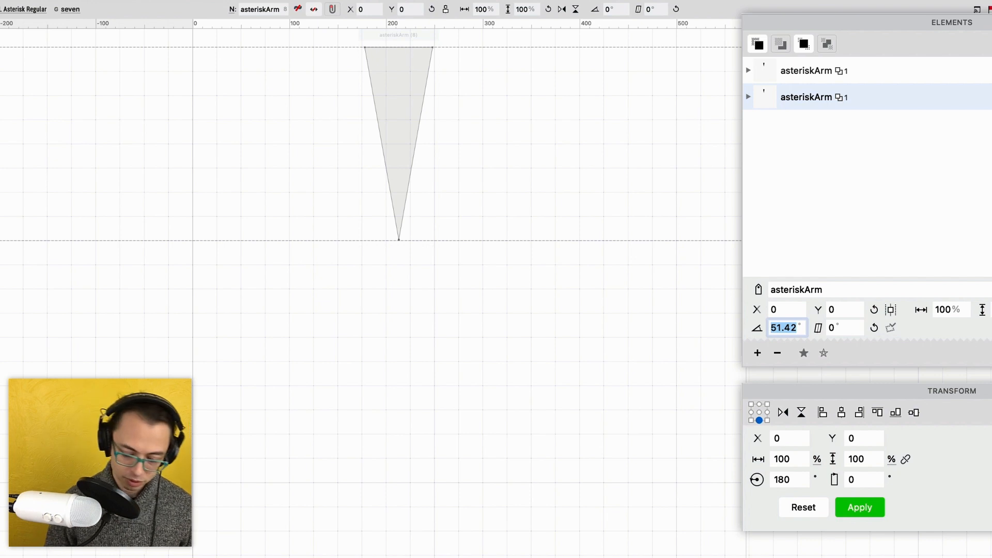
pyautogui.press('BackSpace')
pyautogui.click(633, 184)
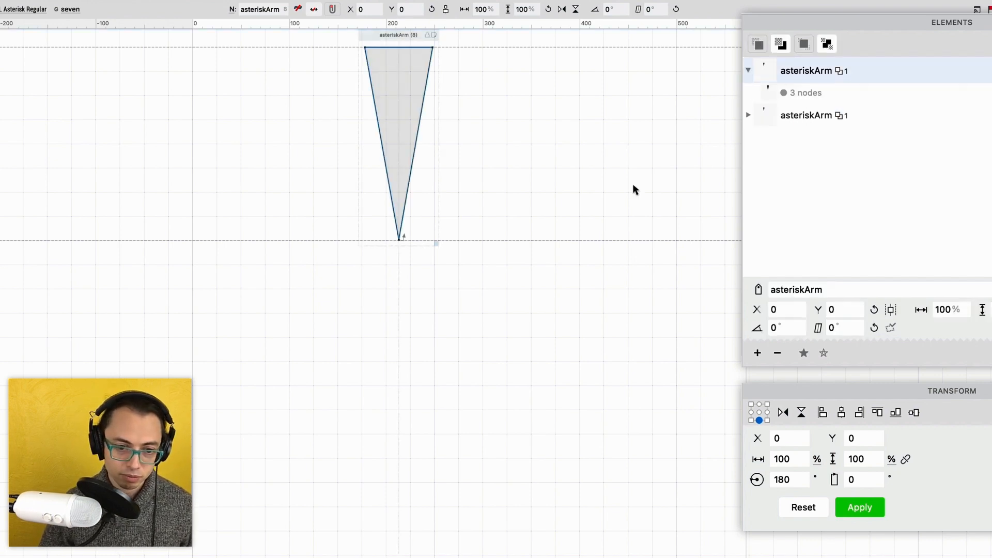
# - Rotate the duplicated asteriskArm by 51.429° about its lower tip
pyautogui.doubleClick(783, 481)
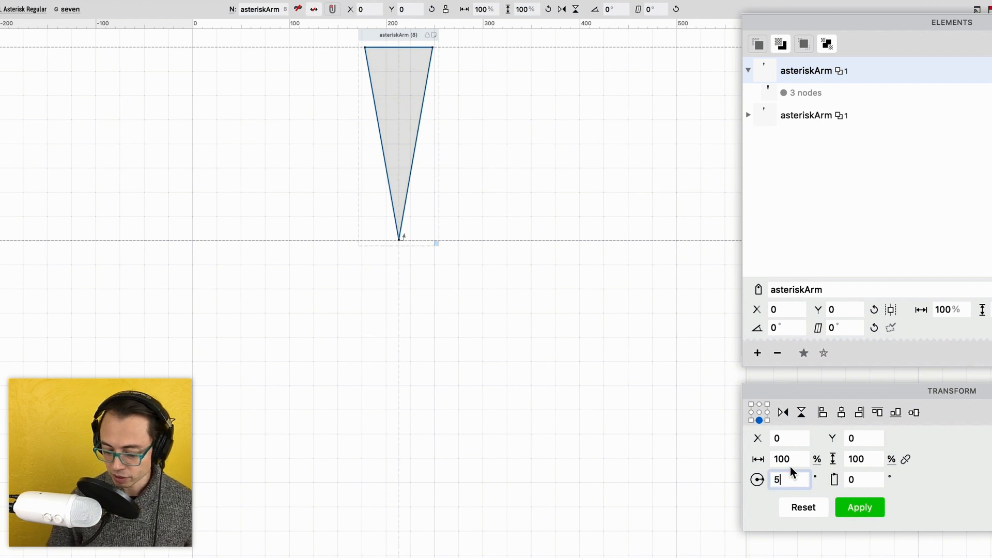
pyautogui.write('51.429')
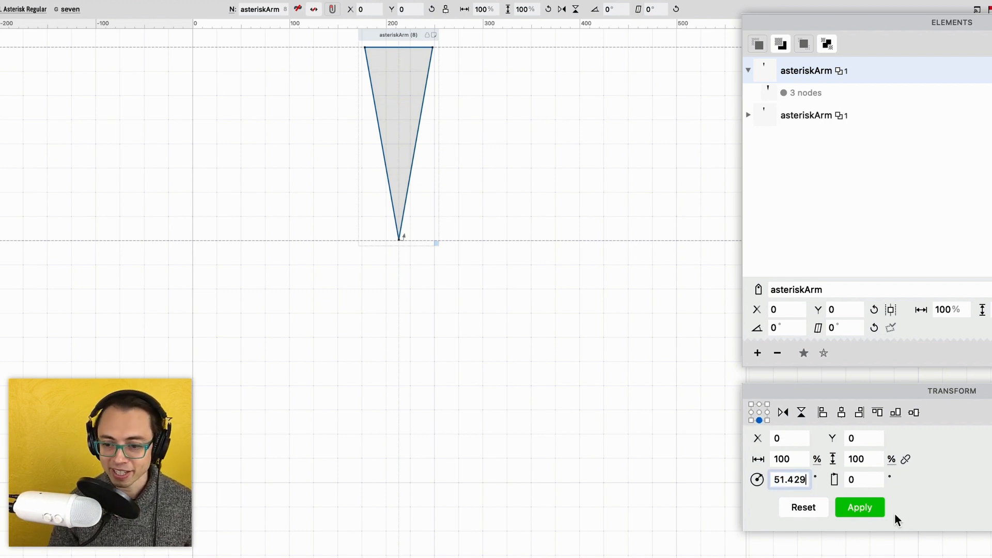
pyautogui.click(870, 510)
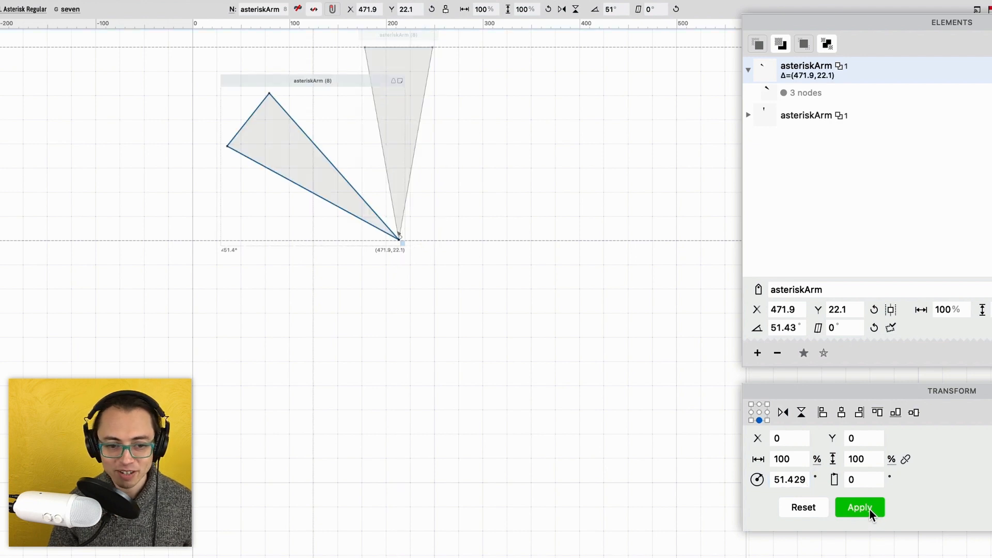
pyautogui.click(638, 146)
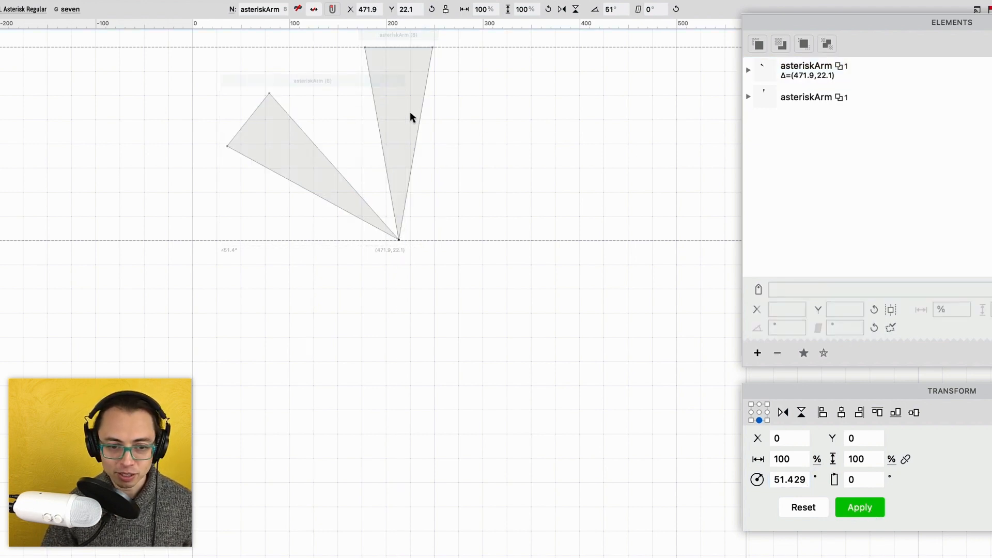
# - Add another linked asteriskArm and rotate it by -51.429° about its lower tip
pyautogui.press('super+d')
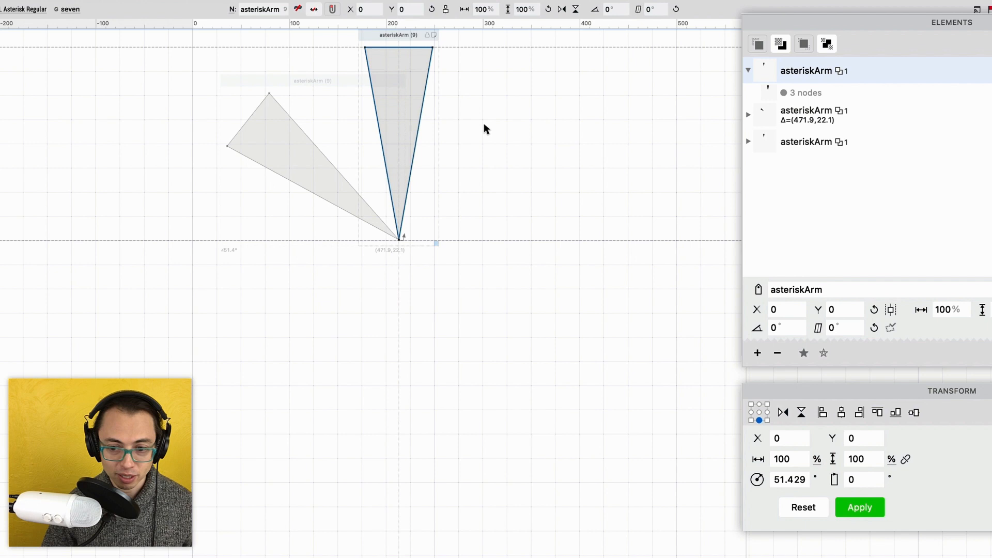
pyautogui.click(782, 479)
pyautogui.press('Left')
pyautogui.write('-')
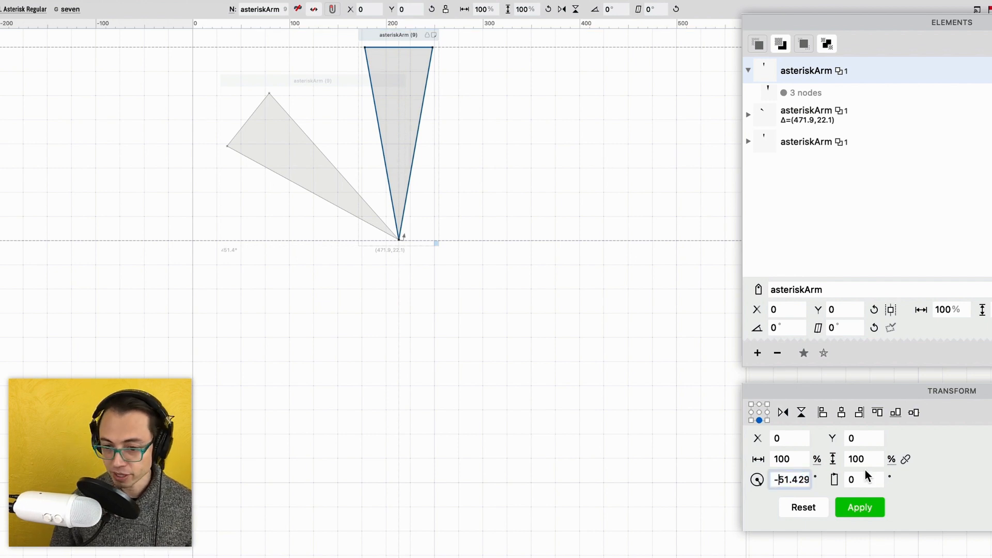
pyautogui.click(859, 509)
pyautogui.click(677, 162)
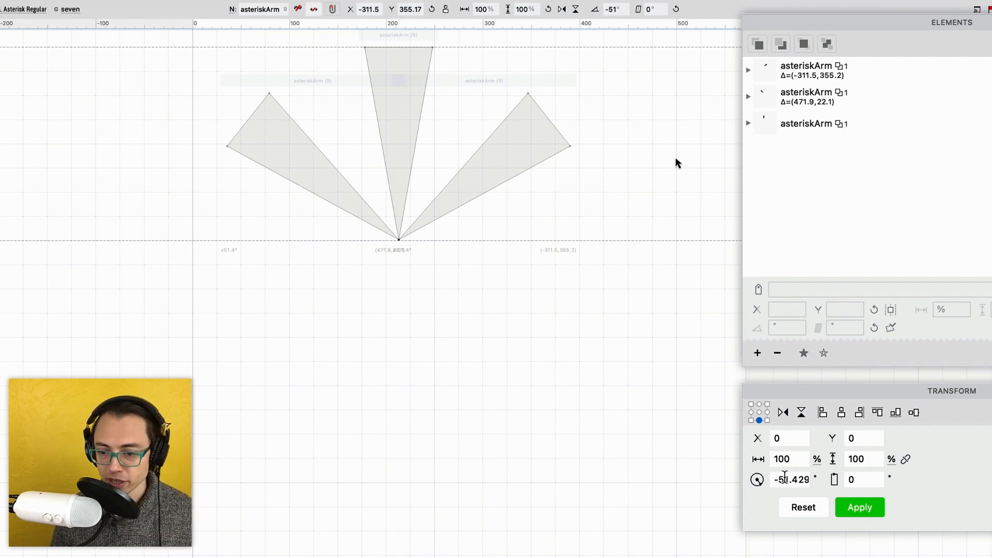
# - Paste another linked asteriskArm and rotate it by -102.857° about its lower tip
pyautogui.click(791, 480)
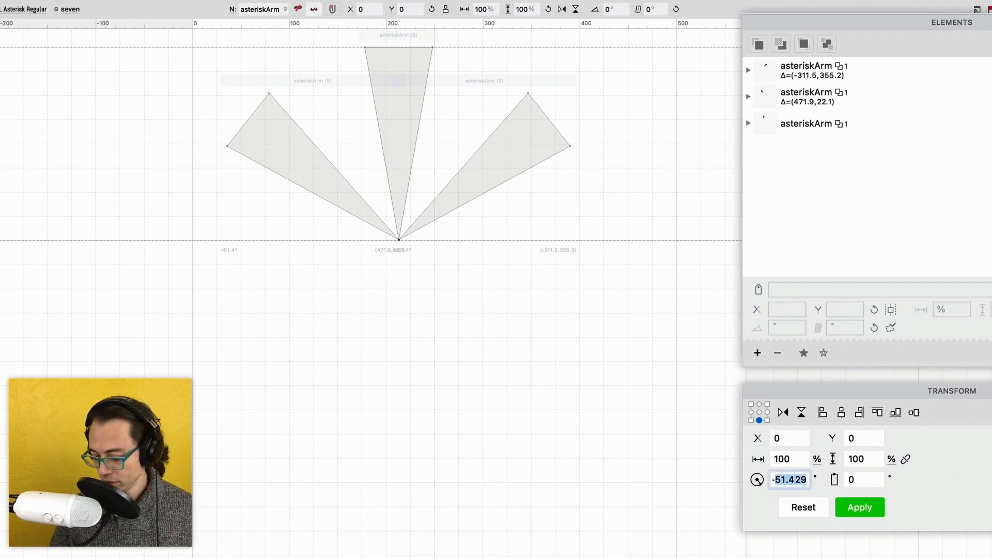
pyautogui.write('-102.857')
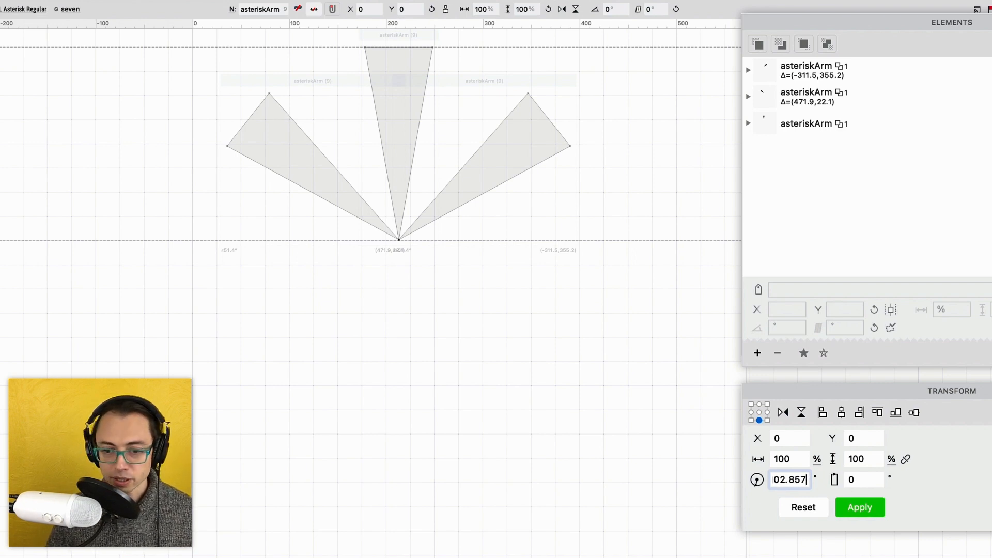
pyautogui.press('Return')
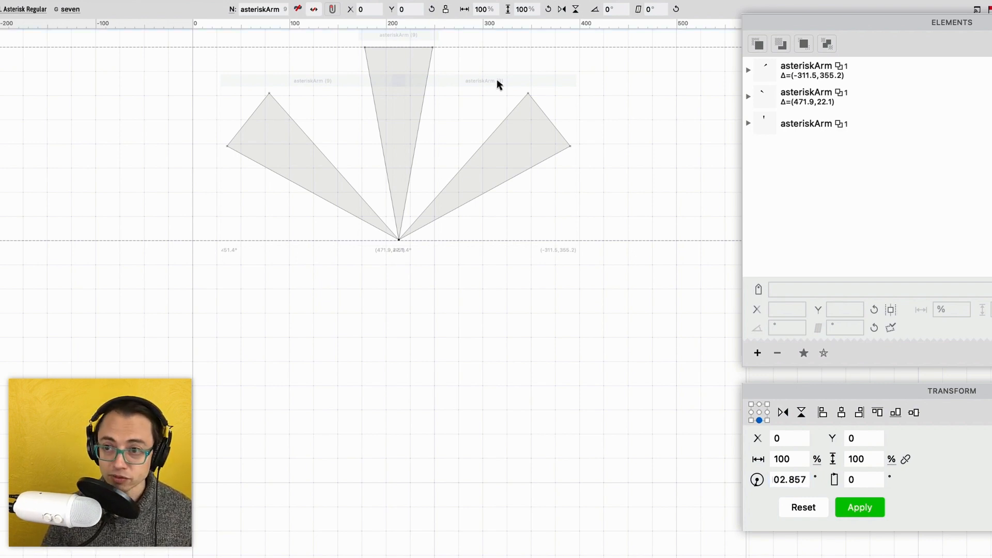
pyautogui.press('super+v')
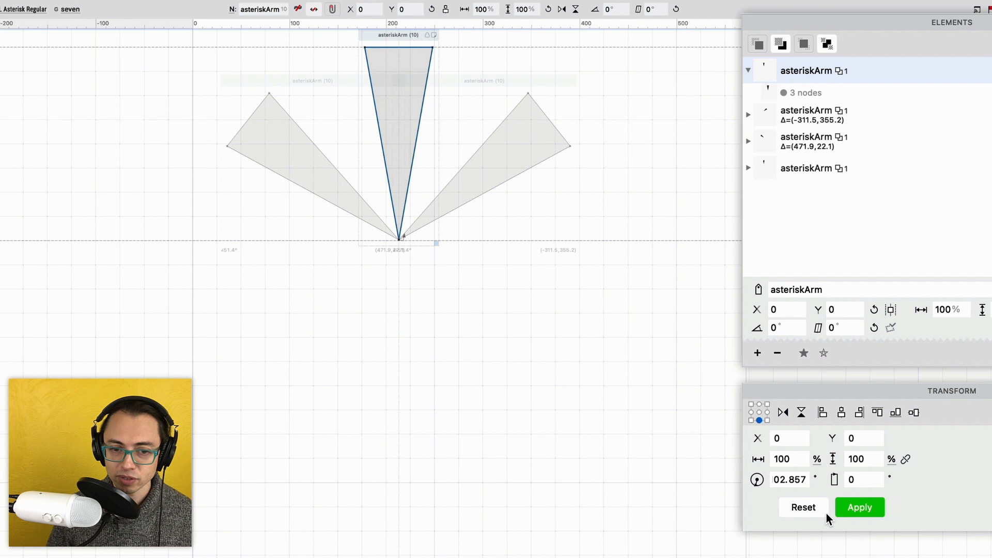
pyautogui.click(854, 504)
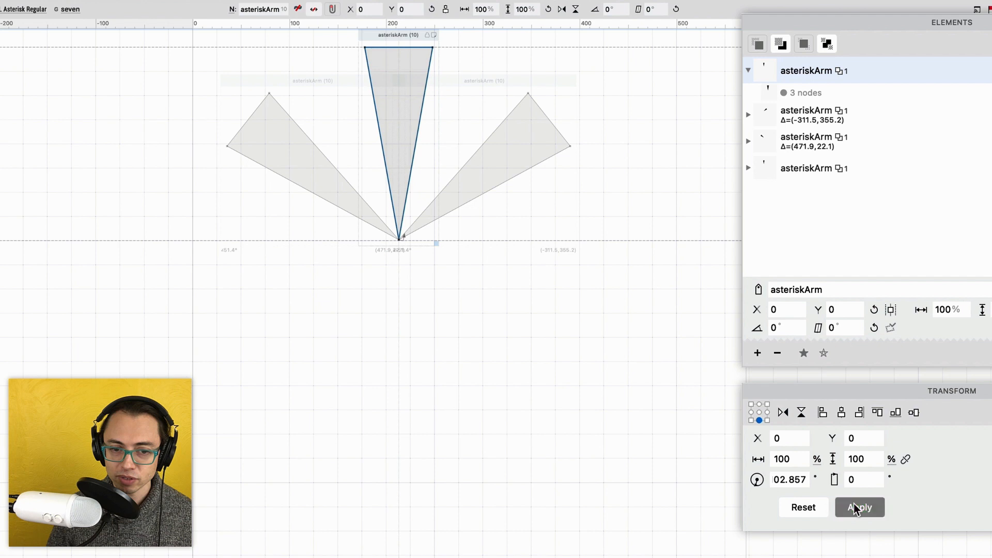
pyautogui.click(632, 185)
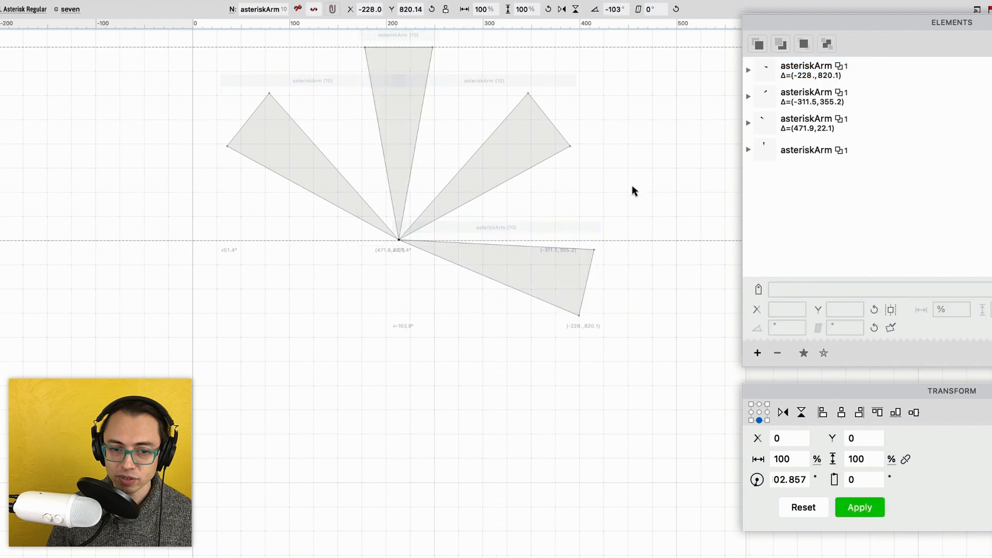
# - Paste another linked asteriskArm and rotate it by 102.857° about its lower tip
pyautogui.press('super+v')
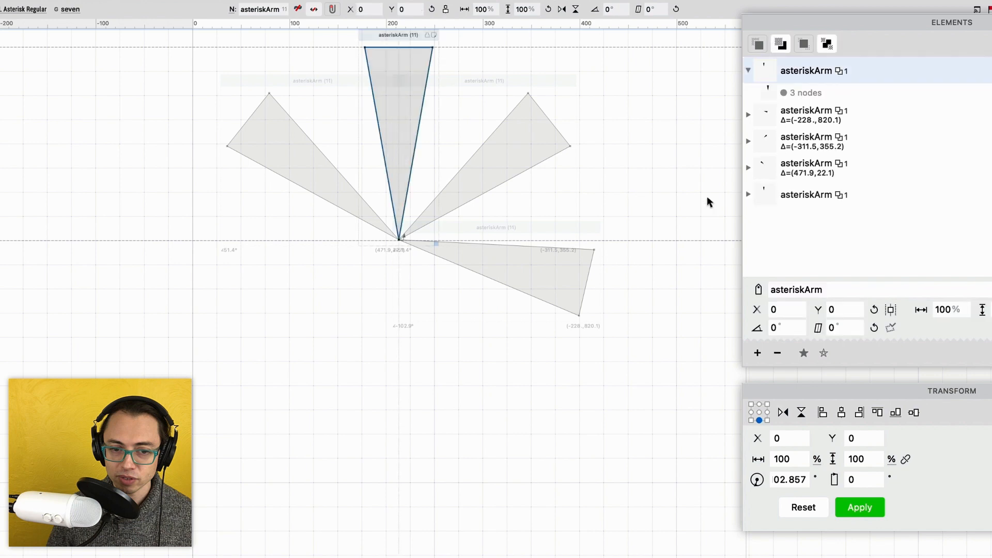
pyautogui.doubleClick(793, 480)
pyautogui.press('Left')
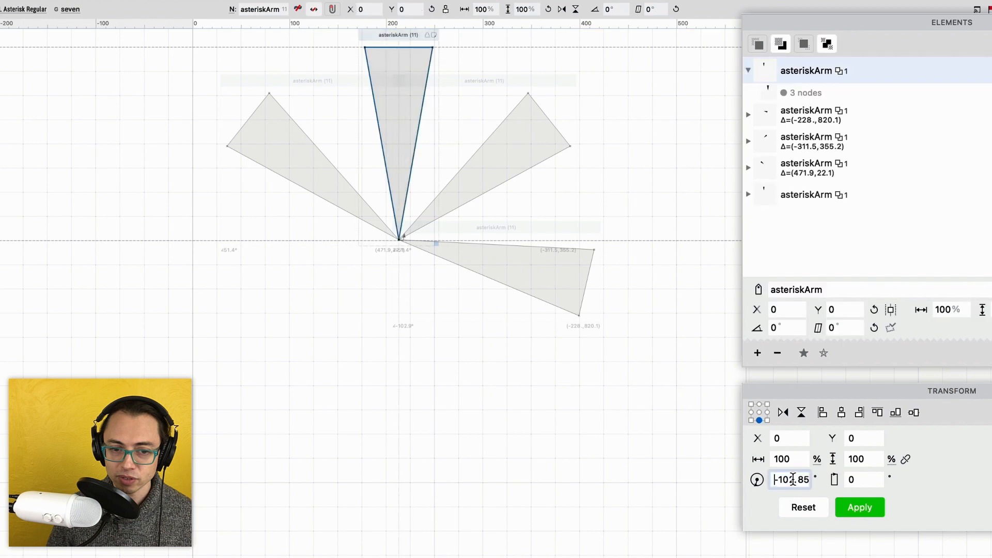
pyautogui.press('BackSpace')
pyautogui.click(875, 507)
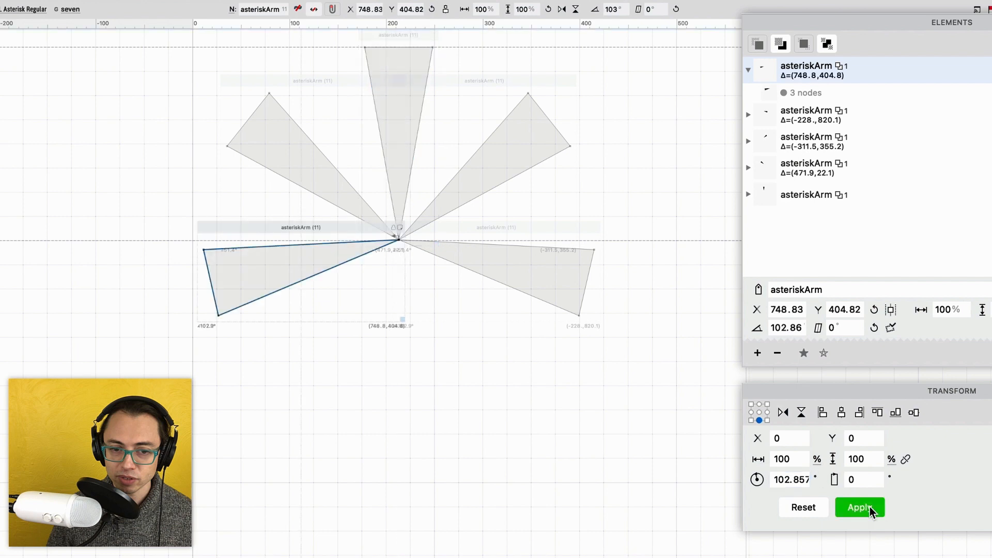
pyautogui.click(694, 196)
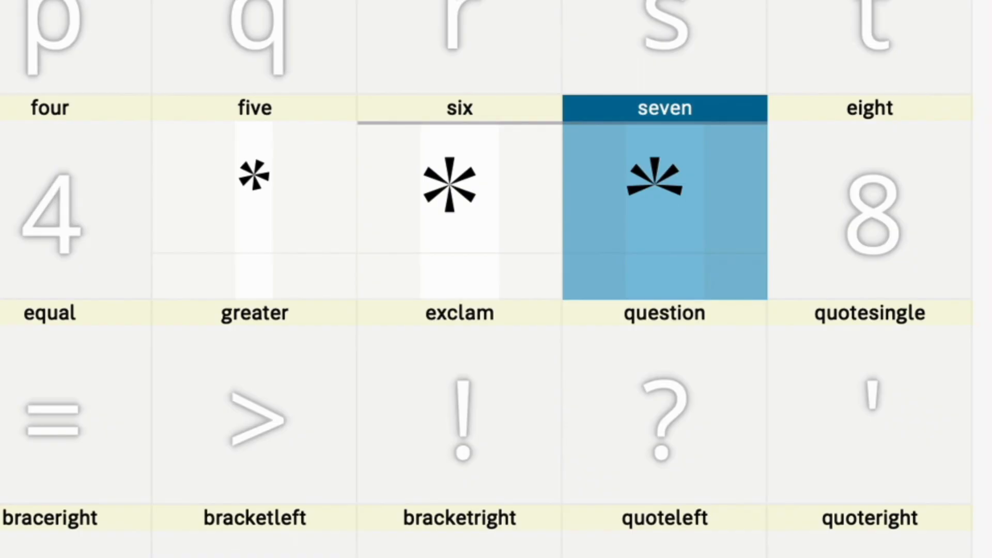
# - Open the seven glyph for editing
pyautogui.click(502, 213)
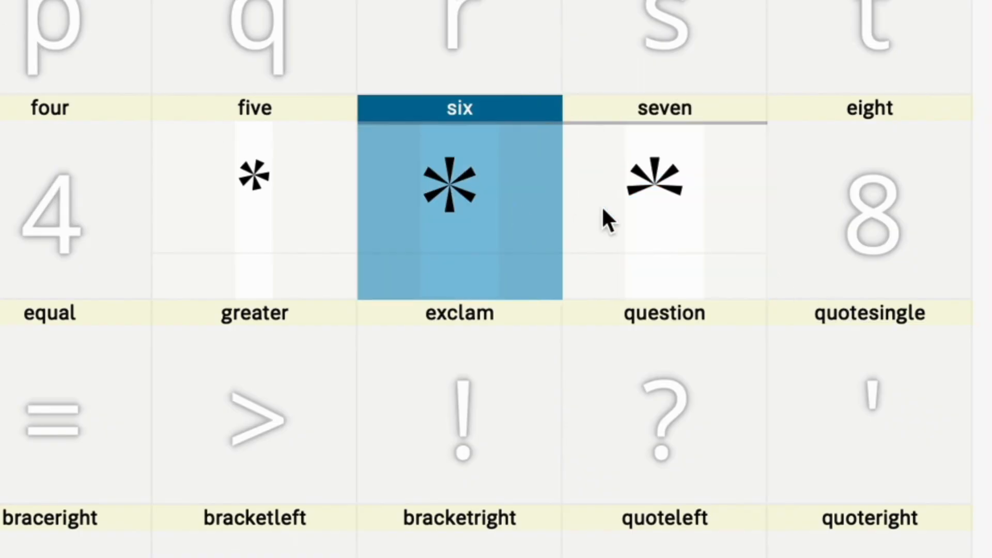
pyautogui.click(643, 224)
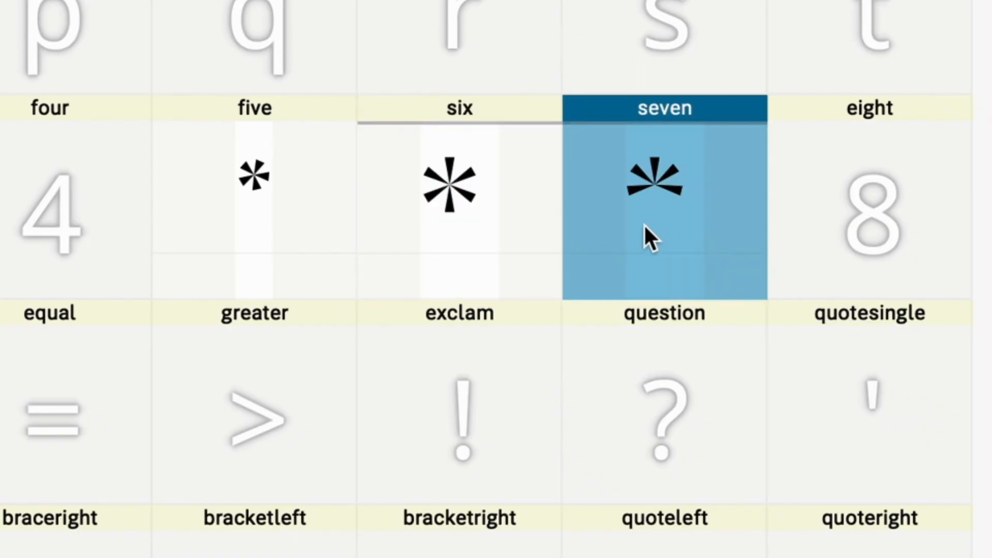
pyautogui.doubleClick(638, 195)
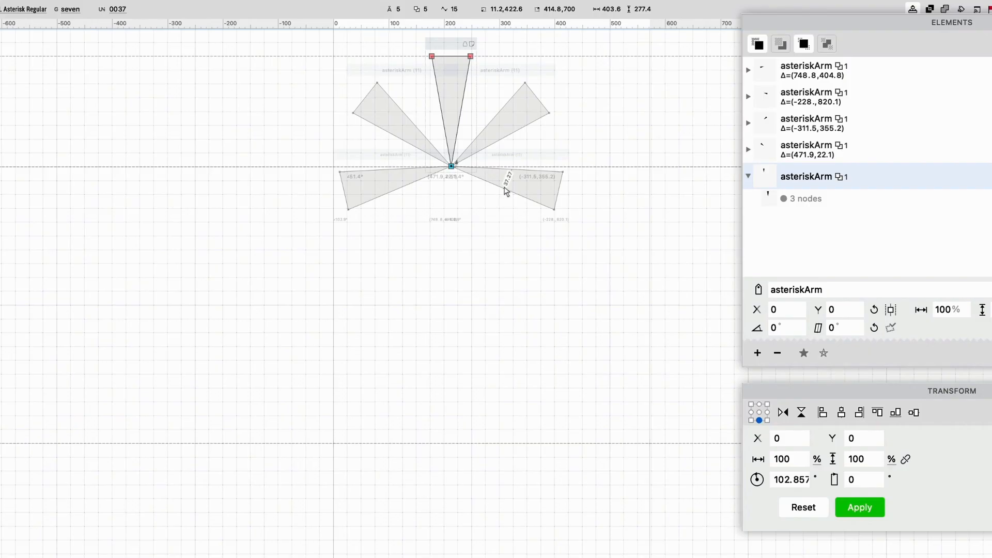
# - Inspect the rotation angles of the two asteriskArms on the right side of the seven glyph
pyautogui.click(506, 191)
pyautogui.click(510, 184)
pyautogui.click(514, 112)
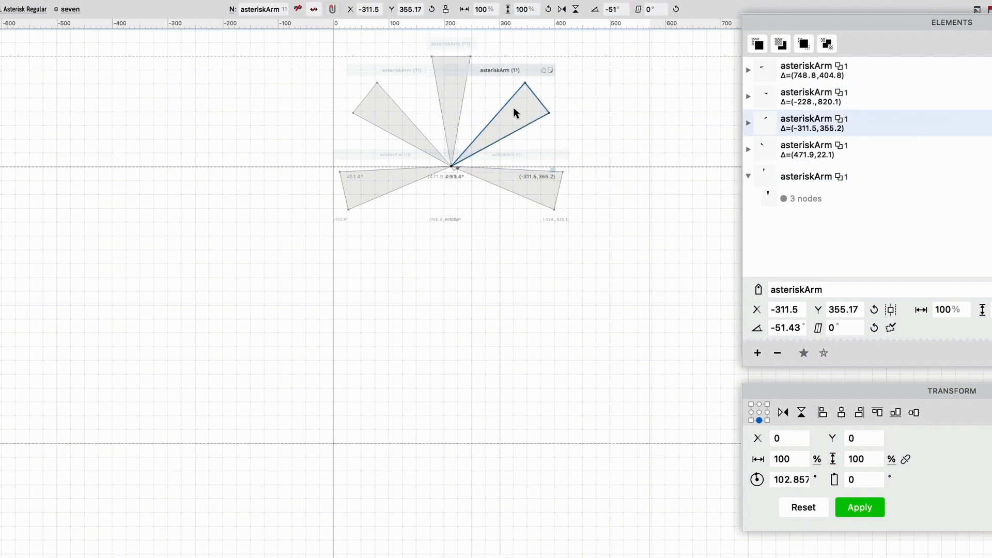
pyautogui.click(527, 184)
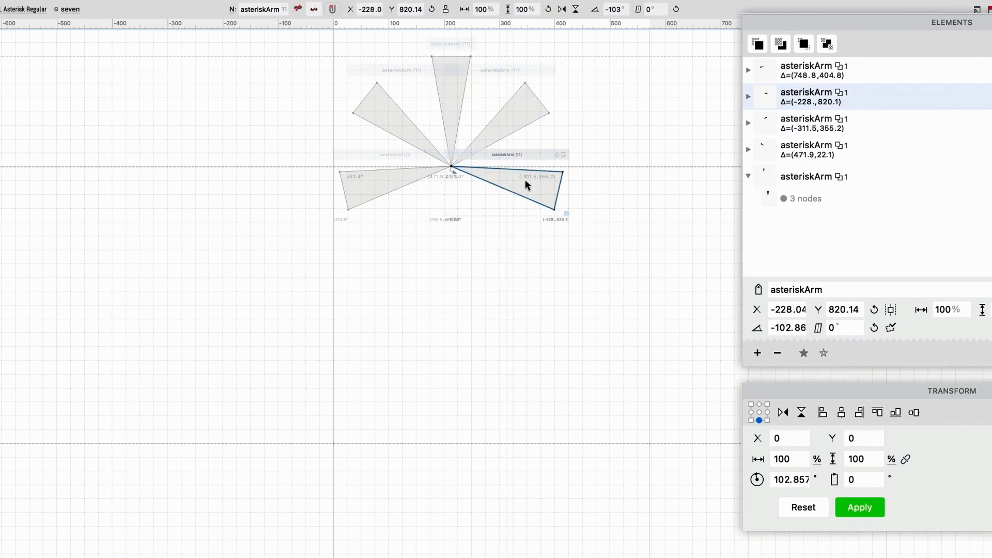
pyautogui.click(524, 117)
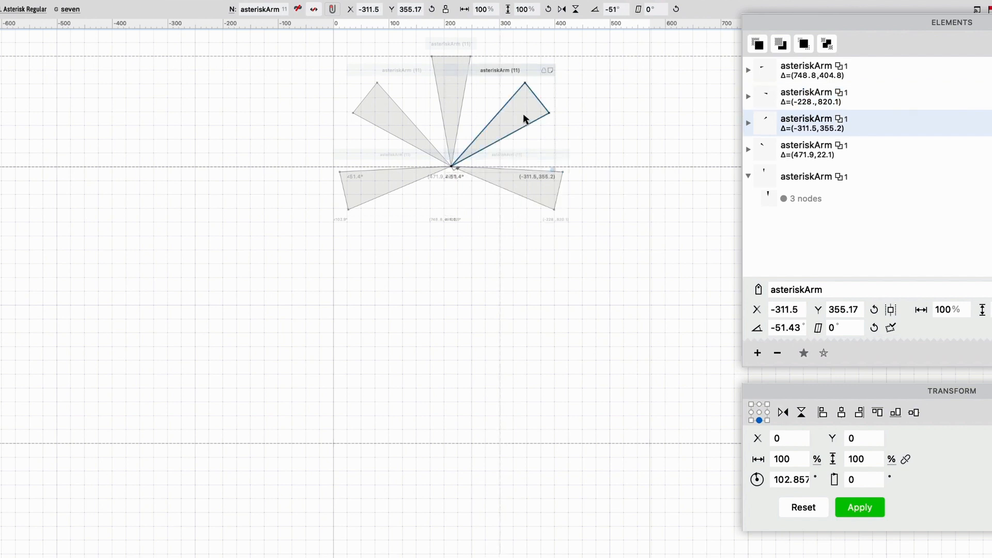
pyautogui.click(596, 146)
# - Add another linked copy of the upright asteriskArm in the seven glyph
pyautogui.click(456, 90)
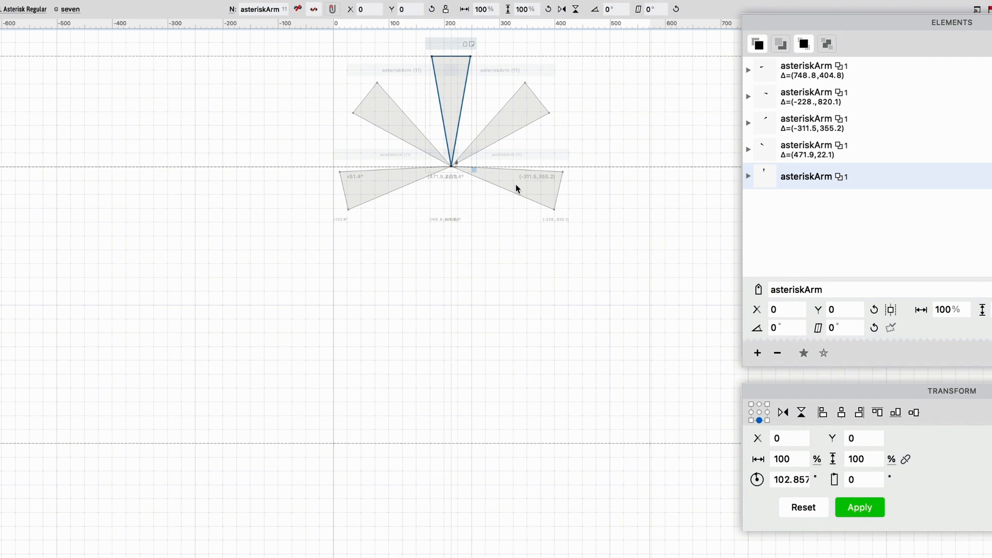
pyautogui.press('Escape')
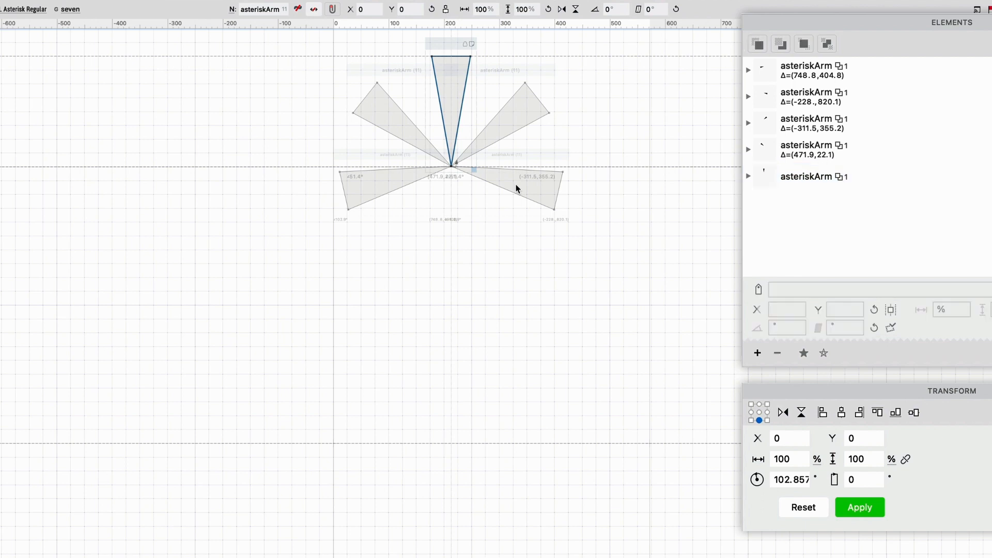
pyautogui.press('Tab')
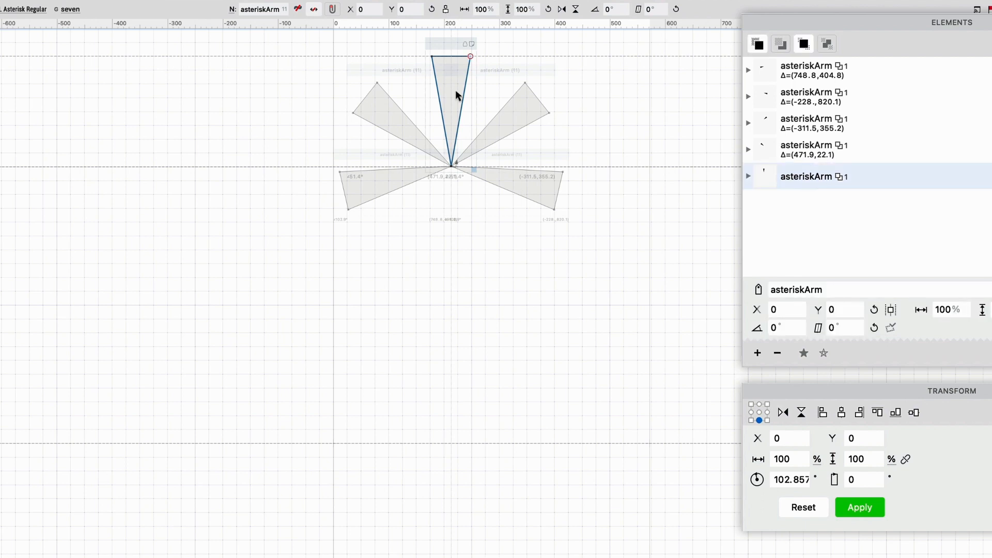
pyautogui.press('super+d')
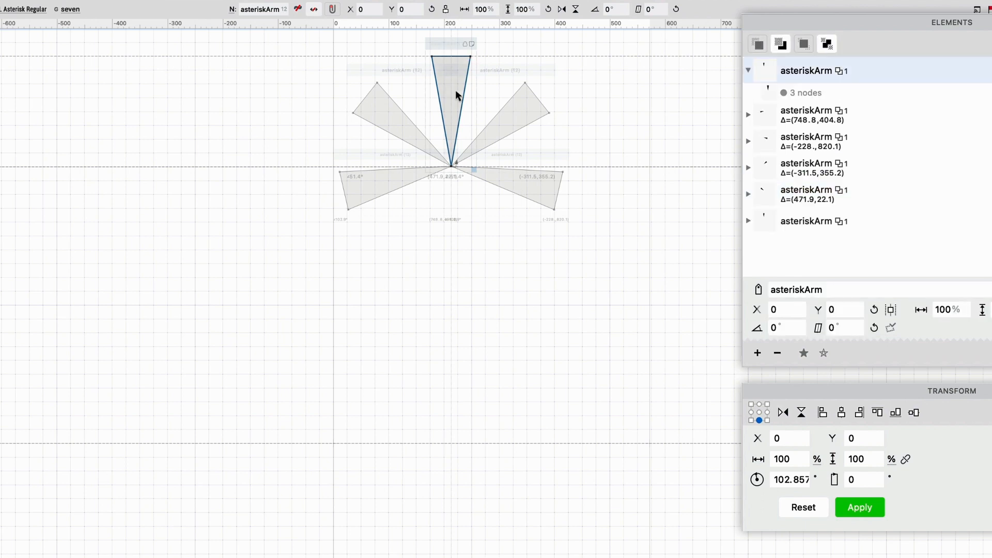
# - Rotate the new asteriskArm by 154.256° about its lower tip
pyautogui.doubleClick(778, 479)
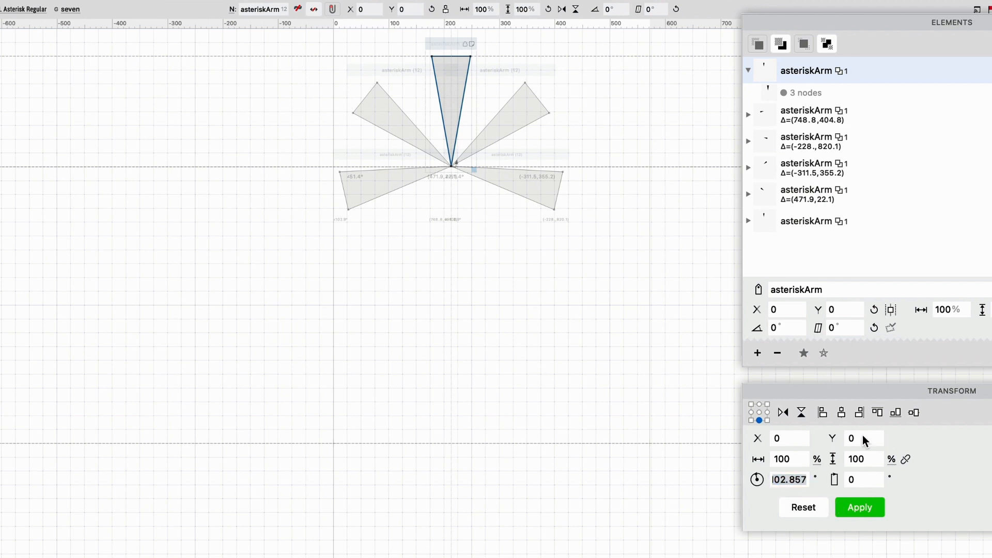
pyautogui.click(788, 480)
pyautogui.doubleClick(787, 482)
pyautogui.write('154')
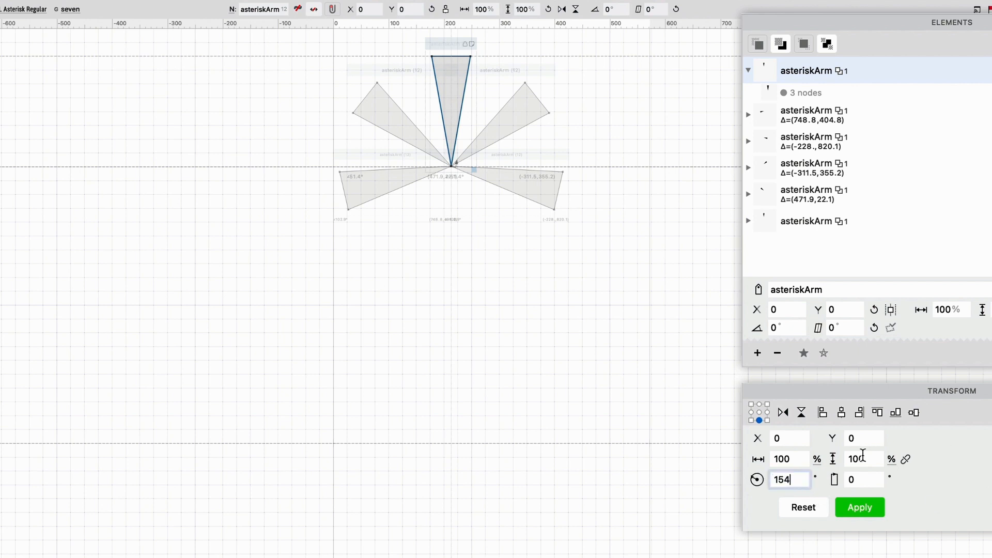
pyautogui.write('.256')
pyautogui.click(864, 512)
pyautogui.click(616, 126)
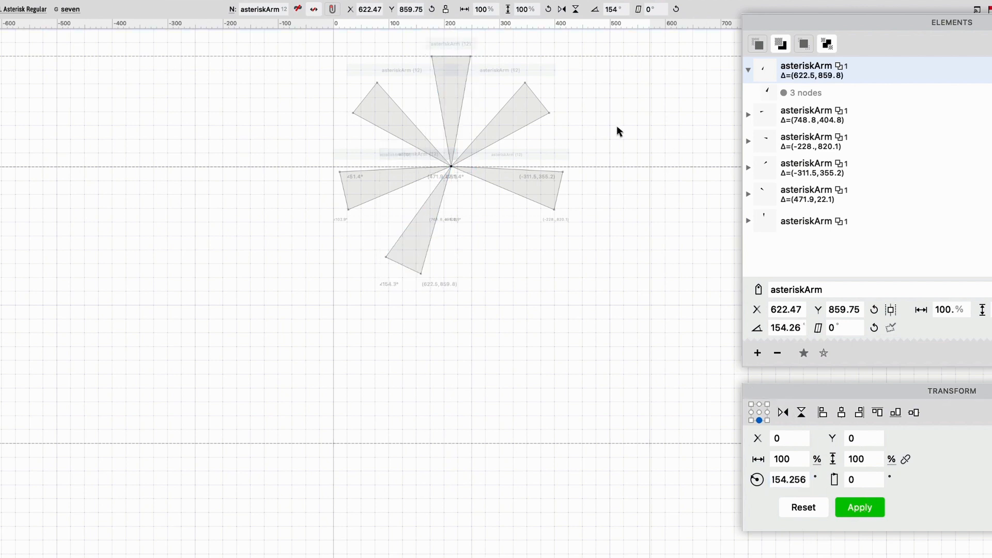
# - Paste another linked asteriskArm and rotate it by -154.256° about its lower tip
pyautogui.press('super+v')
pyautogui.doubleClick(795, 480)
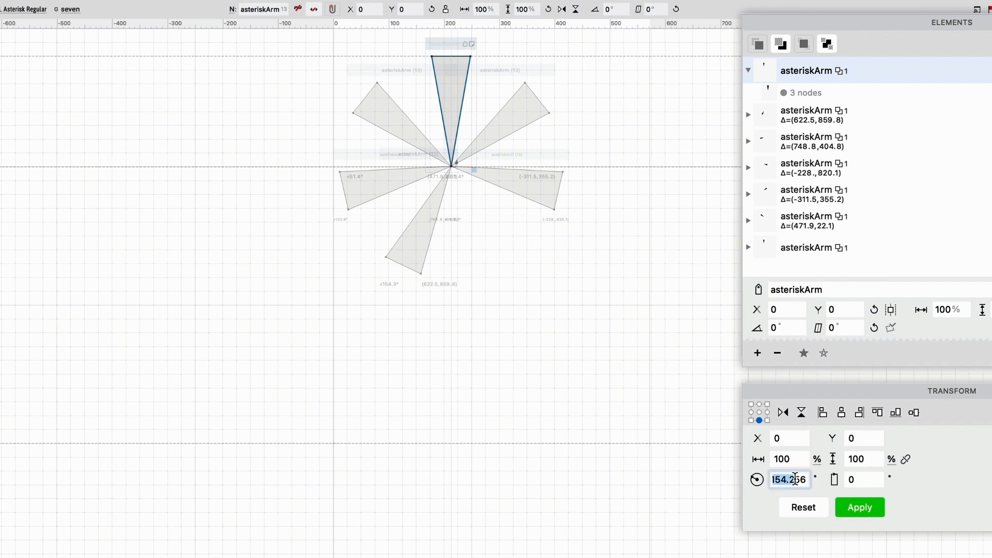
pyautogui.press('Left')
pyautogui.write('-')
pyautogui.click(848, 508)
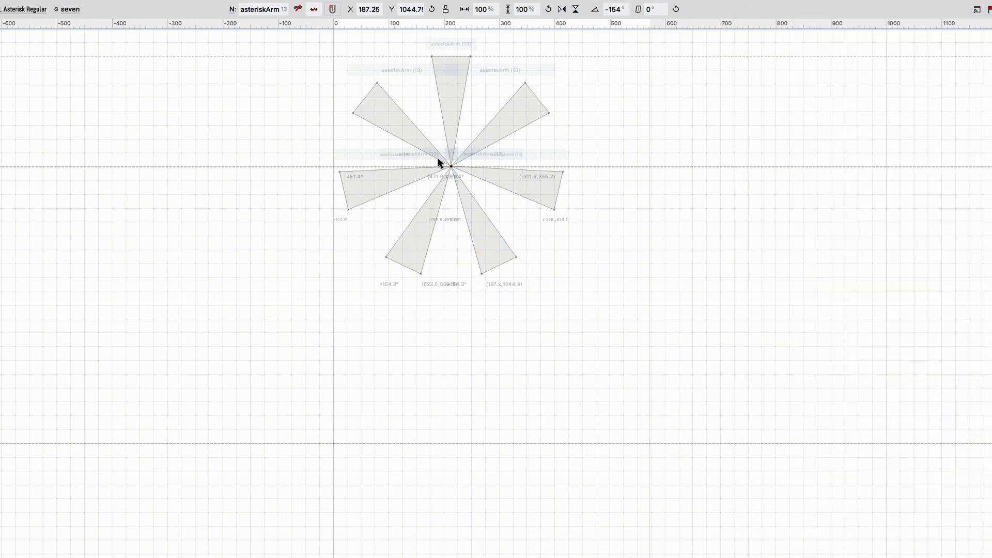
# - Check where the seven arms meet at the centre, save the font and close the seven glyph
pyautogui.scroll(3, 440, 160)
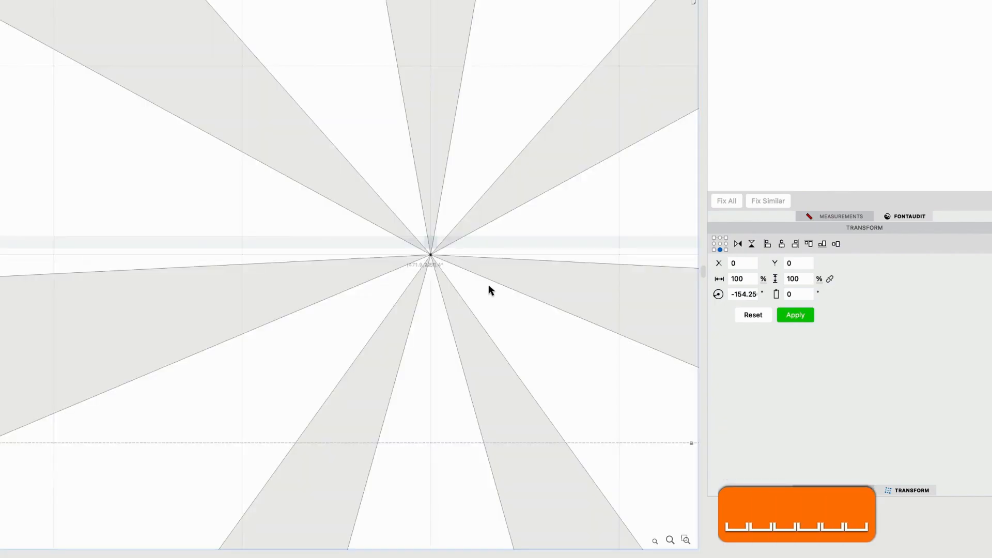
pyautogui.scroll(3, 490, 287)
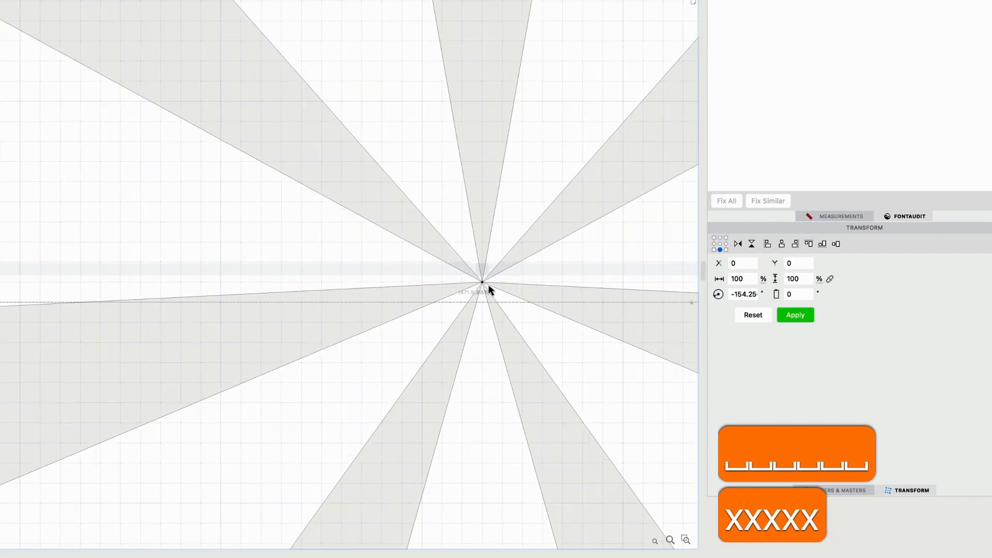
pyautogui.press('super+s')
pyautogui.press('super+w')
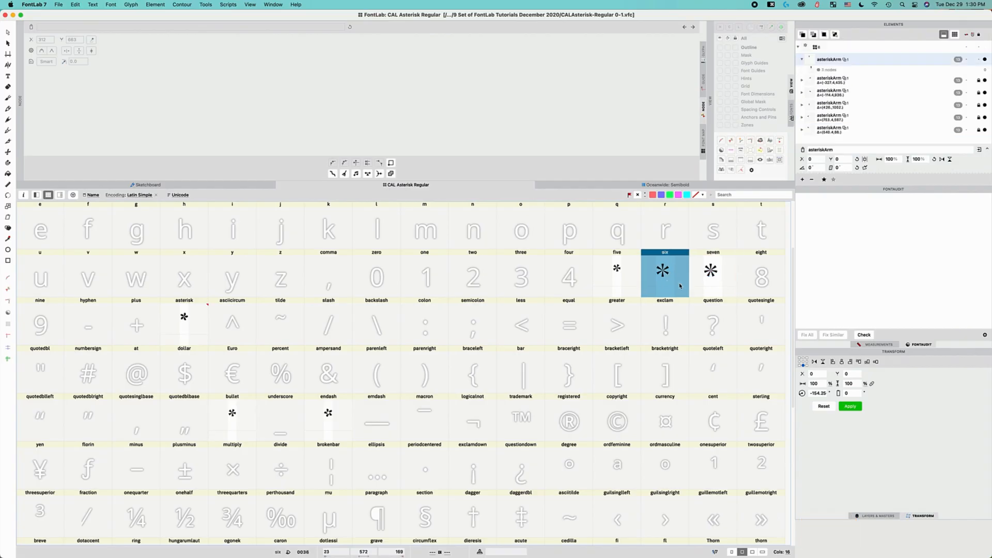
# - Open the six and seven glyphs together for metrics editing
pyautogui.press('Right')
pyautogui.press('Left')
pyautogui.press('Right')
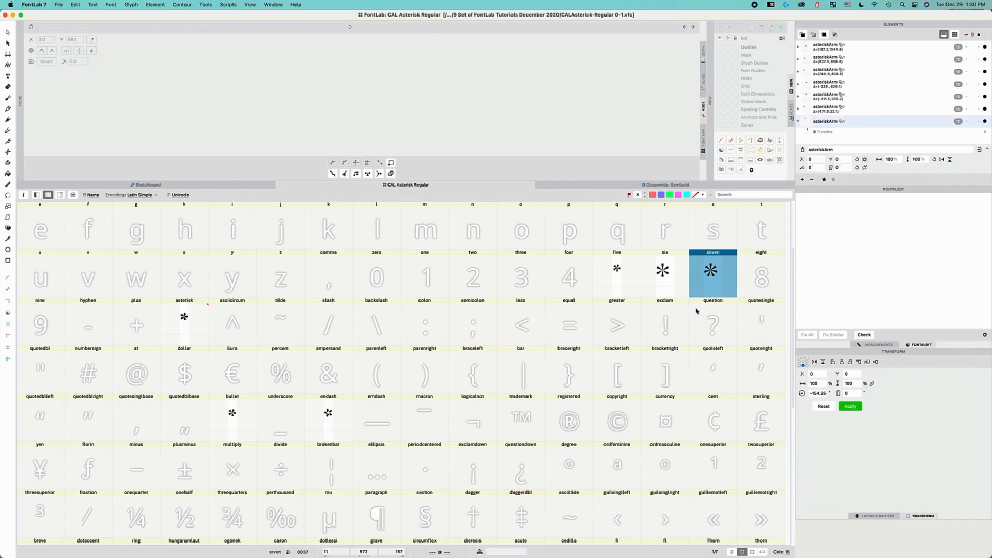
pyautogui.click(681, 266)
pyautogui.keyDown('shift'); pyautogui.click(713, 282); pyautogui.keyUp('shift')
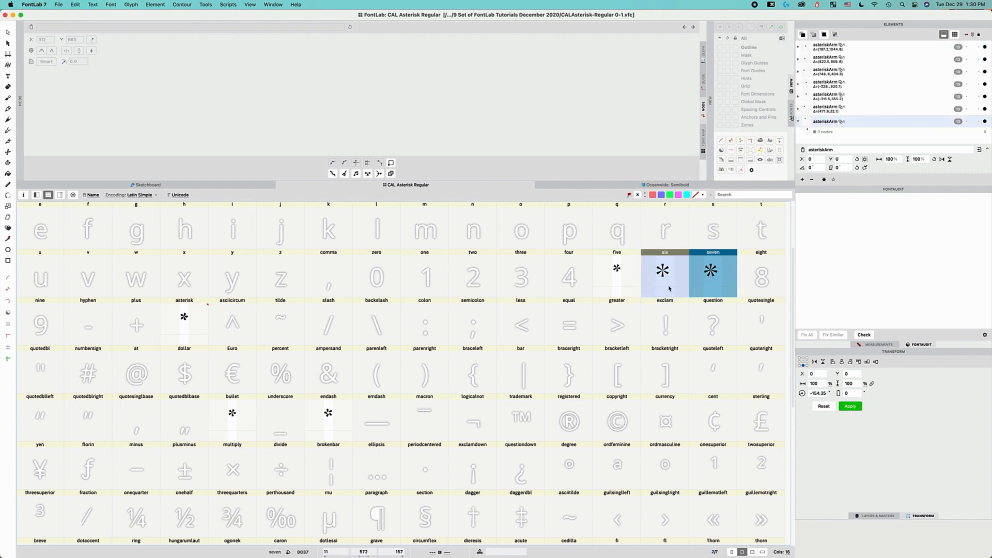
pyautogui.press('alt+shift+super+m')
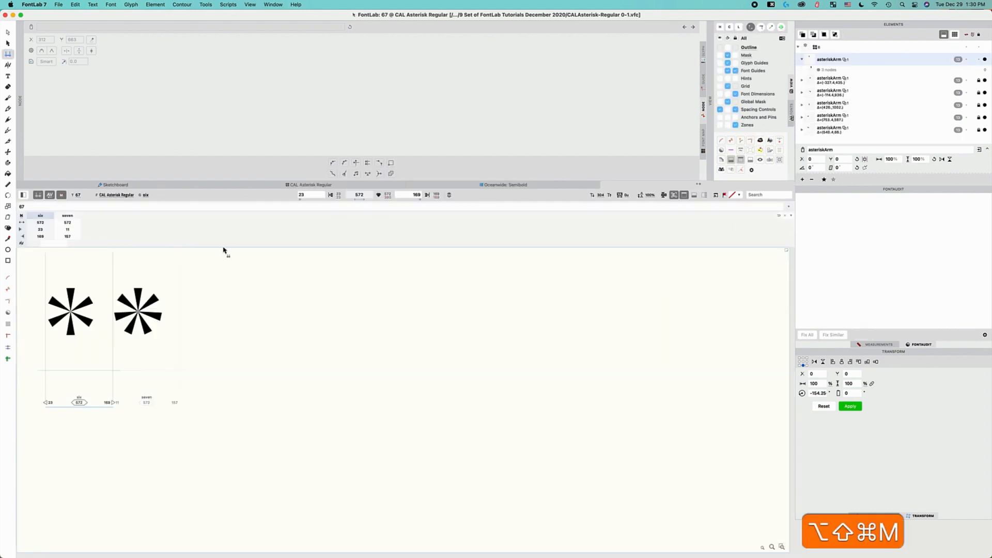
# - Set both the left and right sidebearings of the six glyph to 50
pyautogui.click(35, 230)
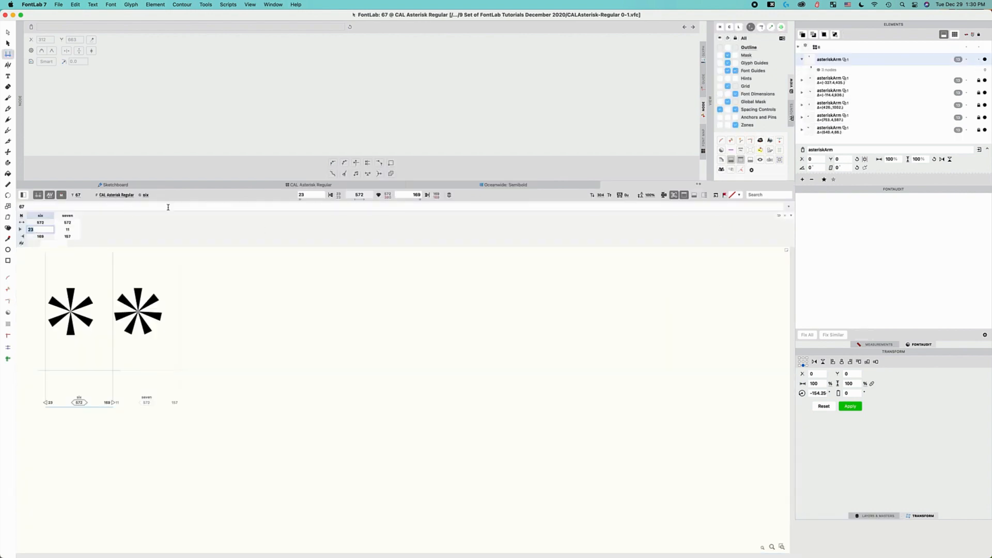
pyautogui.write('=')
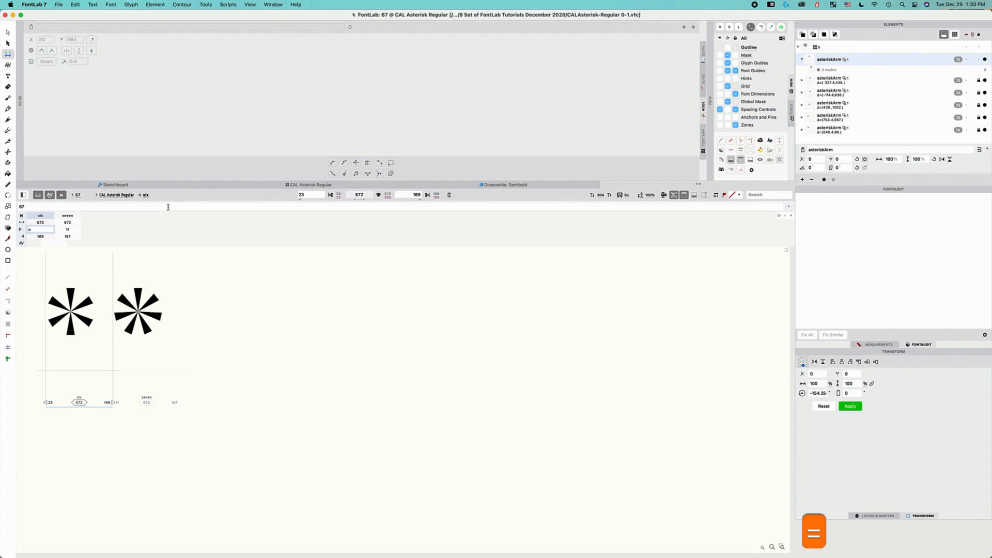
pyautogui.press('BackSpace')
pyautogui.write('50')
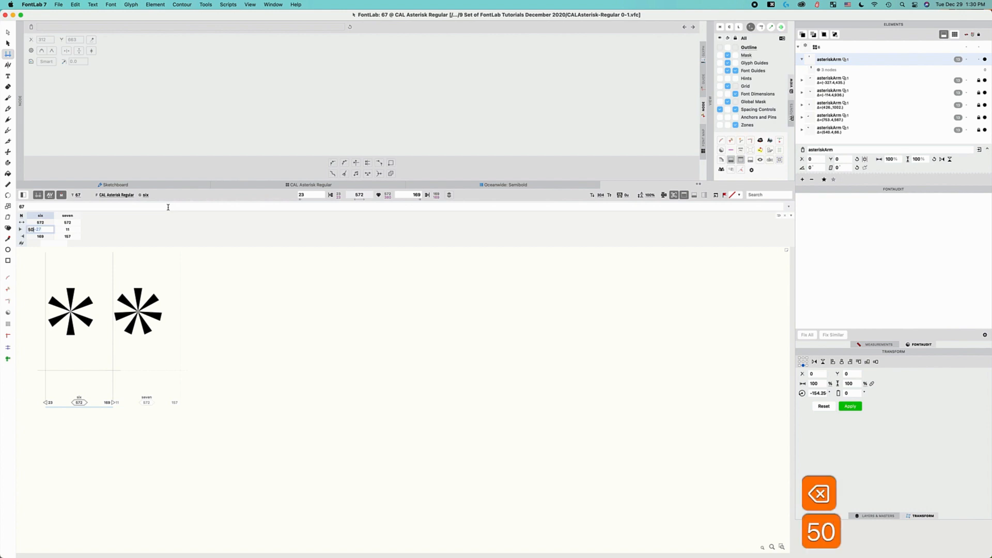
pyautogui.press('Down')
pyautogui.write('50')
pyautogui.press('Right')
# - Set both sidebearings of the seven glyph to 50 and save the font, returning to the glyph overview
pyautogui.press('Tab')
pyautogui.write('5')
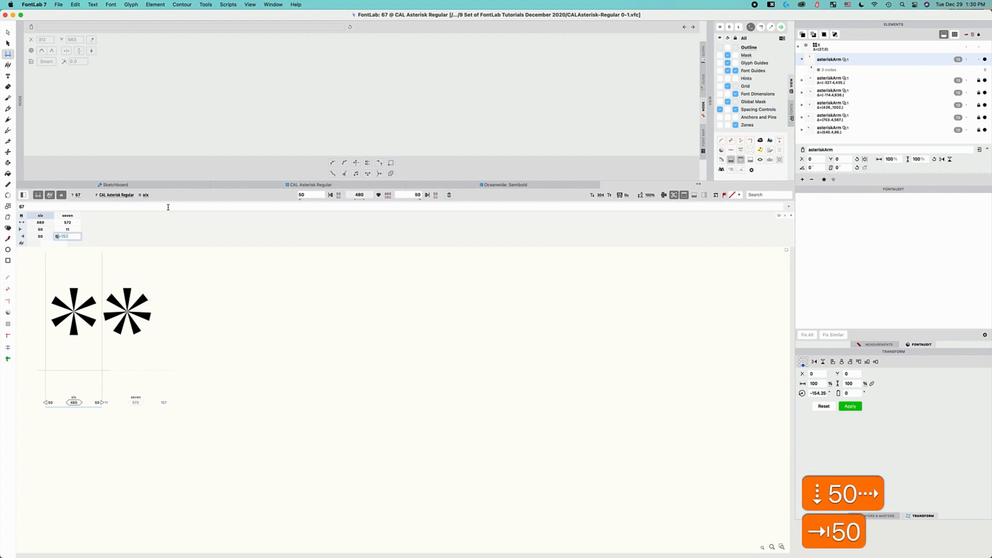
pyautogui.write('0')
pyautogui.press('Up')
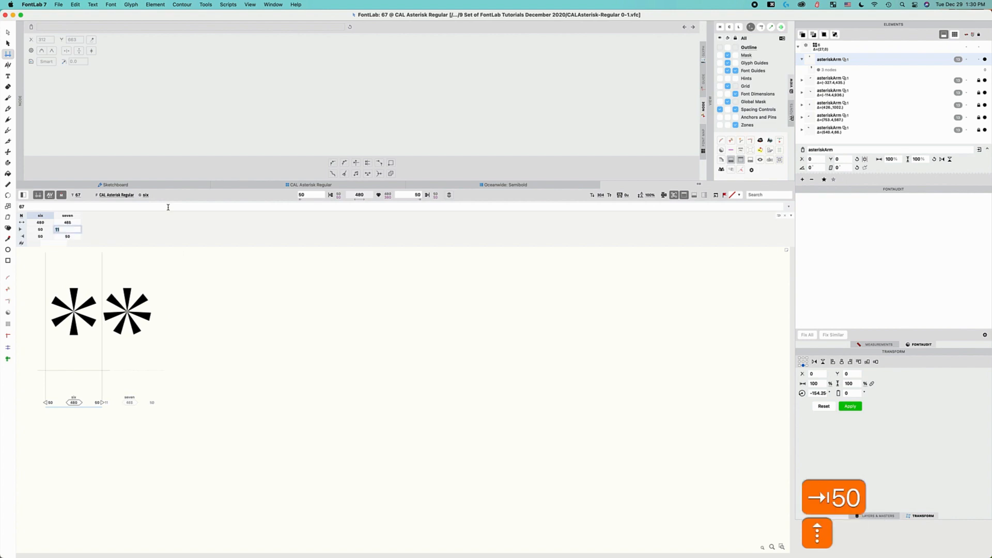
pyautogui.write('50')
pyautogui.press('Return')
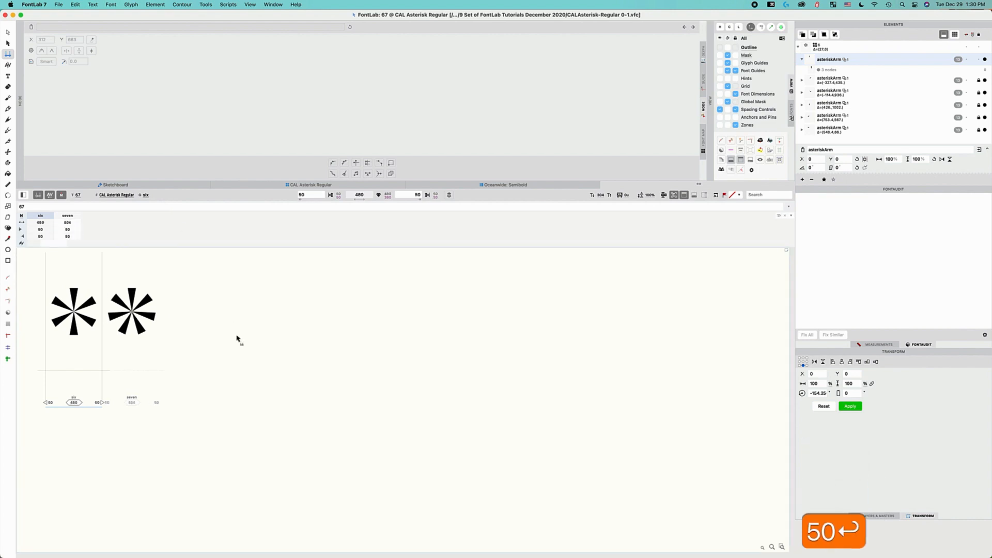
pyautogui.press('super+s')
pyautogui.press('super+w')
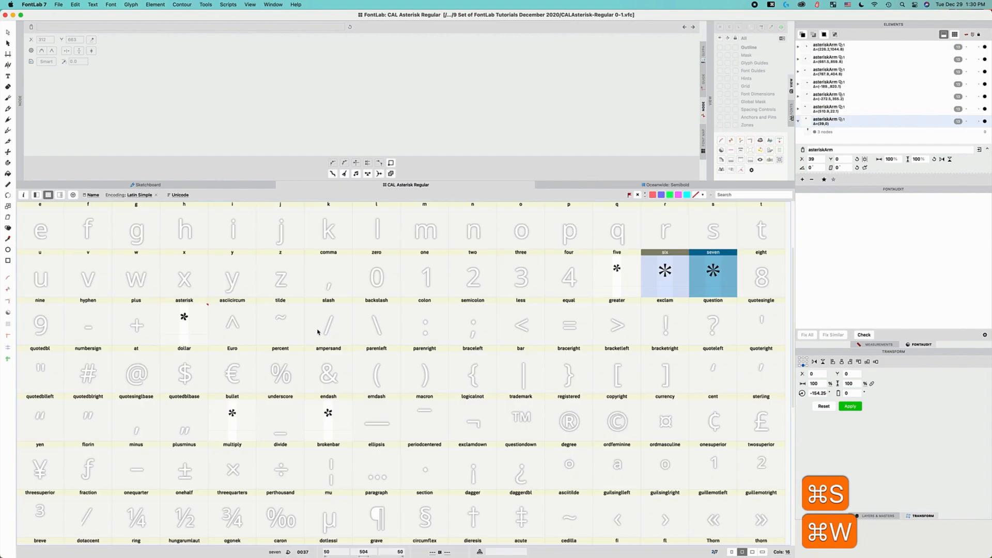
# - Copy the upright asteriskArm from the six glyph and close that glyph
pyautogui.click(777, 286)
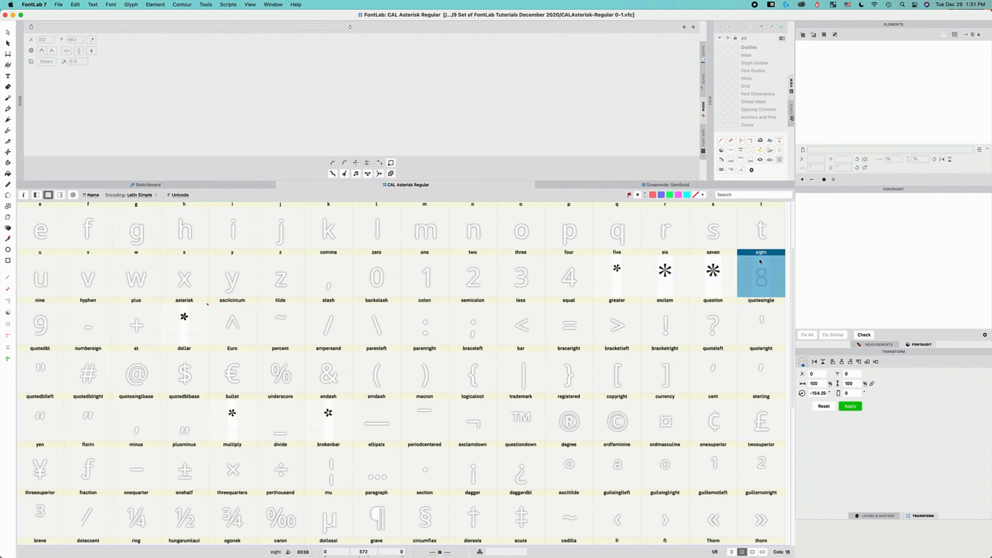
pyautogui.doubleClick(665, 274)
pyautogui.press('x')
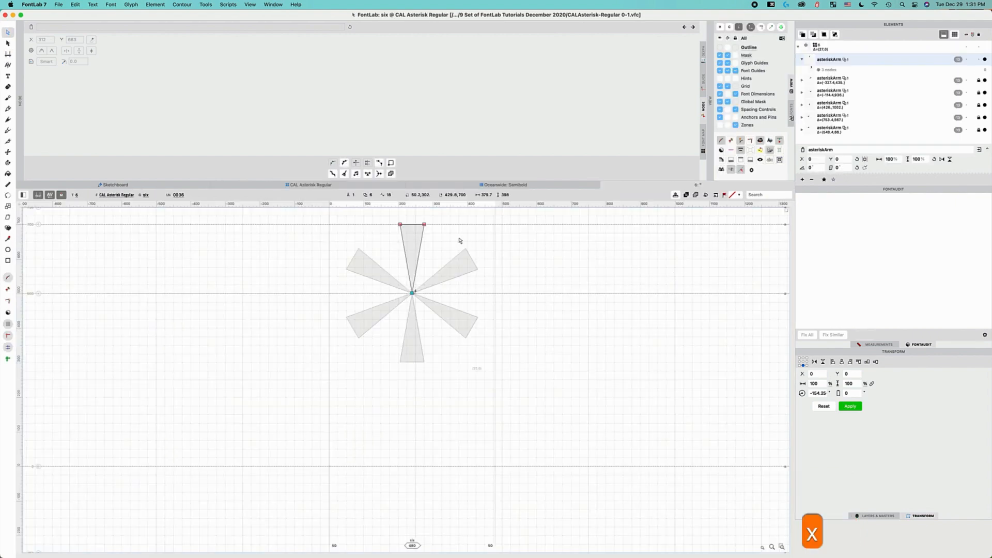
pyautogui.press('v')
pyautogui.click(432, 239)
pyautogui.press('super+c')
pyautogui.press('super+w')
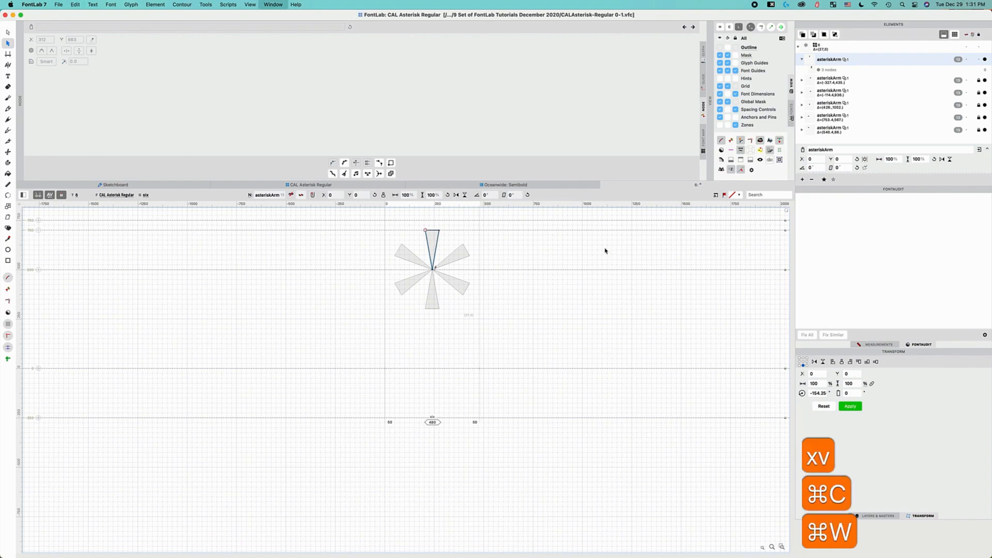
# - Paste the copied asteriskArm into the eight glyph as a linked element
pyautogui.doubleClick(743, 276)
pyautogui.press('shift+super+v')
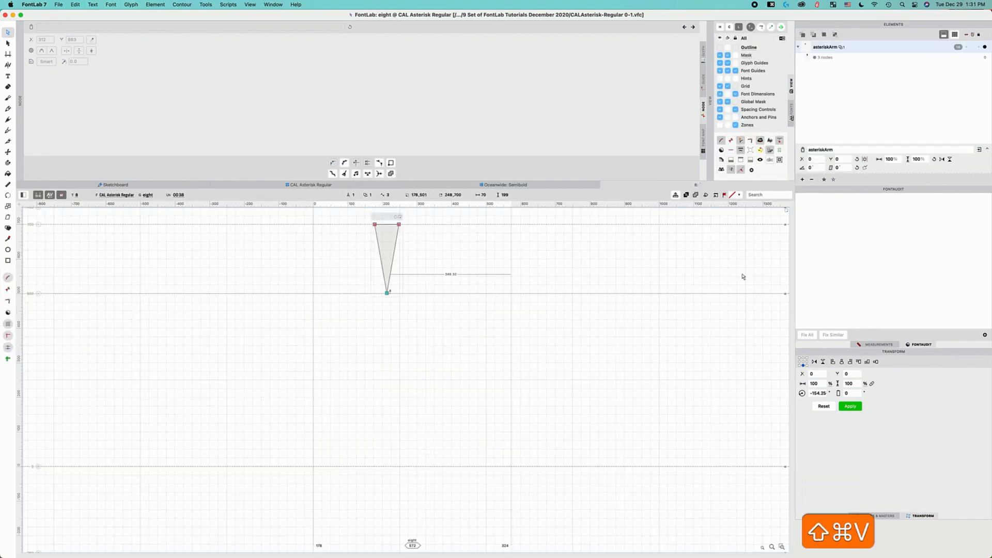
pyautogui.press('v')
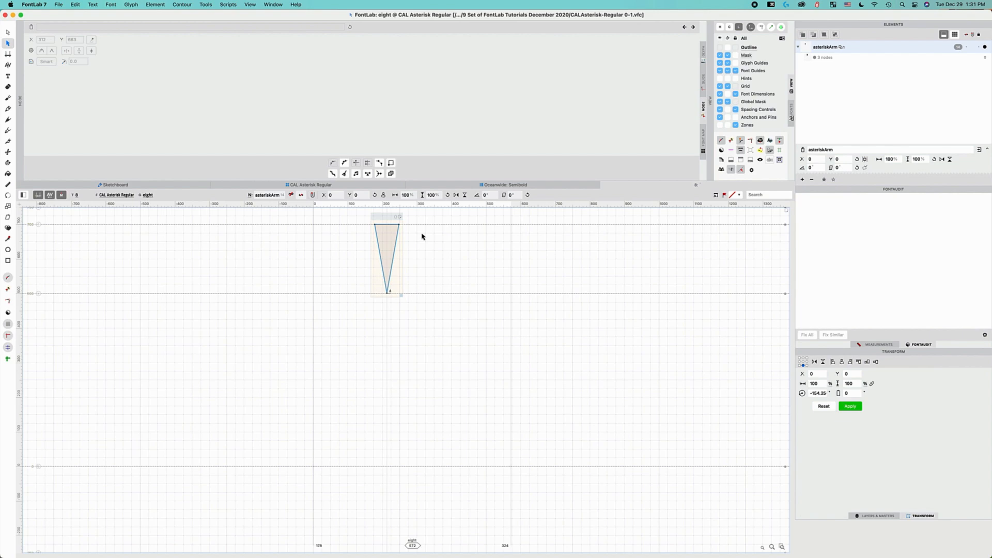
# - Paste a linked copy of the upright asteriskArm in the eight glyph and rotate it by -45 degrees
pyautogui.press('v')
pyautogui.press('super+c')
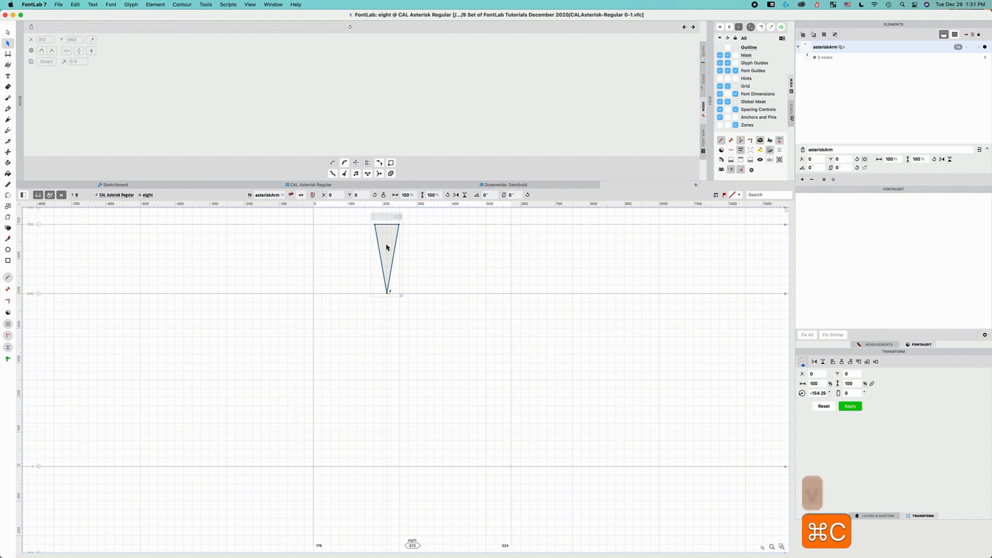
pyautogui.press('shift+super+v')
pyautogui.click(816, 393)
pyautogui.press('super+a')
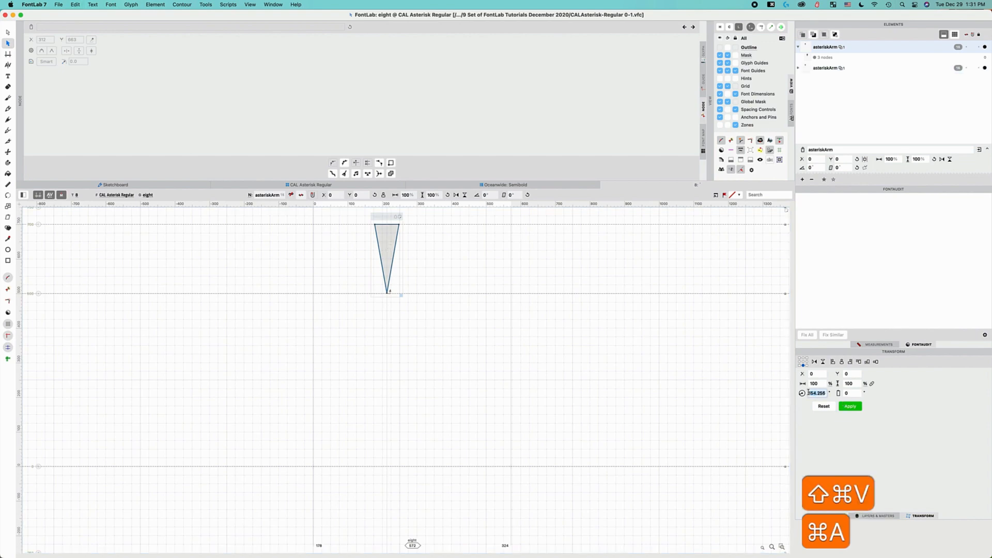
pyautogui.write('-45')
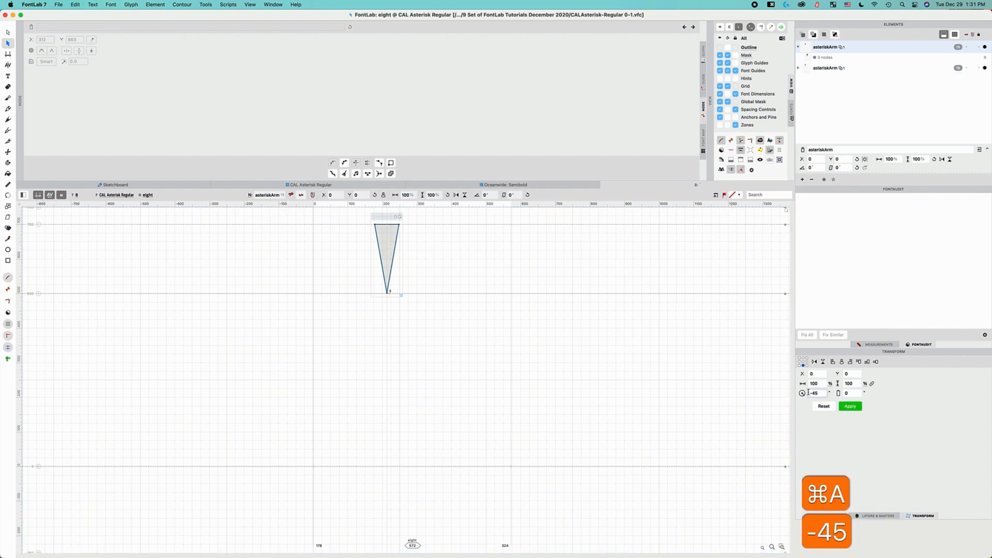
pyautogui.click(850, 407)
pyautogui.click(586, 304)
# - Paste another linked asteriskArm and rotate it by 45 degrees
pyautogui.press('shift+super+v')
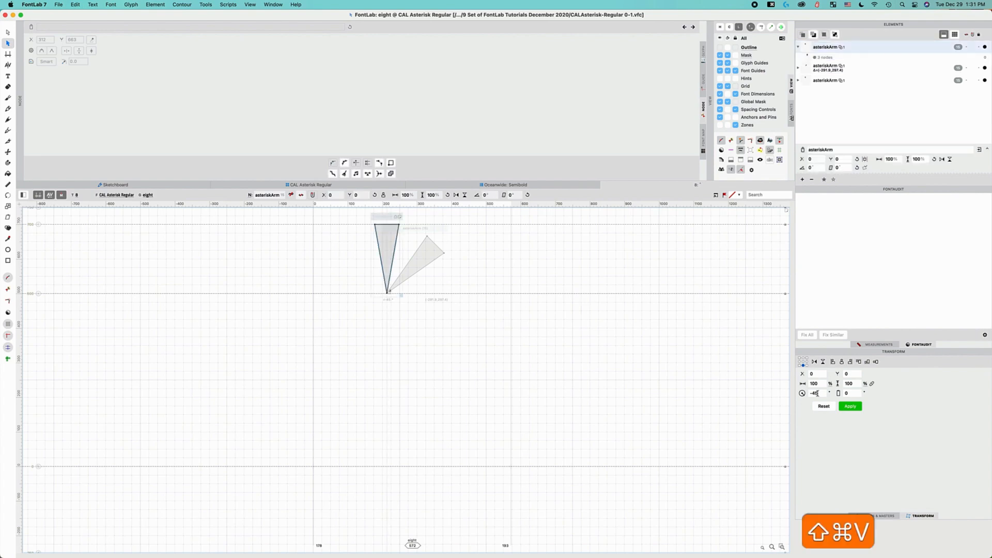
pyautogui.press('BackSpace')
pyautogui.click(850, 406)
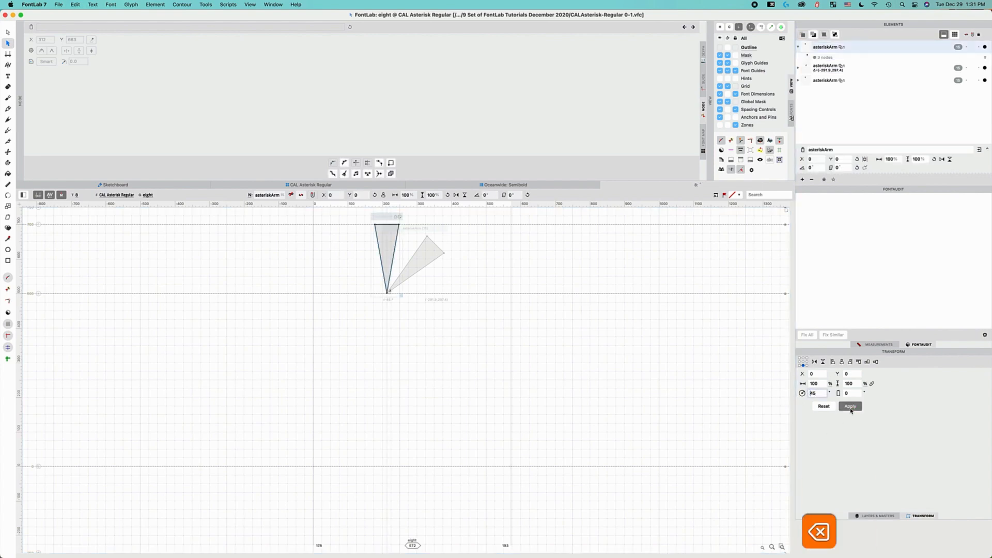
pyautogui.click(457, 278)
# - Add a further linked asteriskArm rotated by 90 degrees
pyautogui.press('v')
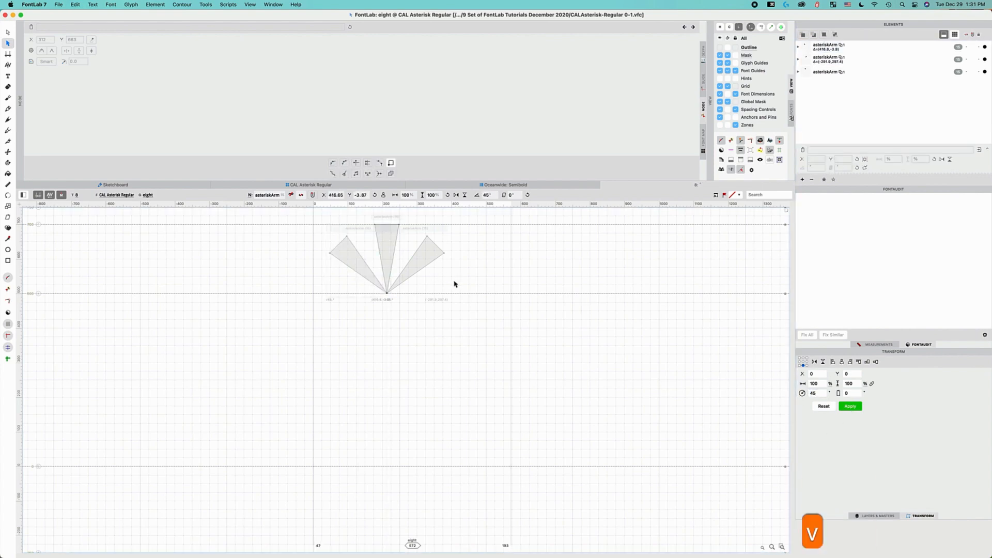
pyautogui.press('shift+super+v')
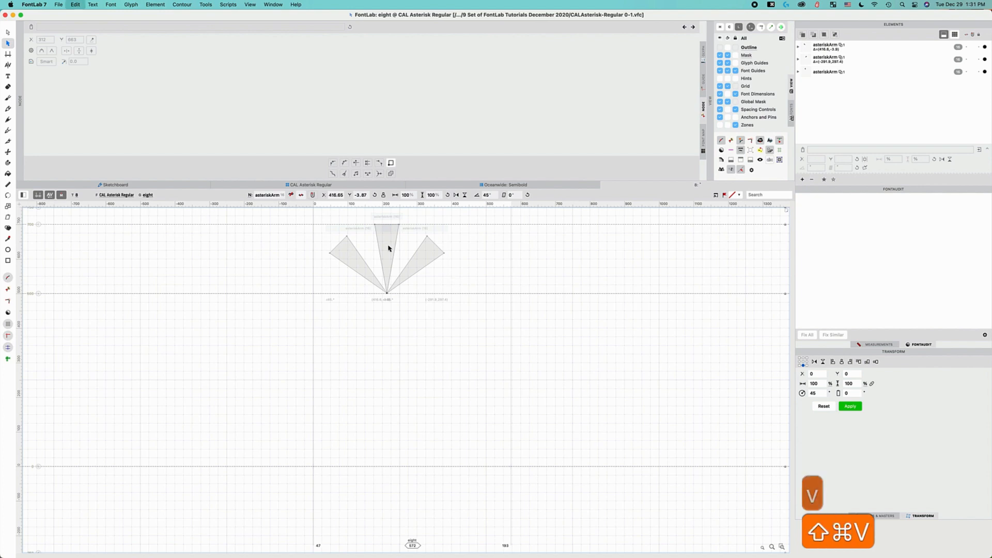
pyautogui.doubleClick(814, 393)
pyautogui.write('90')
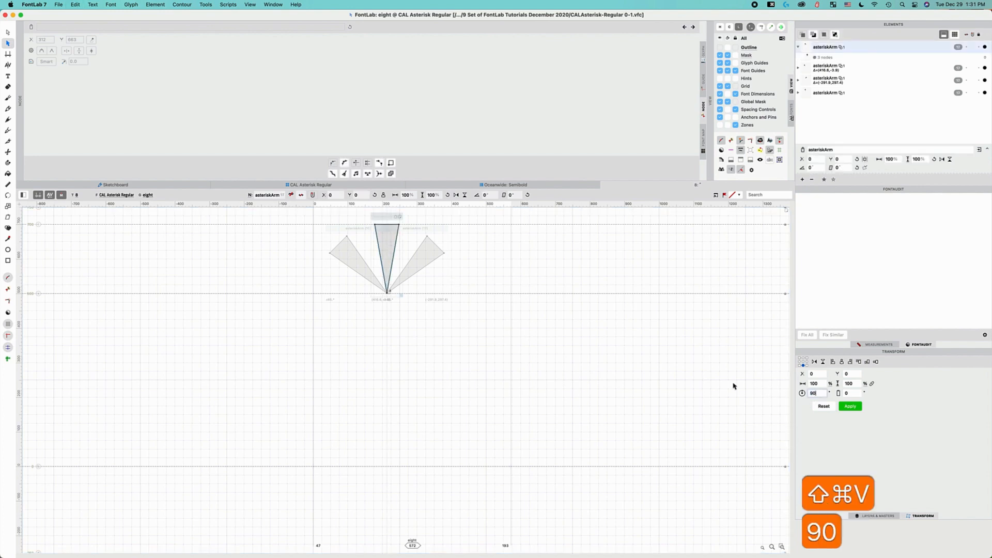
pyautogui.click(860, 407)
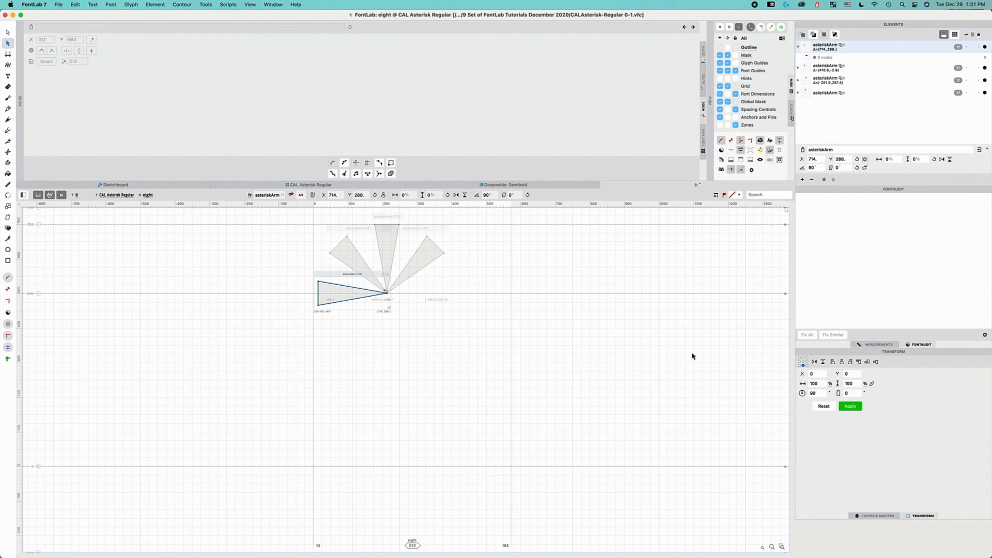
# - Paste a linked asteriskArm and rotate it by -90 degrees to lie opposite the horizontal arm
pyautogui.press('shift+super+v')
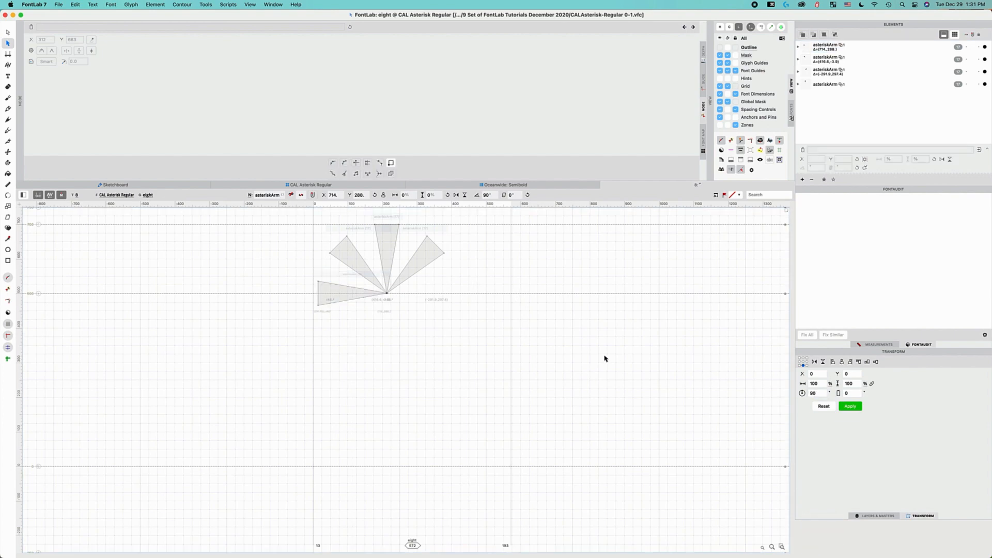
pyautogui.click(818, 393)
pyautogui.press('Left')
pyautogui.press('Left')
pyautogui.press('Left')
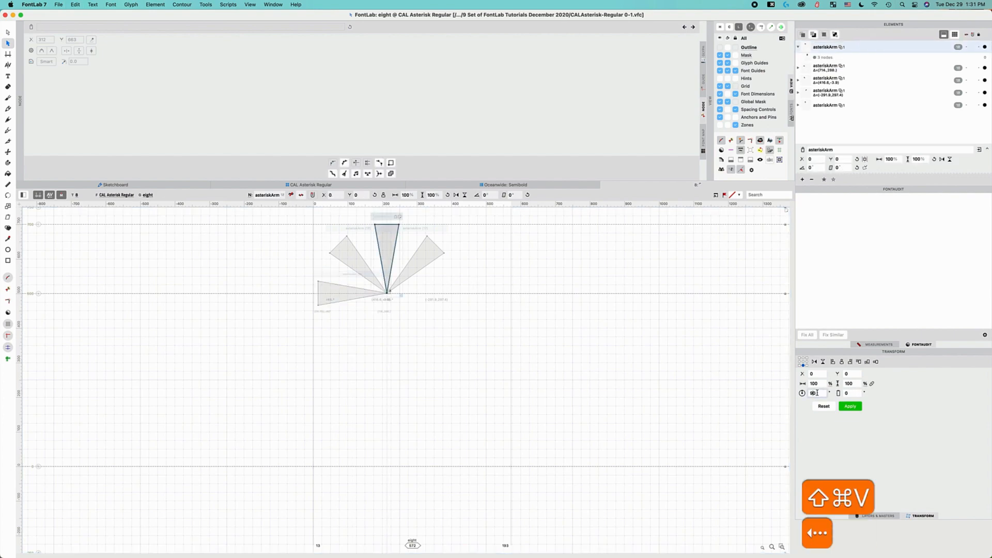
pyautogui.write('-')
pyautogui.press('Return')
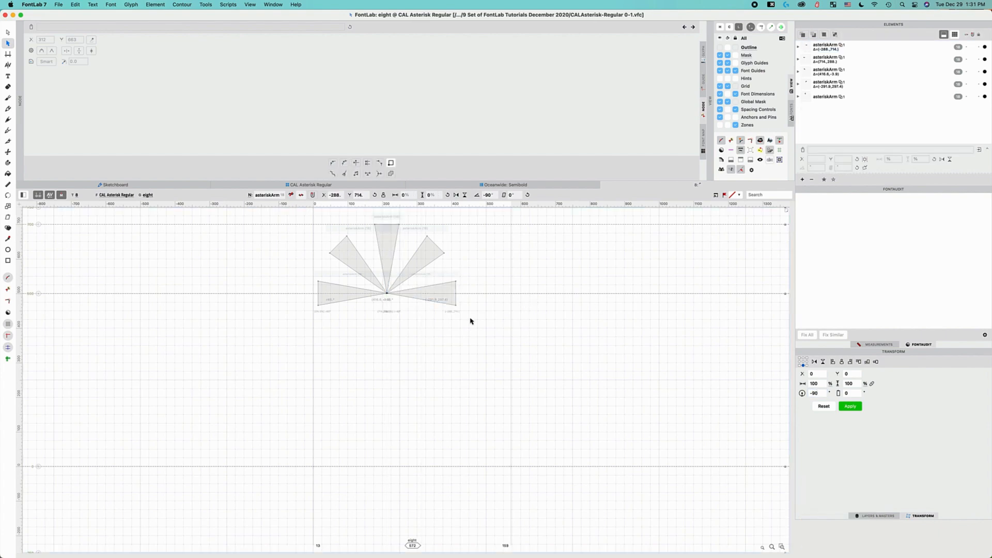
# - Paste a linked asteriskArm and rotate it by -135 degrees to form a lower diagonal arm
pyautogui.press('shift+super+v')
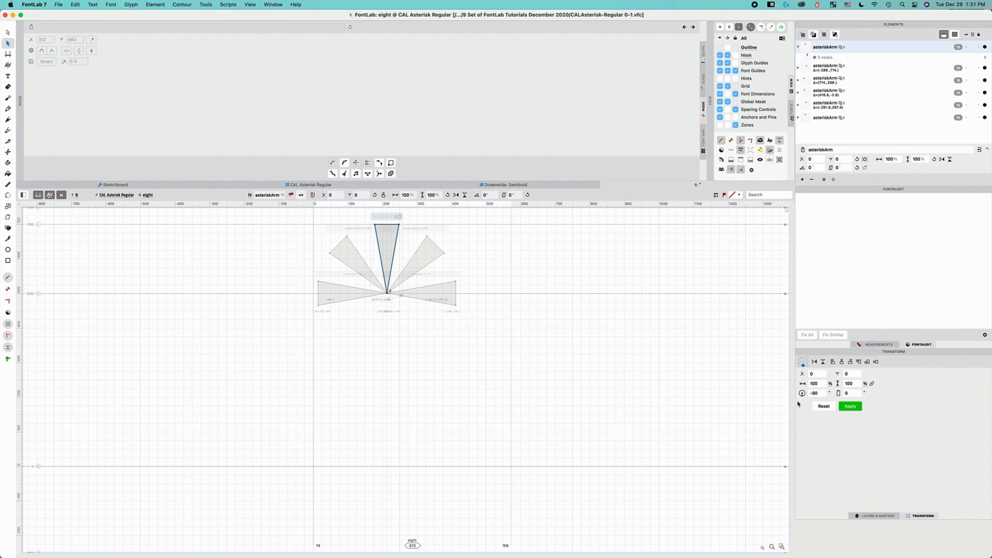
pyautogui.doubleClick(814, 392)
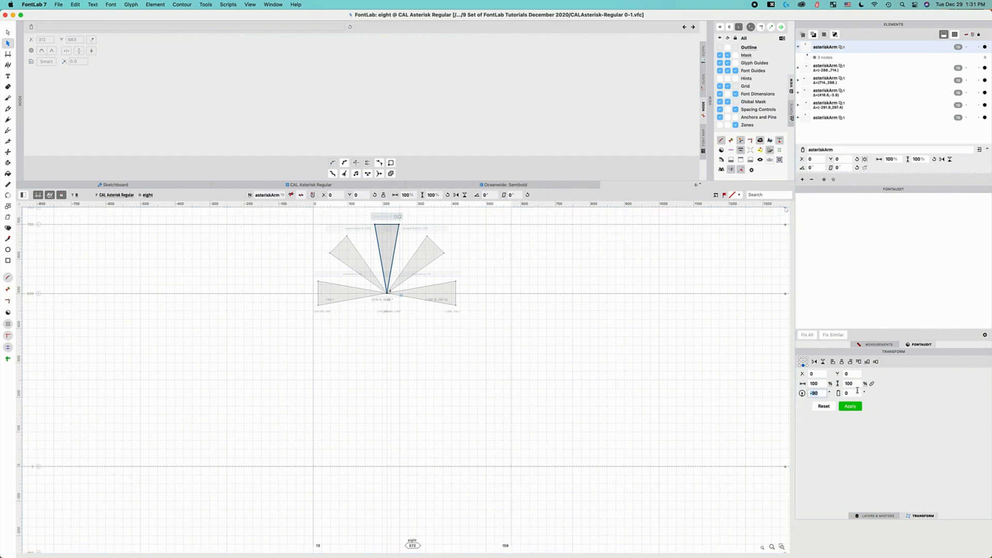
pyautogui.press('Right')
pyautogui.press('BackSpace')
pyautogui.press('BackSpace')
pyautogui.write('135')
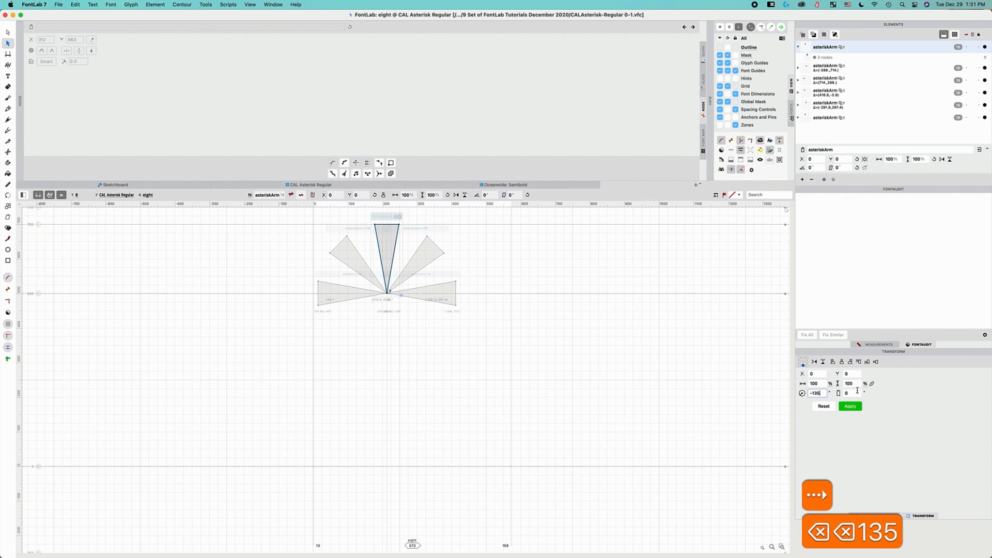
pyautogui.click(850, 406)
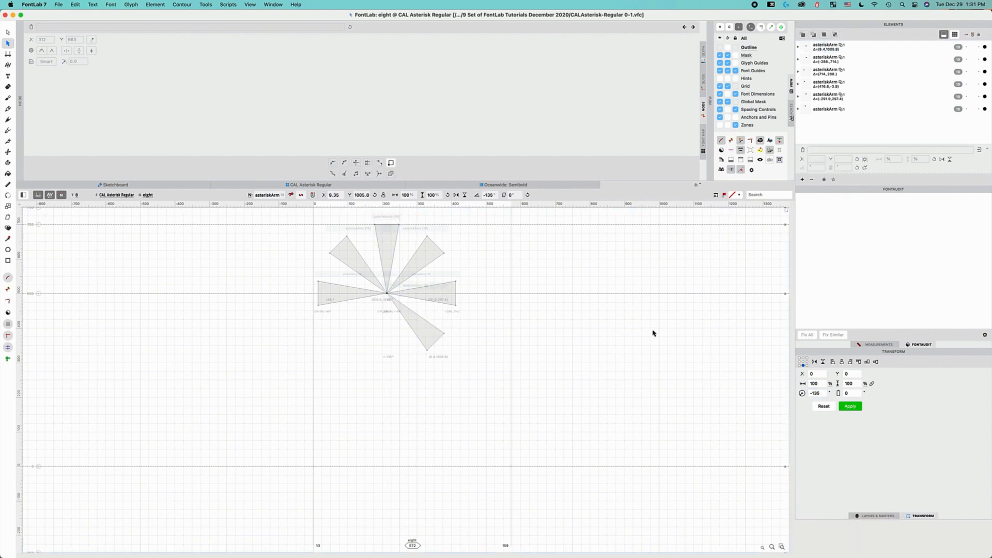
# - Paste a linked asteriskArm and rotate it by 135 degrees to form the other lower diagonal arm
pyautogui.press('shift+super+v')
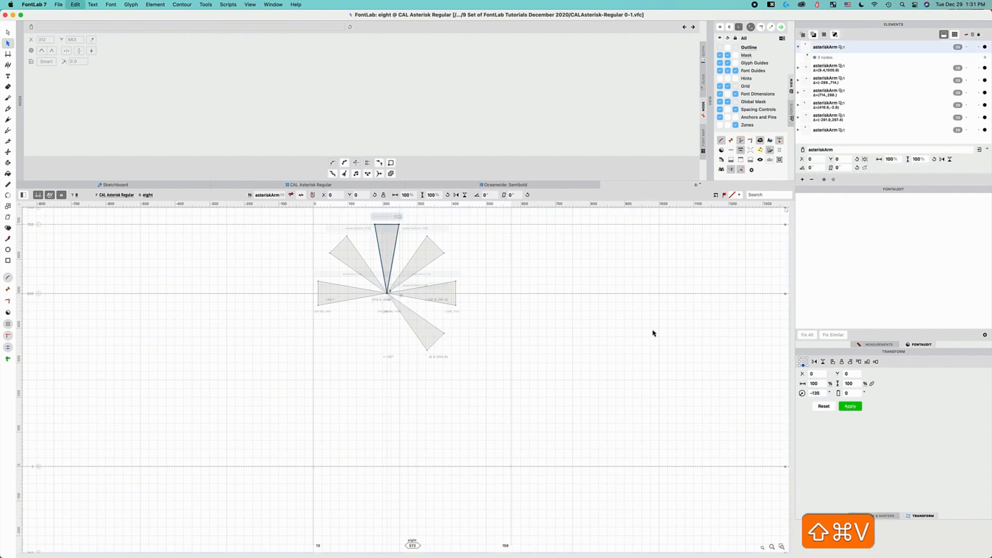
pyautogui.click(811, 393)
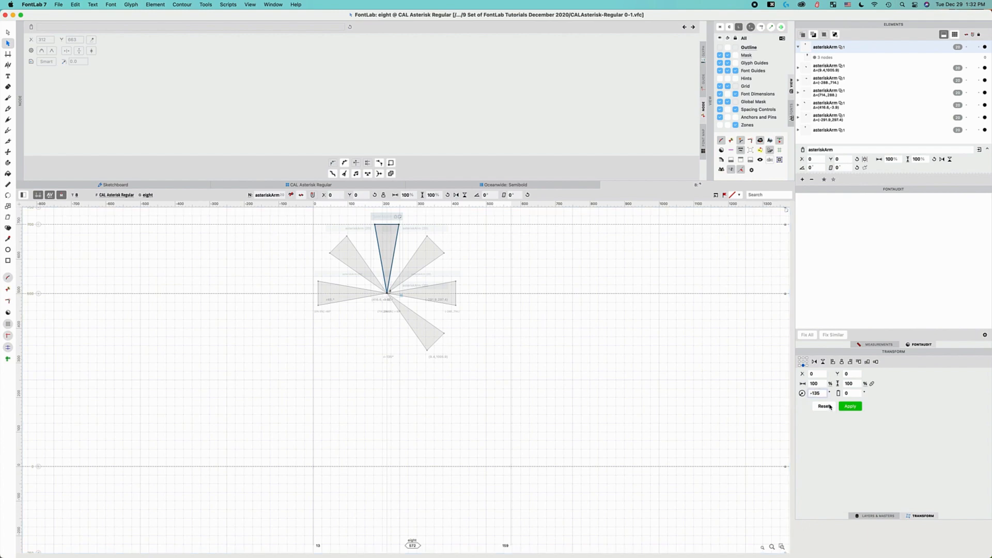
pyautogui.press('Delete')
pyautogui.press('Return')
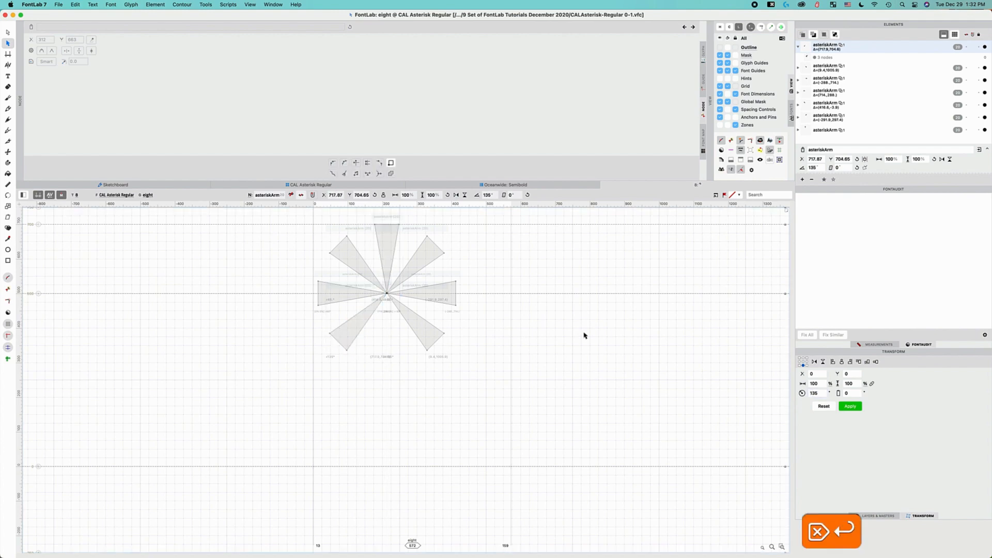
# - Paste the last linked asteriskArm and rotate it by 180 degrees so it points straight down
pyautogui.press('shift+super+v')
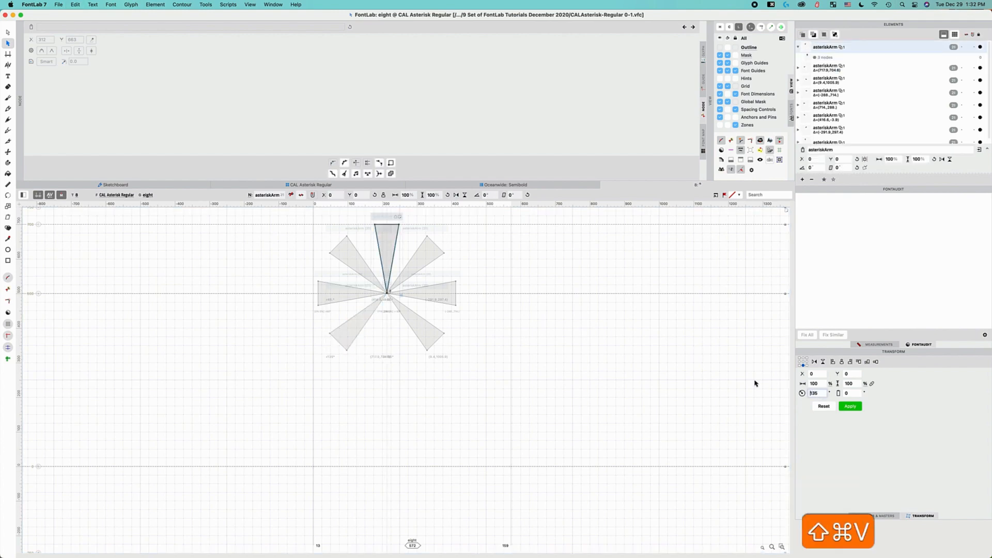
pyautogui.press('super+a')
pyautogui.write('180')
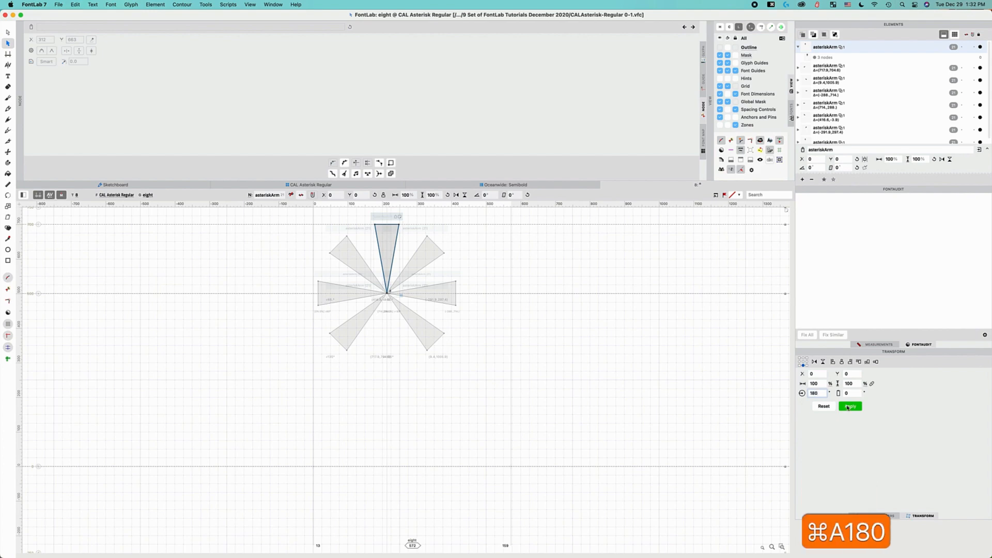
pyautogui.click(847, 408)
pyautogui.press('v')
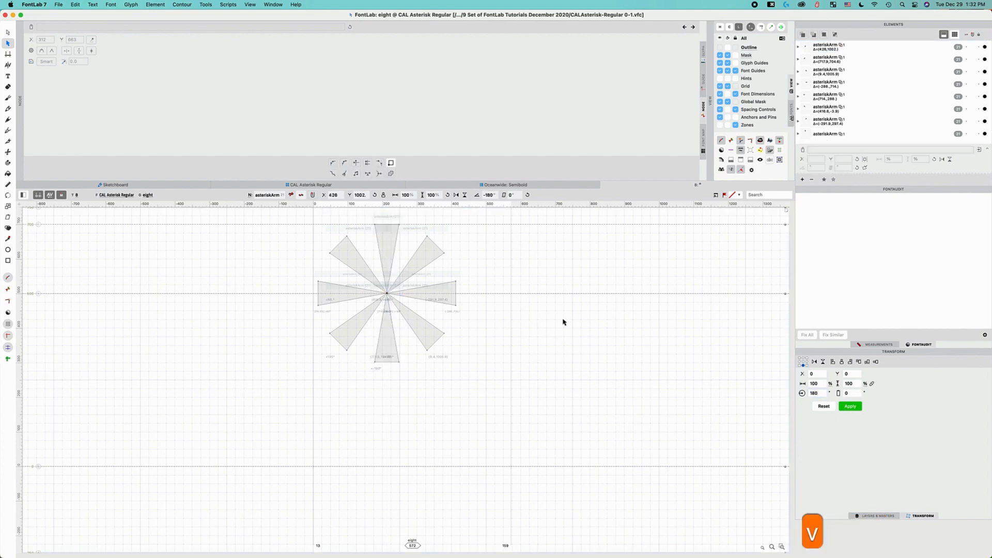
# - Examine closely how the tips of the eight arms meet at the asterisk's center
pyautogui.press('z')
pyautogui.press('z')
pyautogui.press('z')
pyautogui.press('z')
pyautogui.press('z')
pyautogui.press('z')
pyautogui.press('z')
pyautogui.press('z')
pyautogui.press('z')
pyautogui.press('z')
pyautogui.press('z')
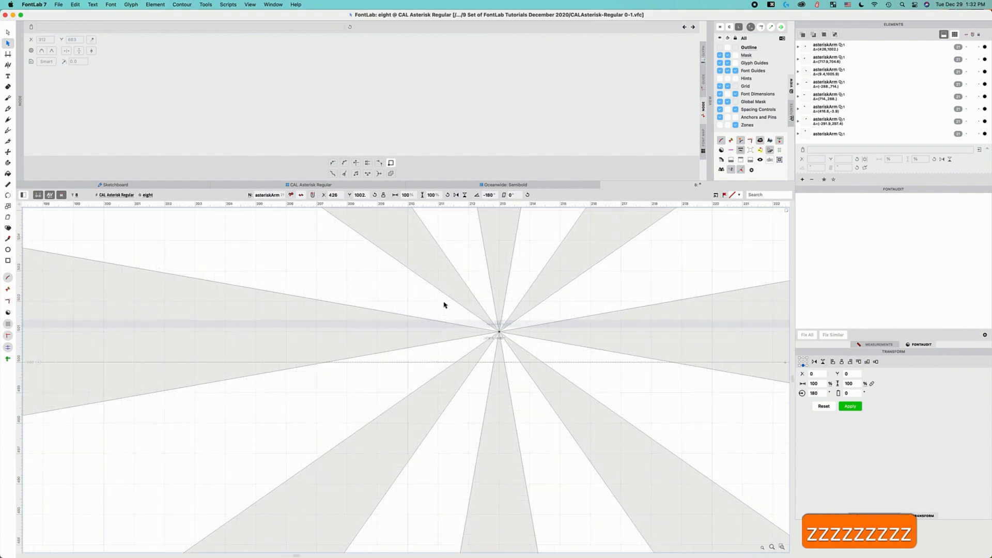
pyautogui.press('x')
pyautogui.press('x')
pyautogui.press('x')
pyautogui.press('x')
pyautogui.press('x')
pyautogui.press('x')
pyautogui.press('x')
pyautogui.press('x')
pyautogui.press('x')
pyautogui.press('x')
pyautogui.press('x')
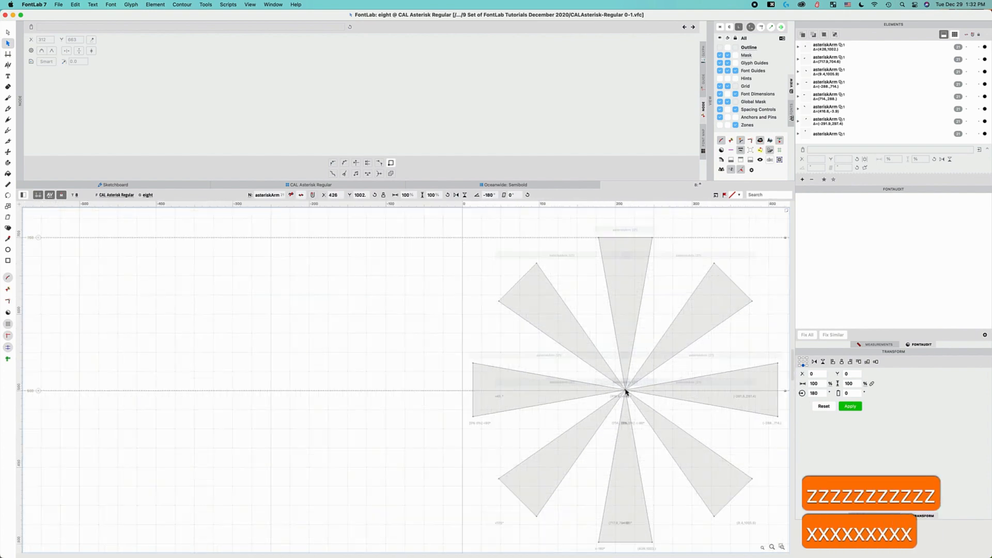
# - Save the font and close the eight glyph to return to the glyph overview
pyautogui.press('super+s')
pyautogui.press('super+w')
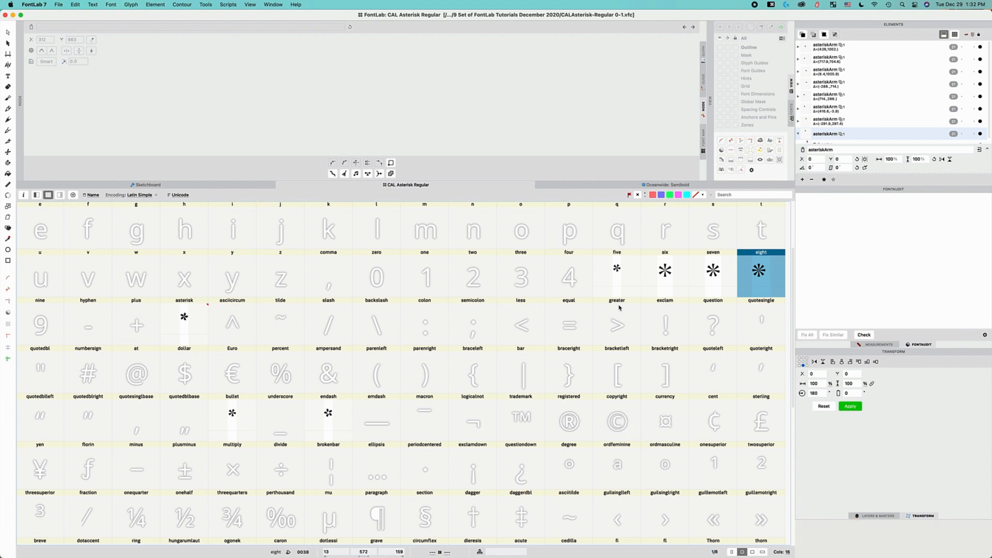
# - Copy the five glyph and select the asterisk glyph in the overview
pyautogui.click(622, 274)
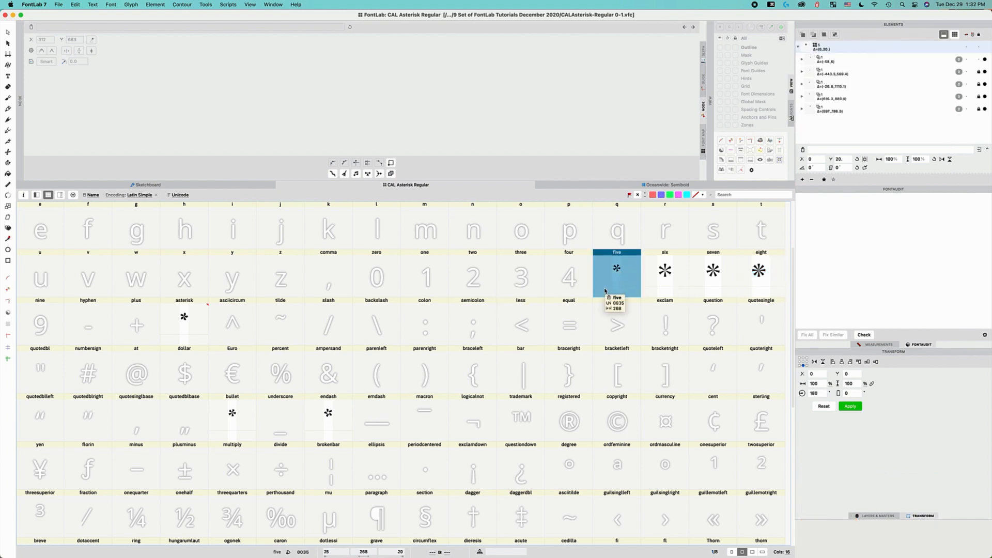
pyautogui.press('super+c')
pyautogui.click(195, 320)
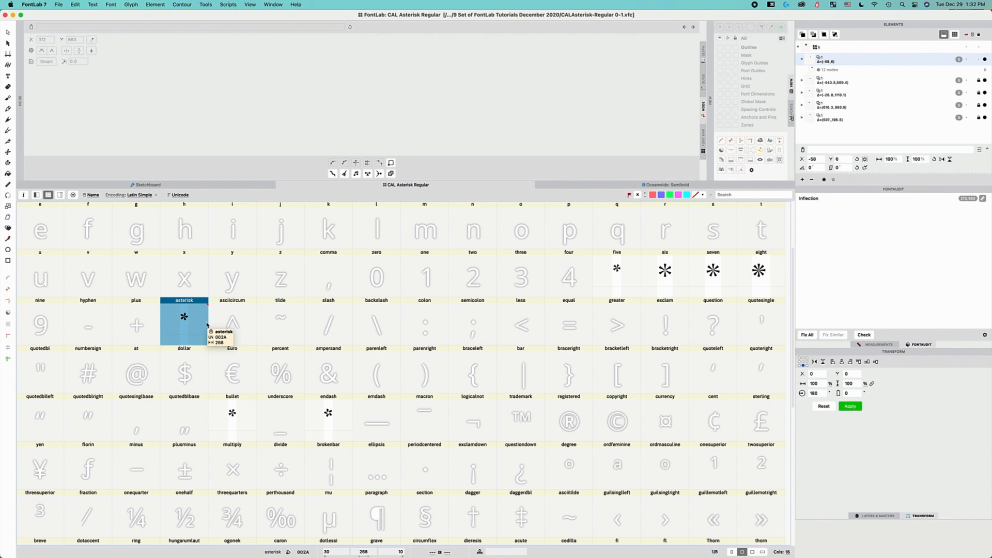
# - Copy the contour of the upright asteriskArm in the six glyph and close that glyph
pyautogui.doubleClick(666, 274)
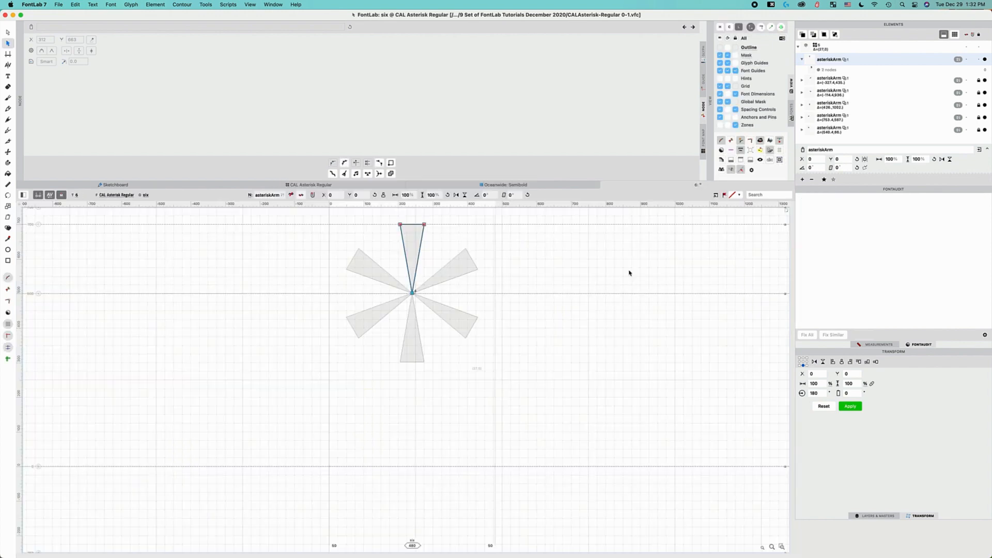
pyautogui.press('a')
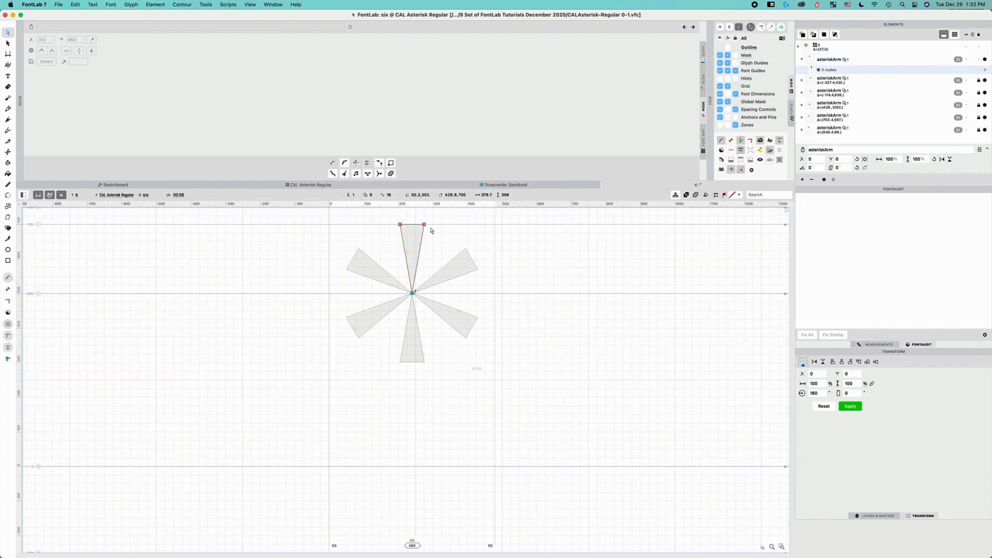
pyautogui.press('a')
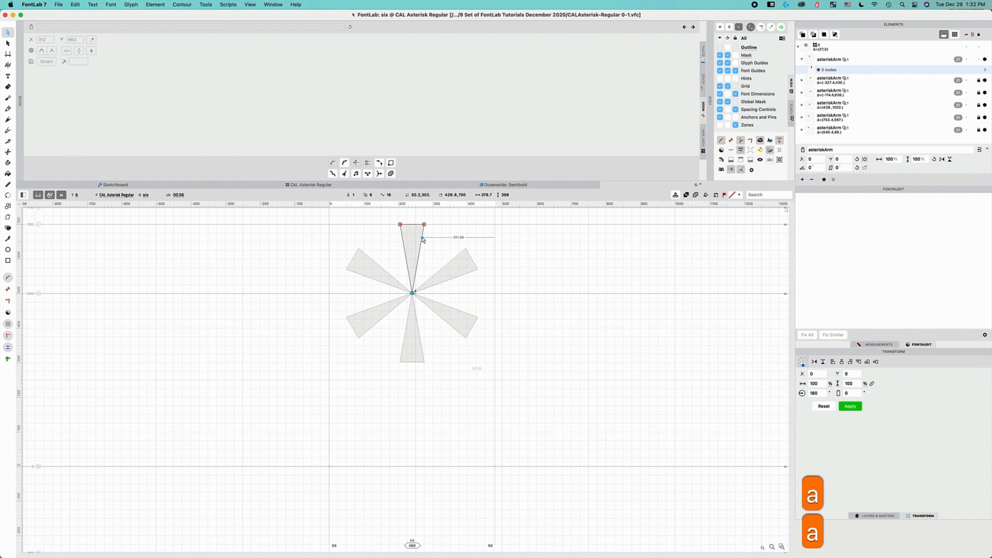
pyautogui.press('super+c')
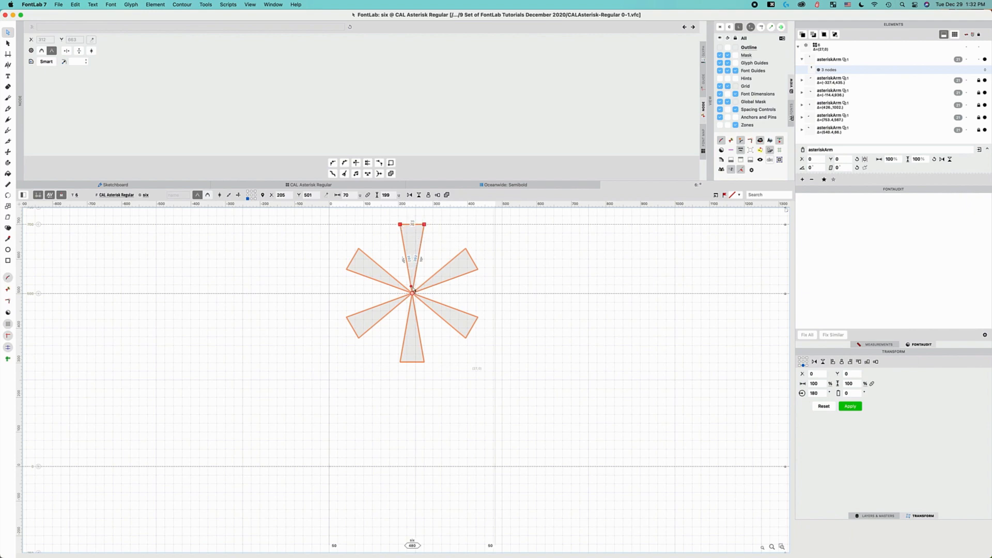
pyautogui.press('super+w')
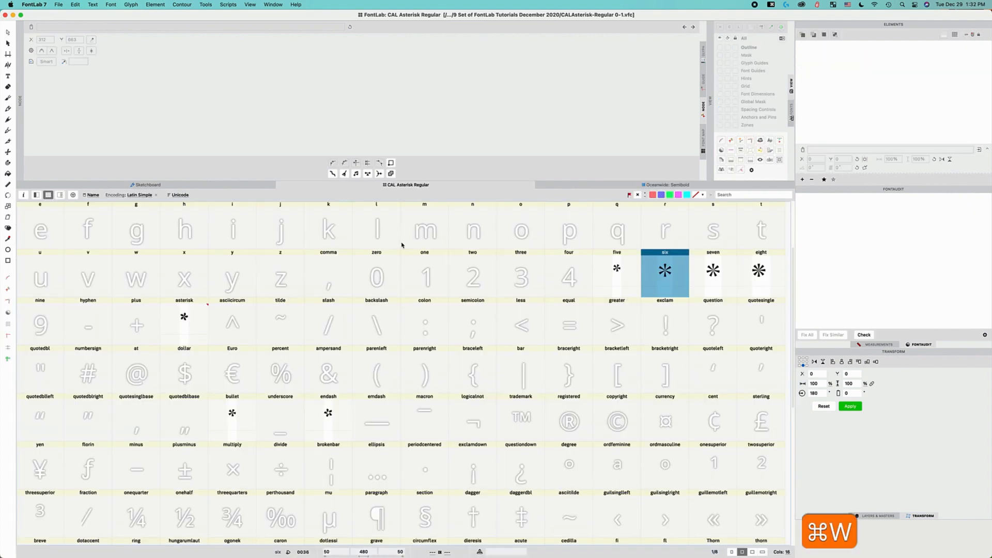
# - Open the asterisk glyph and paste the copied arm contour into its horizontal petal element
pyautogui.doubleClick(195, 315)
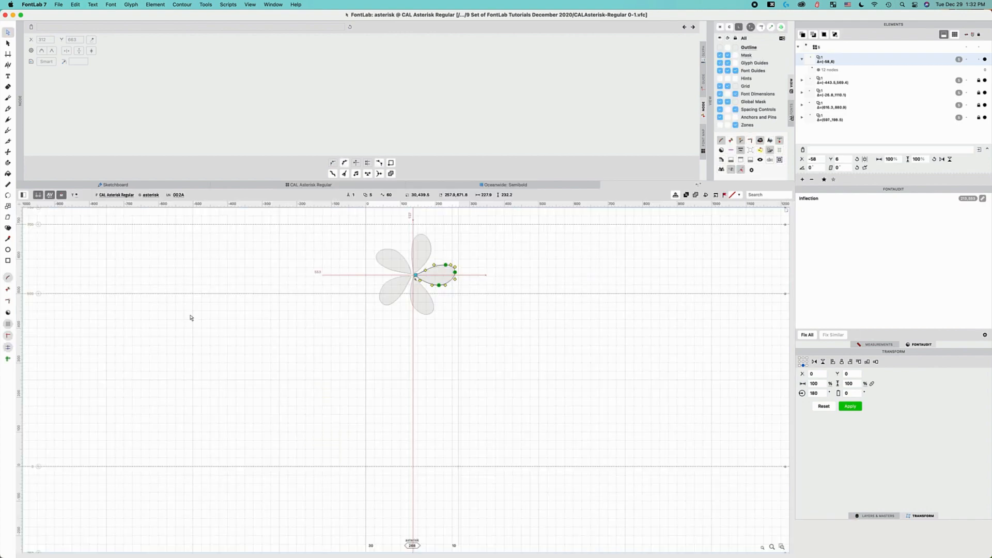
pyautogui.press('z')
pyautogui.press('z')
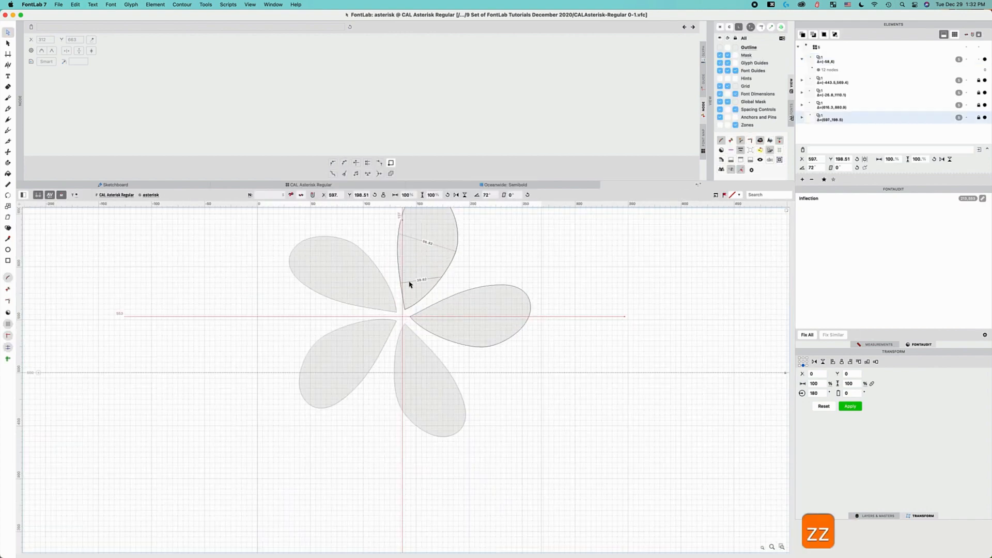
pyautogui.click(409, 283)
pyautogui.click(462, 313)
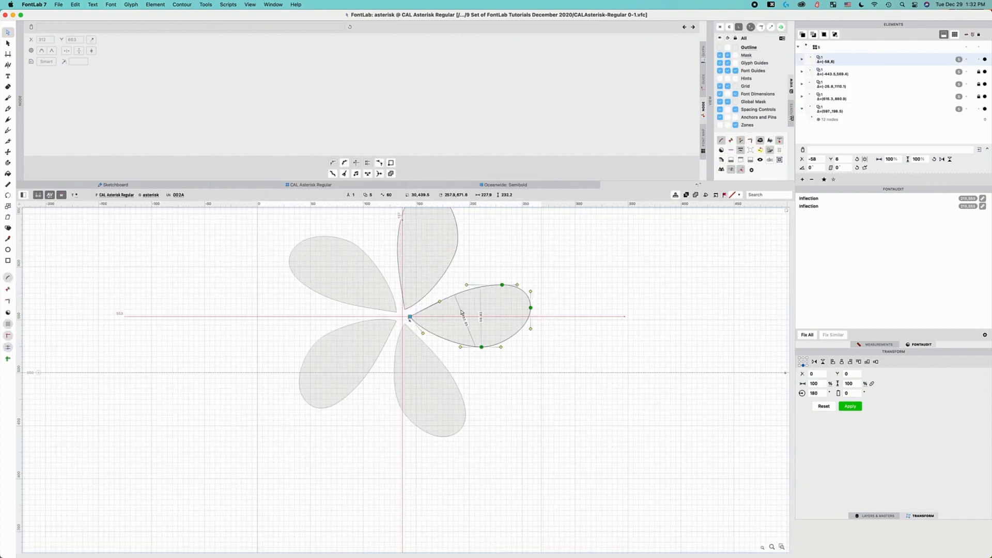
pyautogui.press('super+v')
pyautogui.press('x')
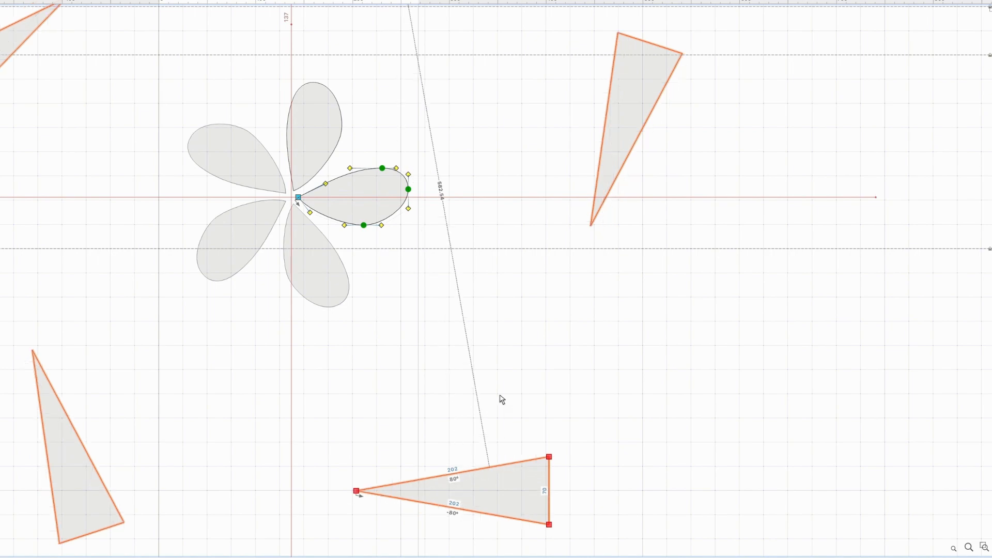
# - Move the pasted arm contour up and left until its tip meets the tip of the horizontal petal
pyautogui.press('super+minus')
pyautogui.press('super+minus')
pyautogui.press('super+plus')
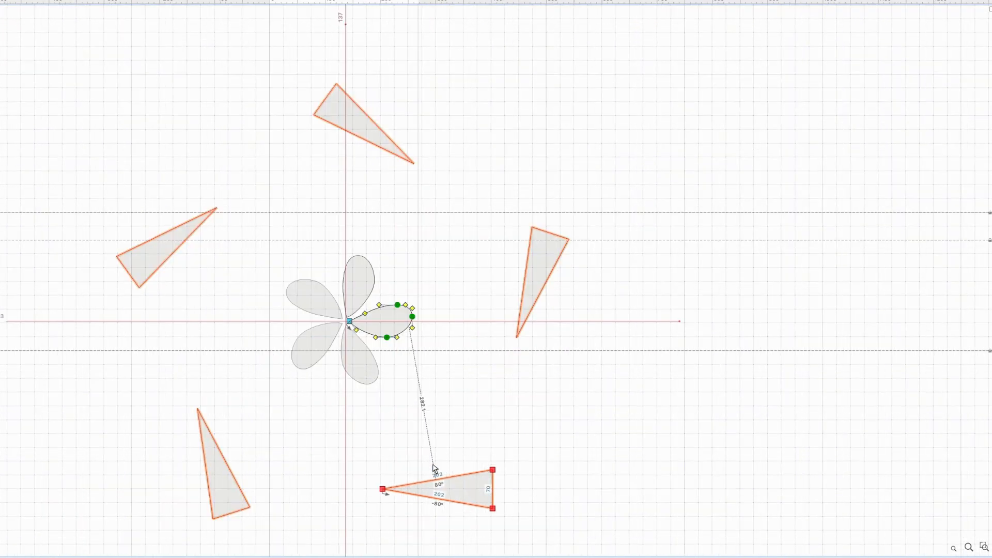
pyautogui.press('space')
pyautogui.hotkey('shift', 'Up')
pyautogui.hotkey('shift', 'Up')
pyautogui.hotkey('shift', 'Up')
pyautogui.hotkey('shift', 'Up')
pyautogui.hotkey('shift', 'Up')
pyautogui.hotkey('shift', 'Up')
pyautogui.hotkey('shift', 'Up')
pyautogui.hotkey('shift', 'Up')
pyautogui.hotkey('shift', 'Up')
pyautogui.hotkey('shift', 'Up')
pyautogui.hotkey('shift', 'Up')
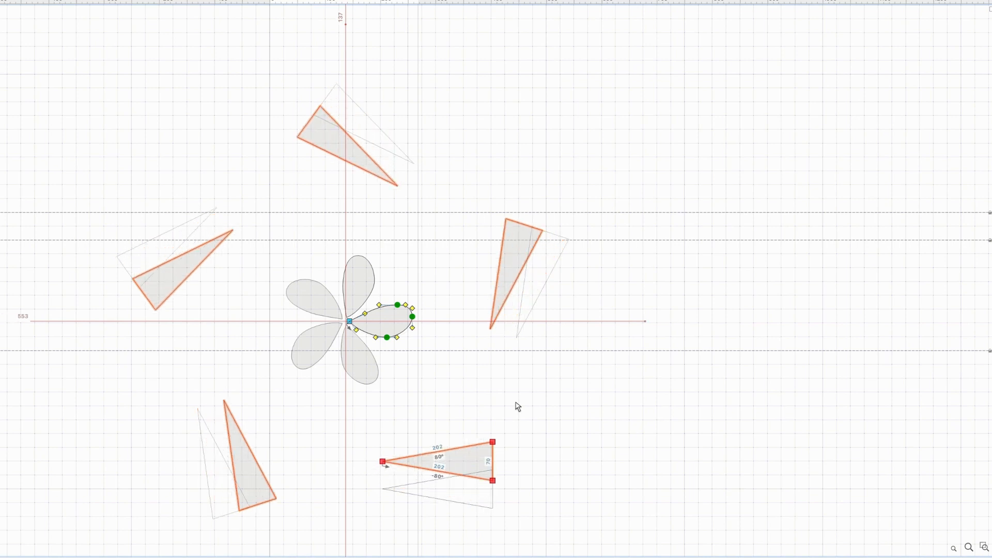
pyautogui.hotkey('shift', 'Up')
pyautogui.hotkey('shift', 'Up')
pyautogui.hotkey('shift', 'Up')
pyautogui.hotkey('shift', 'Up')
pyautogui.hotkey('shift', 'Up')
pyautogui.hotkey('shift', 'Up')
pyautogui.hotkey('shift', 'Up')
pyautogui.hotkey('shift', 'Up')
pyautogui.hotkey('shift', 'Up')
pyautogui.hotkey('shift', 'Up')
pyautogui.hotkey('shift', 'Up')
pyautogui.hotkey('shift', 'Up')
pyautogui.hotkey('shift', 'Up')
pyautogui.hotkey('shift', 'Up')
pyautogui.hotkey('shift', 'Up')
pyautogui.hotkey('shift', 'Up')
pyautogui.hotkey('shift', 'Up')
pyautogui.hotkey('shift', 'Up')
pyautogui.hotkey('shift', 'Up')
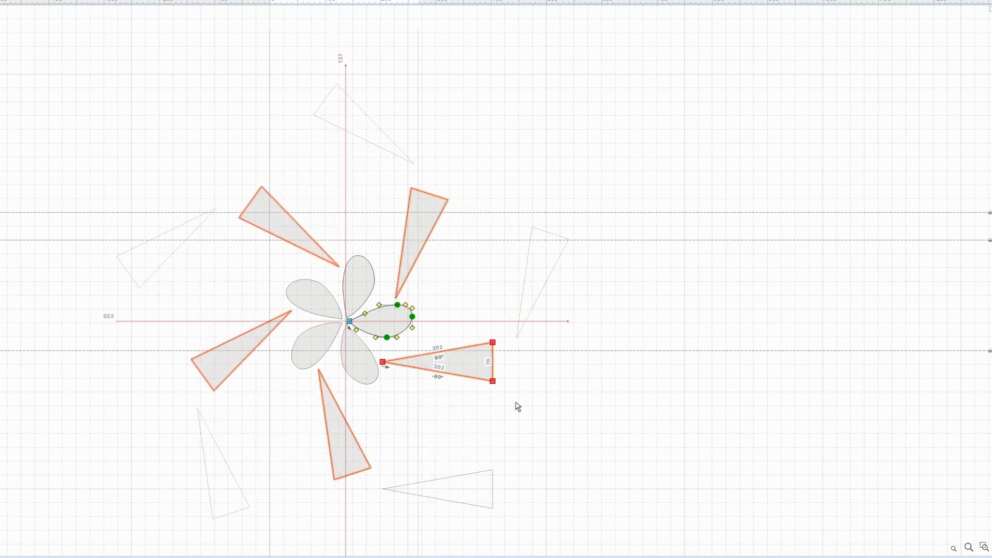
pyautogui.hotkey('shift', 'Left')
pyautogui.hotkey('shift', 'Left')
pyautogui.hotkey('shift', 'Left')
pyautogui.hotkey('shift', 'Left')
pyautogui.hotkey('shift', 'Left')
pyautogui.hotkey('shift', 'Left')
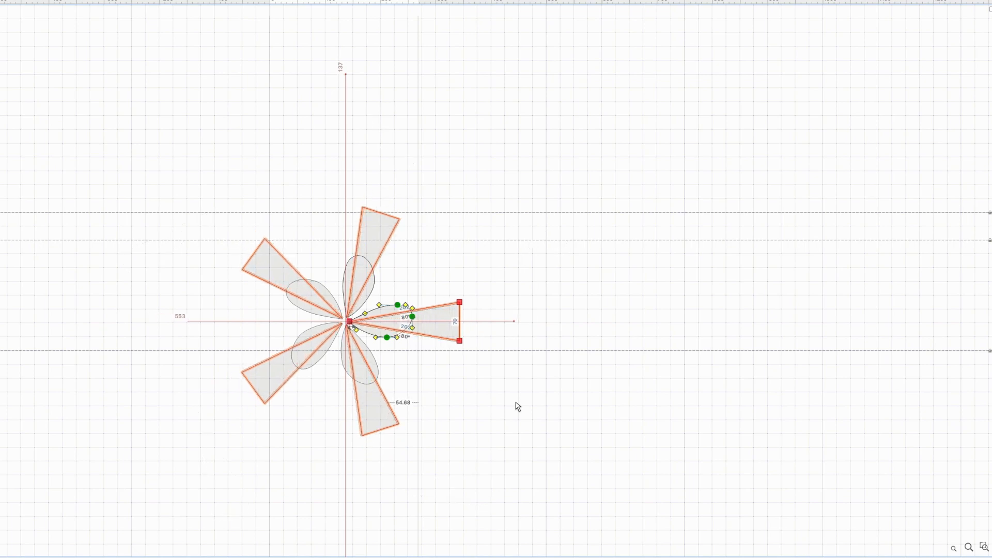
# - Shift the arm contour to the asterisk's center and snap its tip to the guide intersection at 137, 553
pyautogui.scroll(5, 344, 323)
pyautogui.scroll(5, 342, 323)
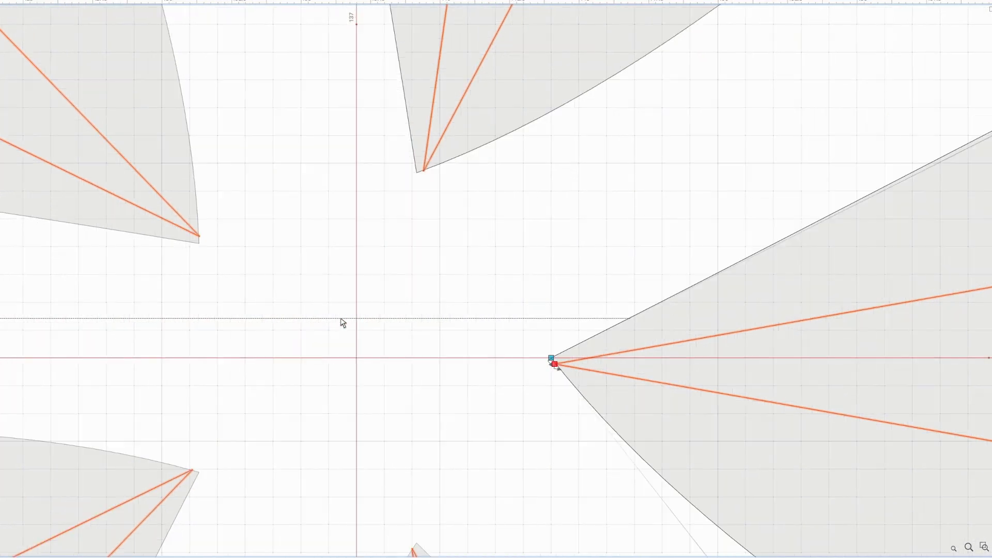
pyautogui.press('Left')
pyautogui.press('Left')
pyautogui.press('Left')
pyautogui.press('Left')
pyautogui.press('Left')
pyautogui.press('Left')
pyautogui.press('Left')
pyautogui.press('Left')
pyautogui.press('Left')
pyautogui.press('Left')
pyautogui.press('Left')
pyautogui.press('Left')
pyautogui.press('Left')
pyautogui.press('Left')
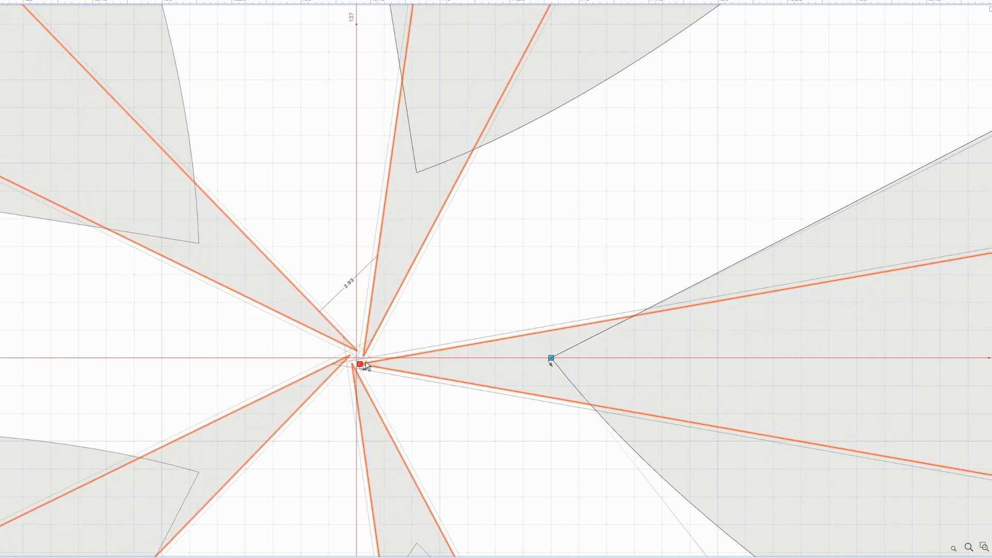
pyautogui.click(410, 364)
pyautogui.moveTo(357, 365); pyautogui.dragTo(356, 358)
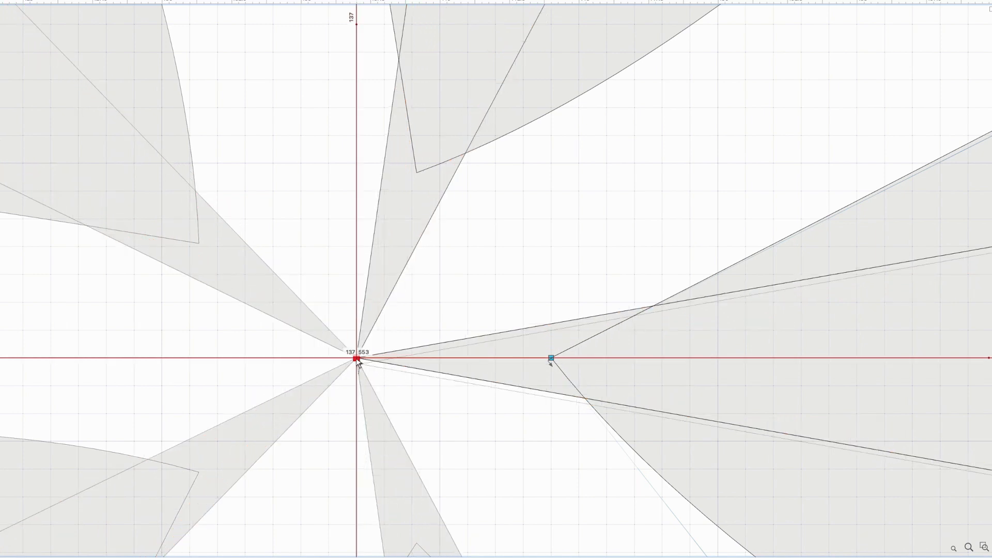
# - Place the arm's lower outer corner at 336, 533 and align the upper outer corner vertically above it
pyautogui.scroll(-3, 361, 356)
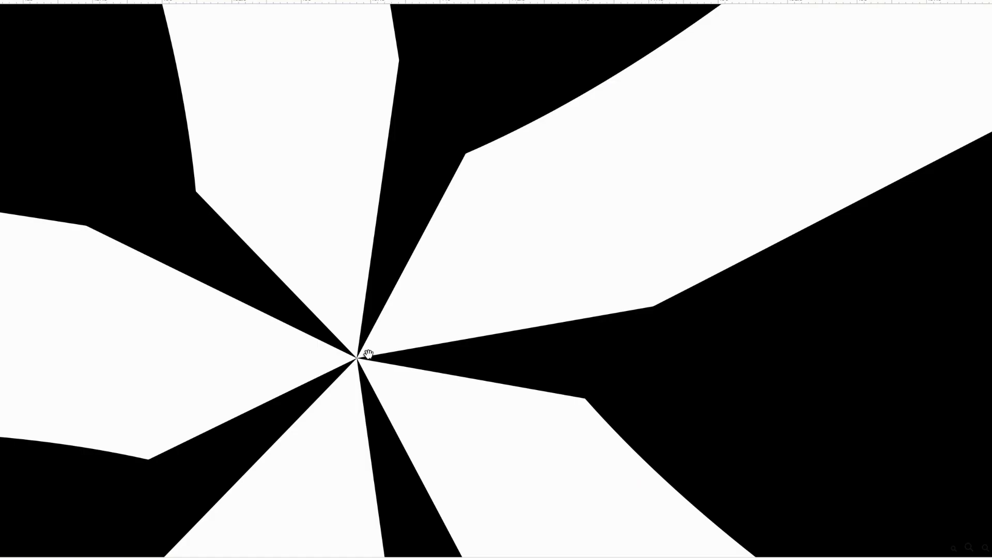
pyautogui.scroll(-2, 364, 361)
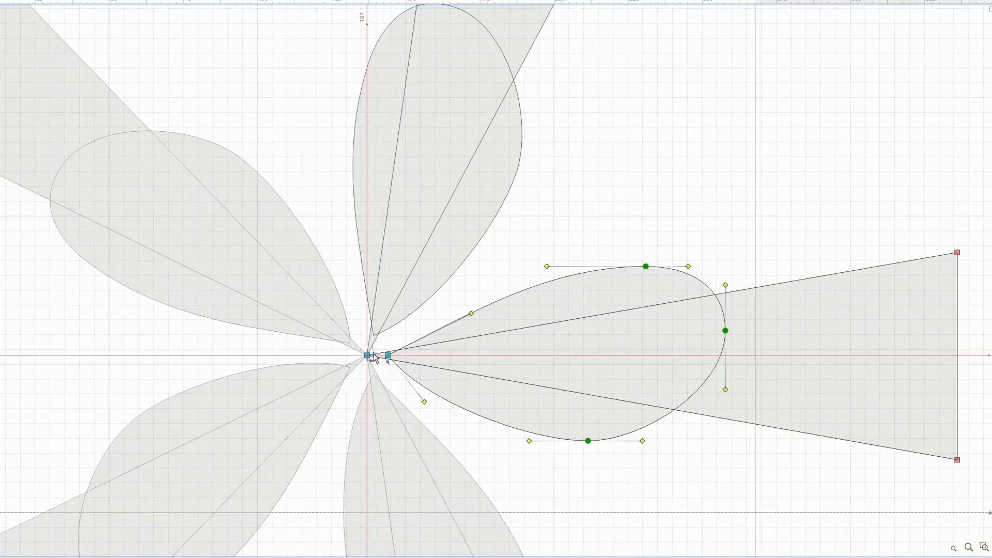
pyautogui.click(958, 253)
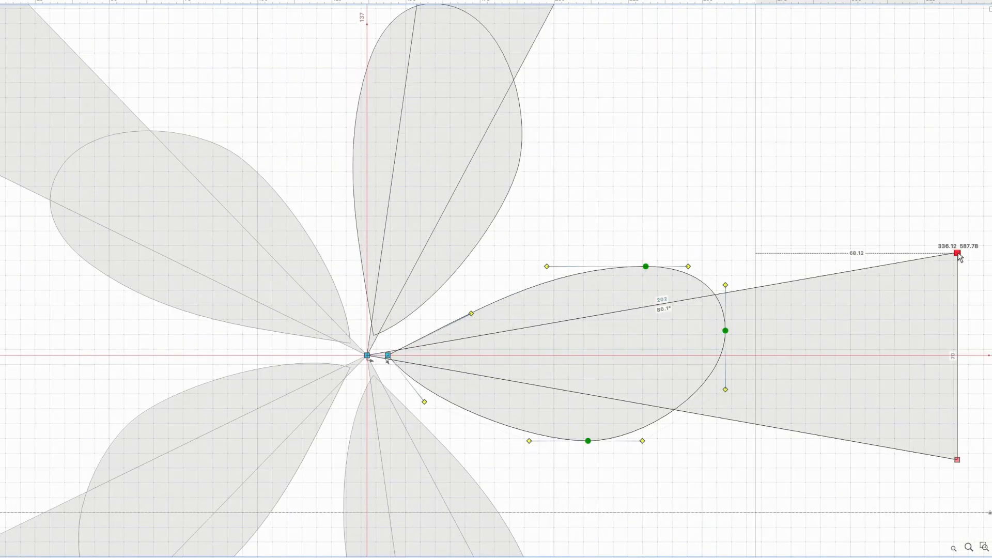
pyautogui.press('Left')
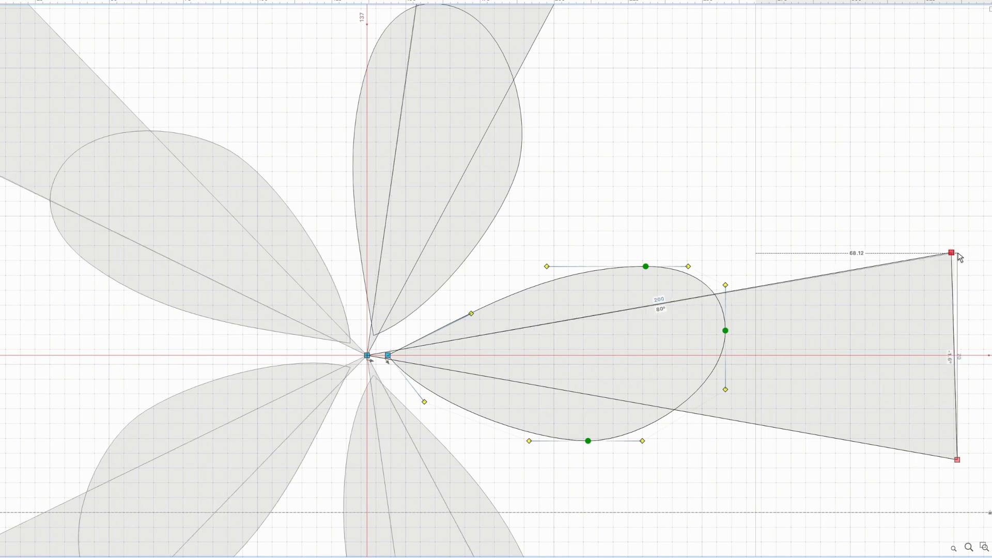
pyautogui.scroll(1, 957, 455)
pyautogui.click(957, 483)
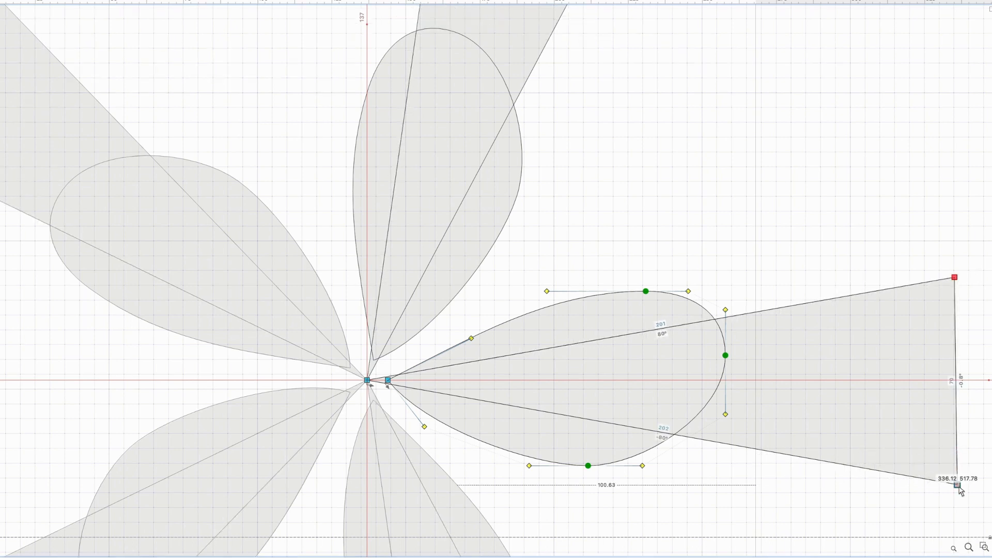
pyautogui.moveTo(954, 476); pyautogui.dragTo(958, 443)
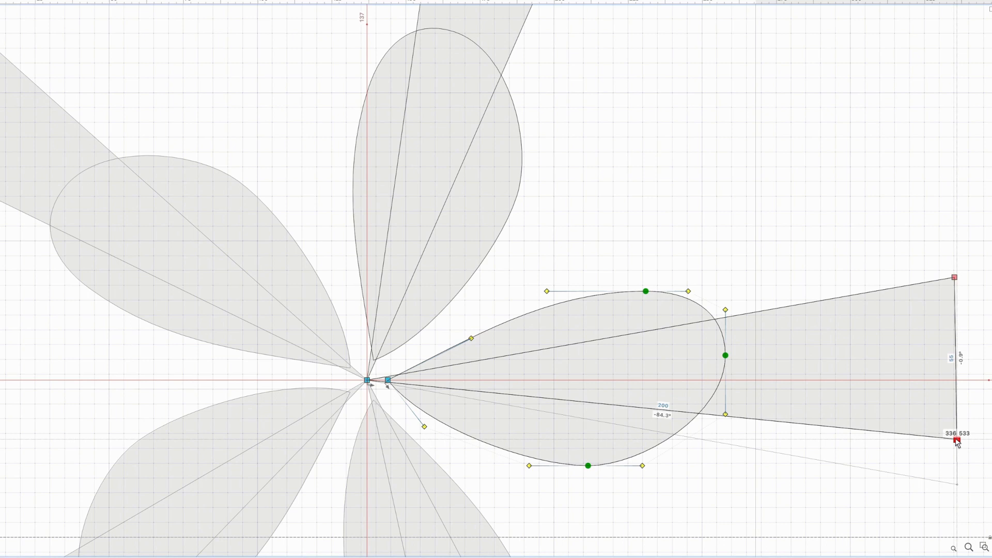
pyautogui.moveTo(954, 277); pyautogui.dragTo(959, 290)
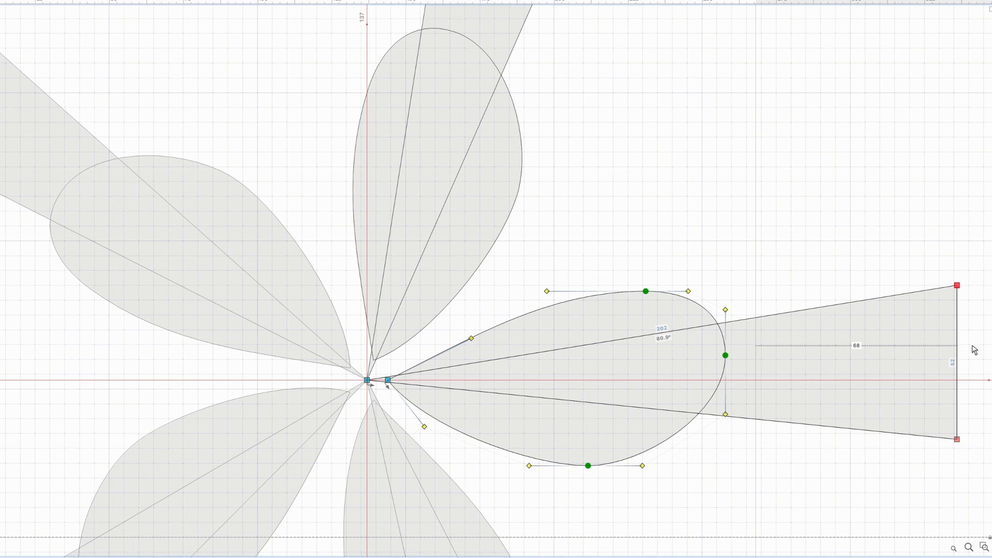
# - Lower the arm's upper outer corner onto the horizontal guide, and raise it 20 units above the guide
pyautogui.hotkey('shift', 'Down')
pyautogui.hotkey('shift', 'Down')
pyautogui.hotkey('shift', 'Down')
pyautogui.press('Down')
pyautogui.press('Down')
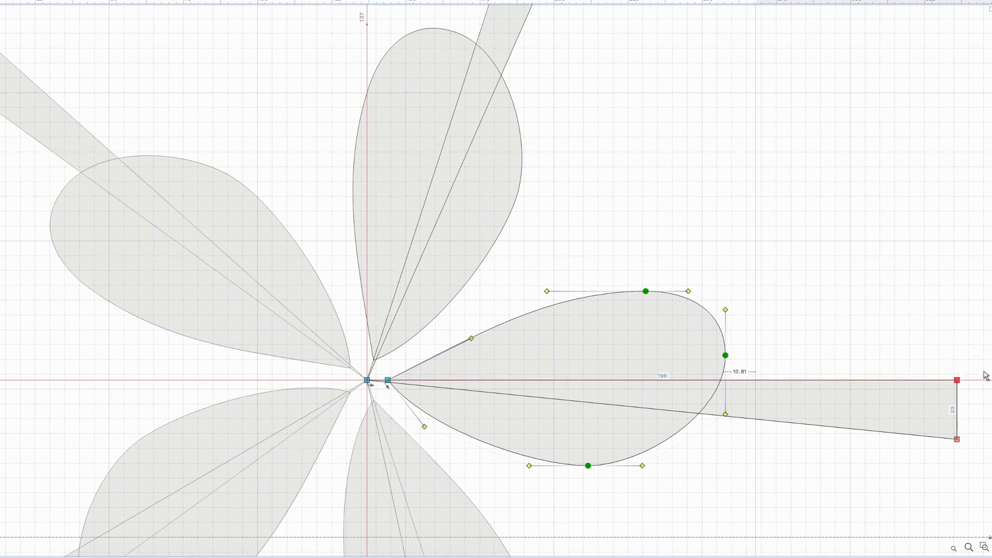
pyautogui.hotkey('shift', 'Up')
pyautogui.hotkey('shift', 'Up')
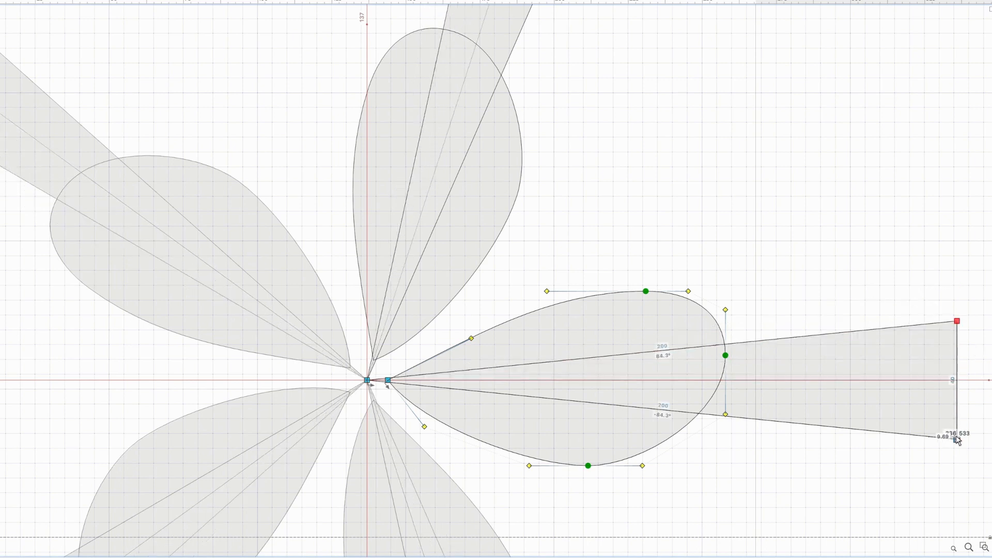
# - Bring the arm's lower outer corner up to the horizontal guide, and set it 20 units below the guide
pyautogui.click(957, 439)
pyautogui.hotkey('shift', 'Up')
pyautogui.hotkey('shift', 'Up')
pyautogui.hotkey('shift', 'Up')
pyautogui.hotkey('shift', 'Down')
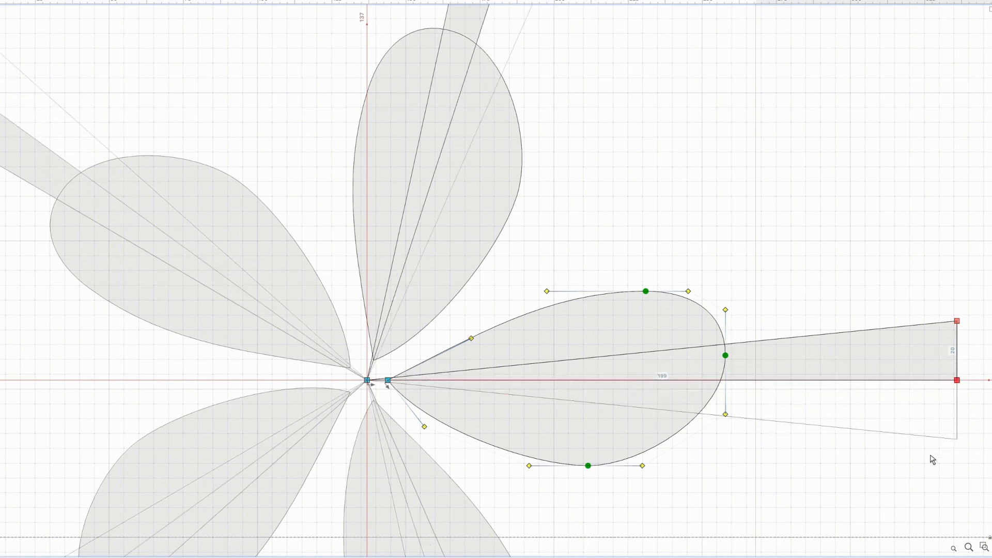
pyautogui.hotkey('shift', 'Down')
pyautogui.hotkey('shift', 'Down')
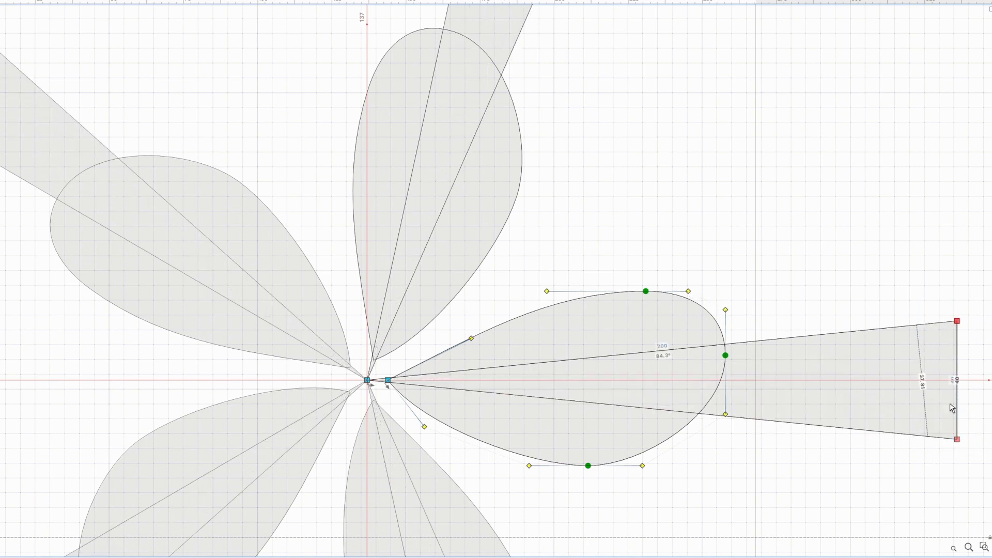
pyautogui.hotkey('shift', 'Up')
pyautogui.hotkey('shift', 'Down')
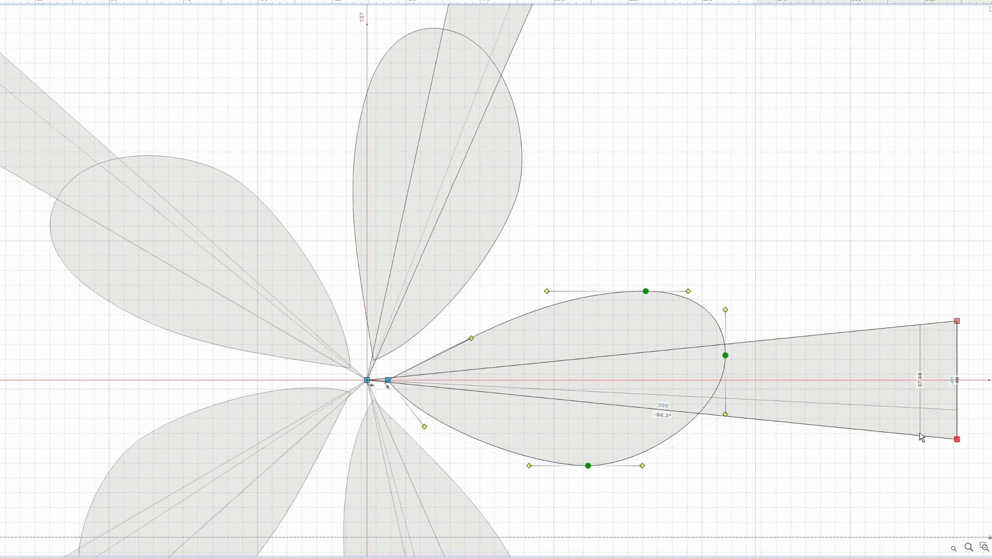
# - Widen the arm's outer end symmetrically, with its corners 35 units above and 35 units below the horizontal guide
pyautogui.hotkey('shift', 'Down')
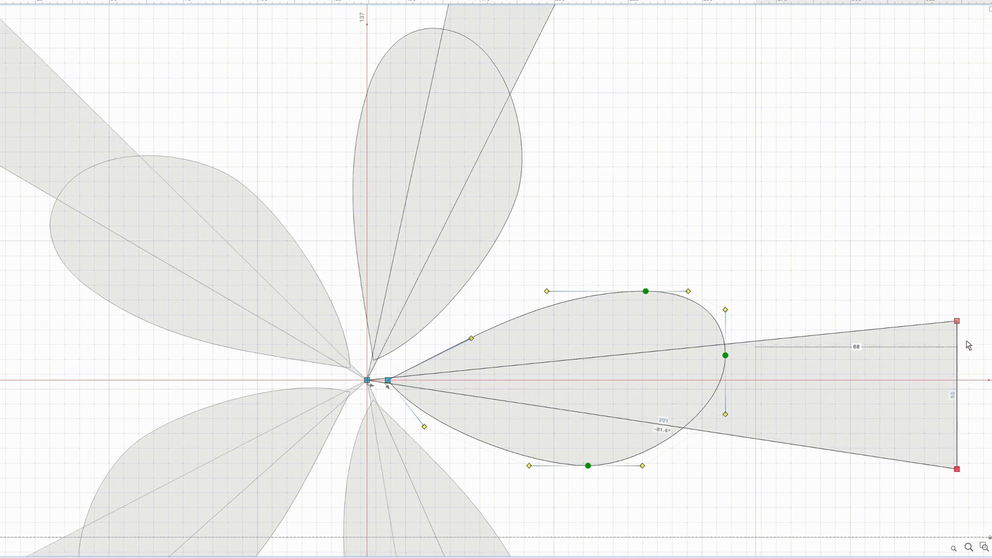
pyautogui.moveTo(968, 336); pyautogui.dragTo(921, 279)
pyautogui.hotkey('shift', 'Up')
pyautogui.press('Up')
pyautogui.press('Up')
pyautogui.press('Up')
pyautogui.press('Up')
pyautogui.press('Up')
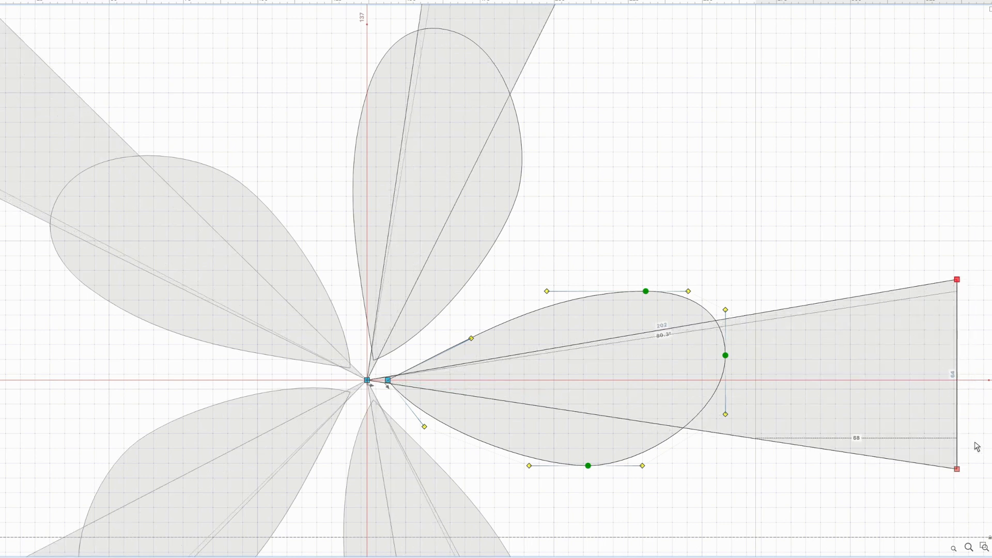
pyautogui.moveTo(977, 449); pyautogui.dragTo(920, 491)
pyautogui.press('Down')
pyautogui.press('Down')
pyautogui.press('Down')
pyautogui.press('Down')
pyautogui.press('Down')
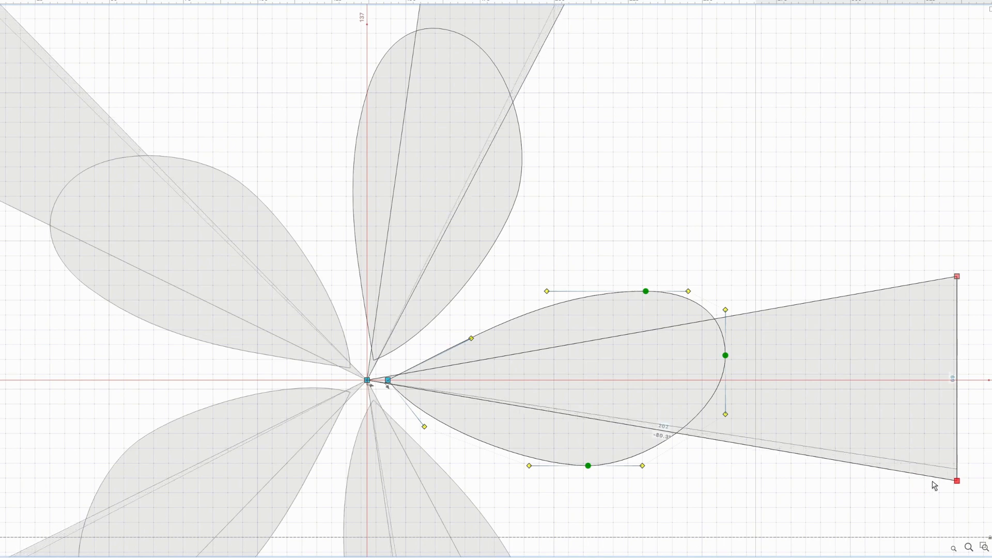
# - Preview the filled asterisk and delete the old petal contour, keeping only the triangular arm contour
pyautogui.click(643, 292)
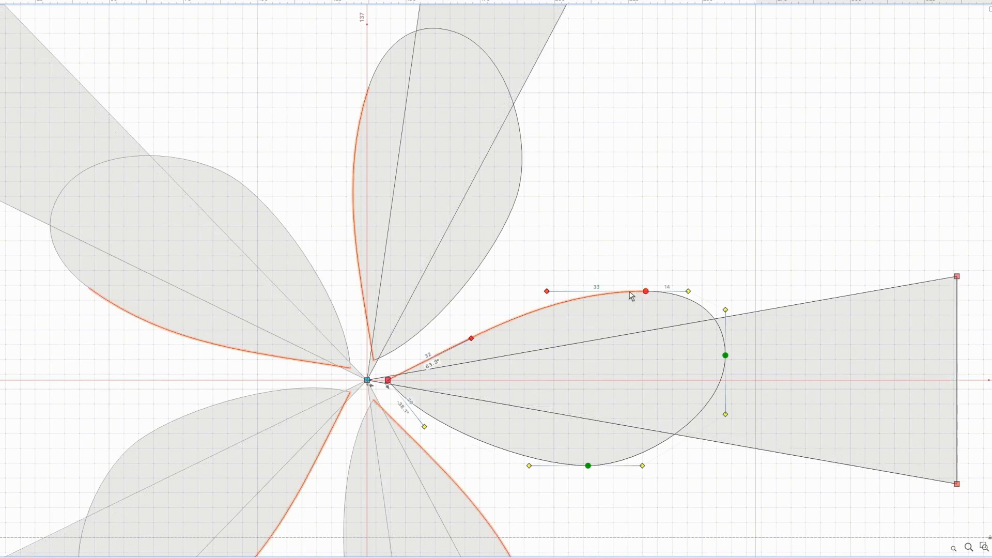
pyautogui.scroll(-5, 641, 292)
pyautogui.scroll(-2, 691, 288)
pyautogui.press('space')
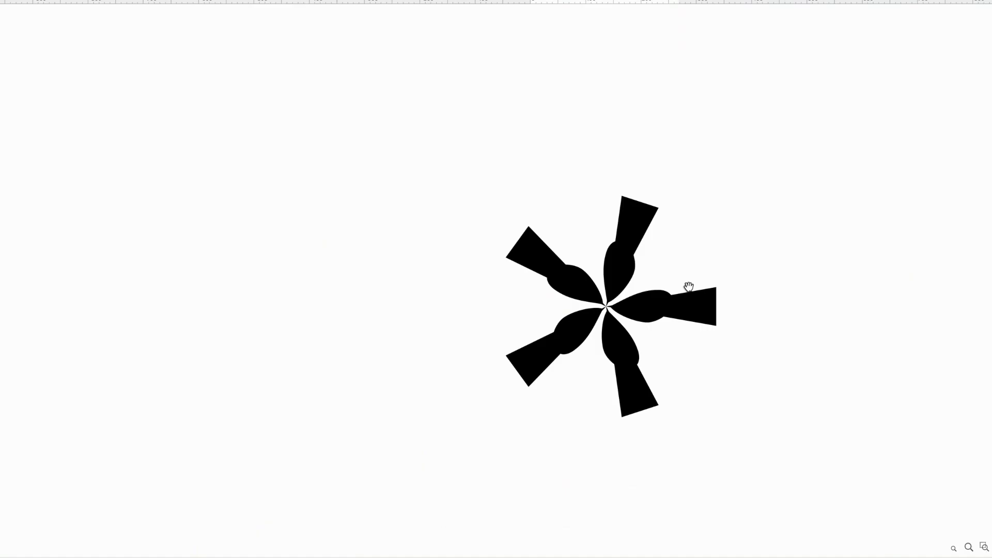
pyautogui.press('space')
pyautogui.press('space')
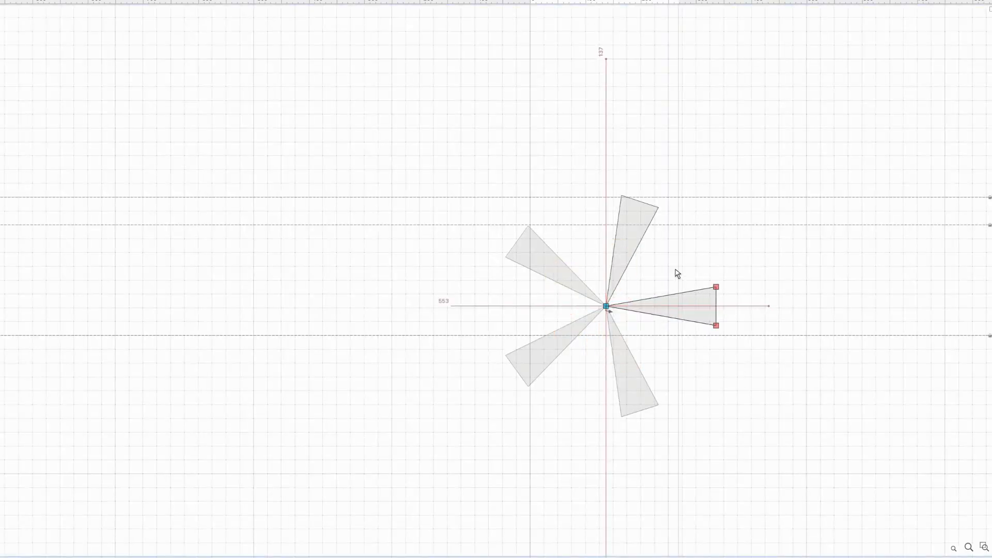
# - Save the font and close the asterisk glyph to return to the glyph overview
pyautogui.scroll(-2, 678, 274)
pyautogui.press('z')
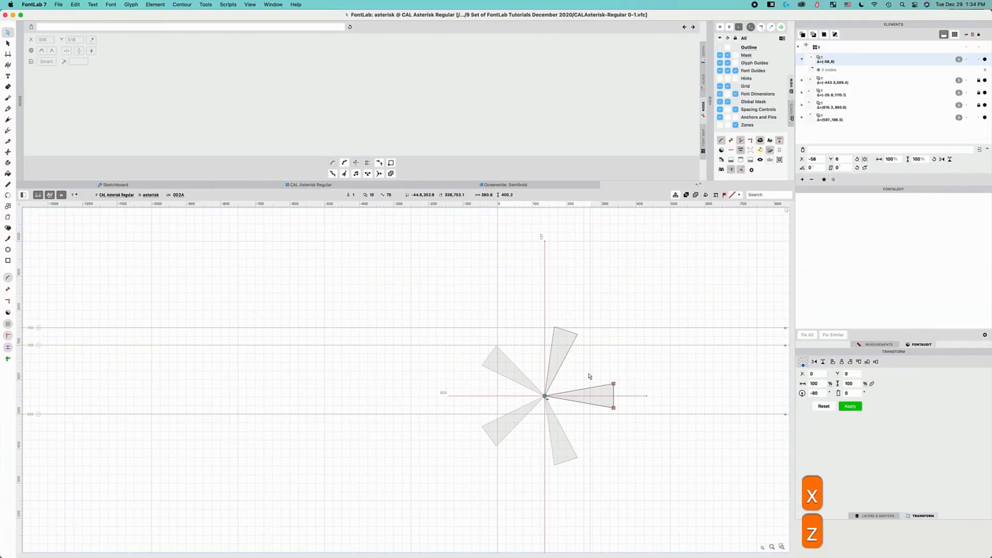
pyautogui.press('super+s')
pyautogui.press('super+w')
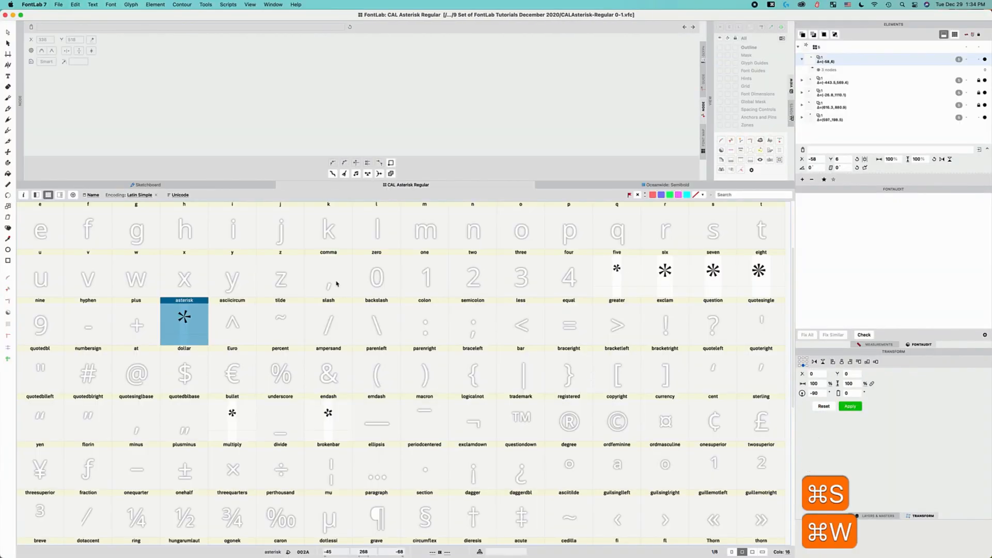
# - Reopen the asterisk glyph to inspect its five triangular arms, and close it again
pyautogui.doubleClick(189, 319)
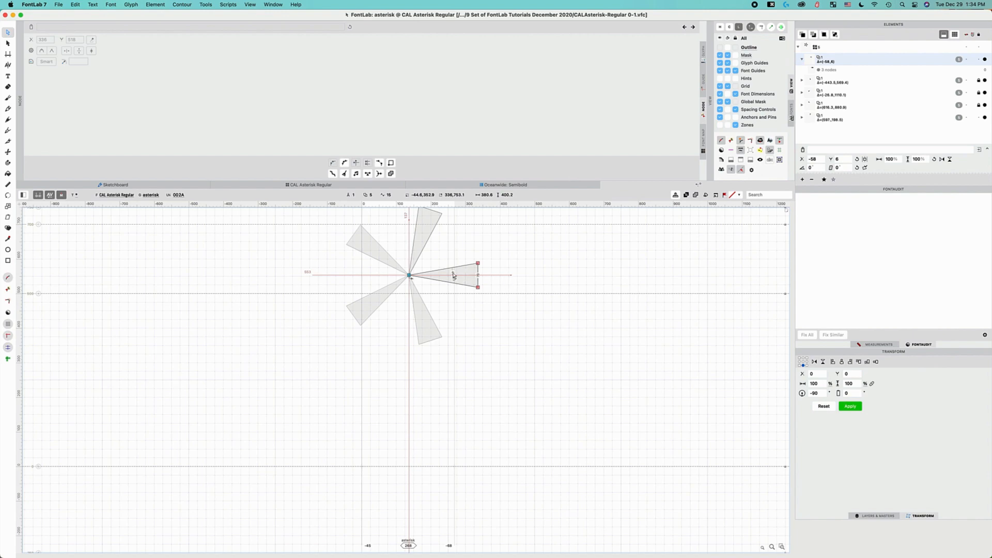
pyautogui.scroll(2, 454, 276)
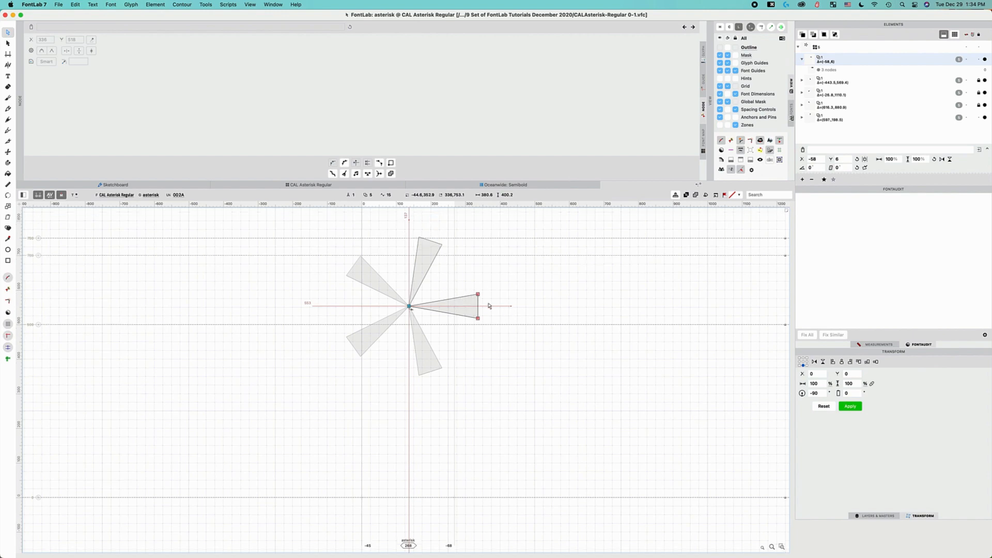
pyautogui.press('super+w')
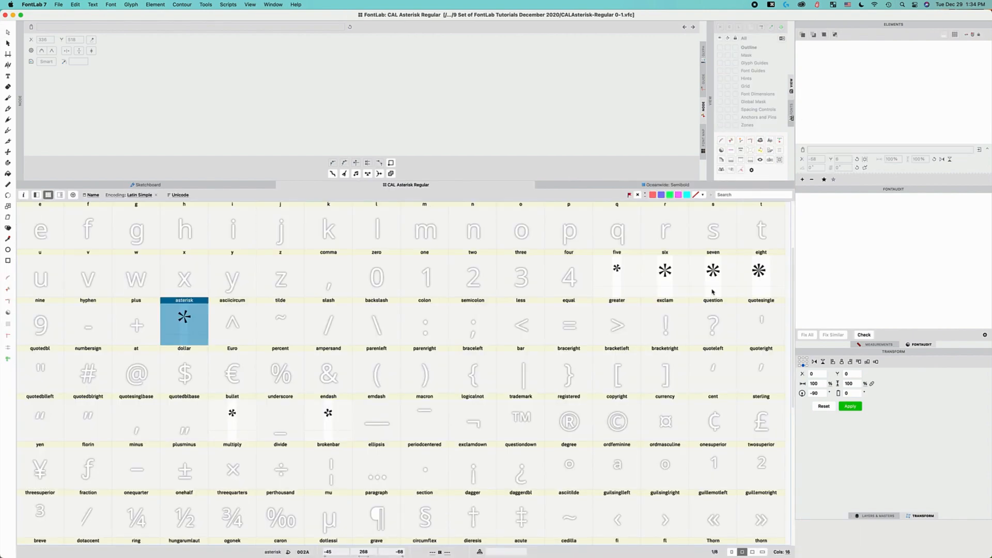
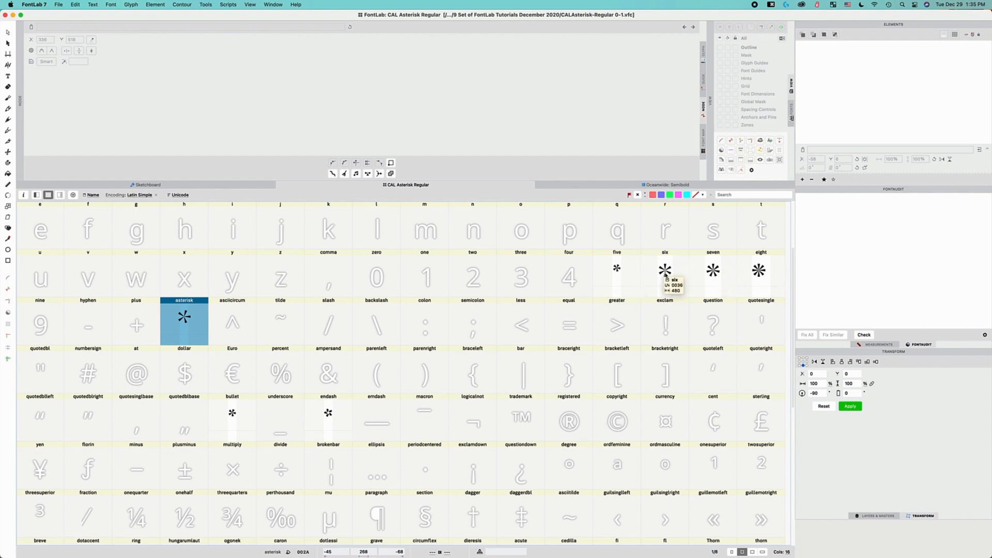
# - Enlarge the glyph cells and delete the old asterisk from the five glyph
pyautogui.press('super+equal')
pyautogui.press('super+equal')
pyautogui.scroll(-3, 678, 307)
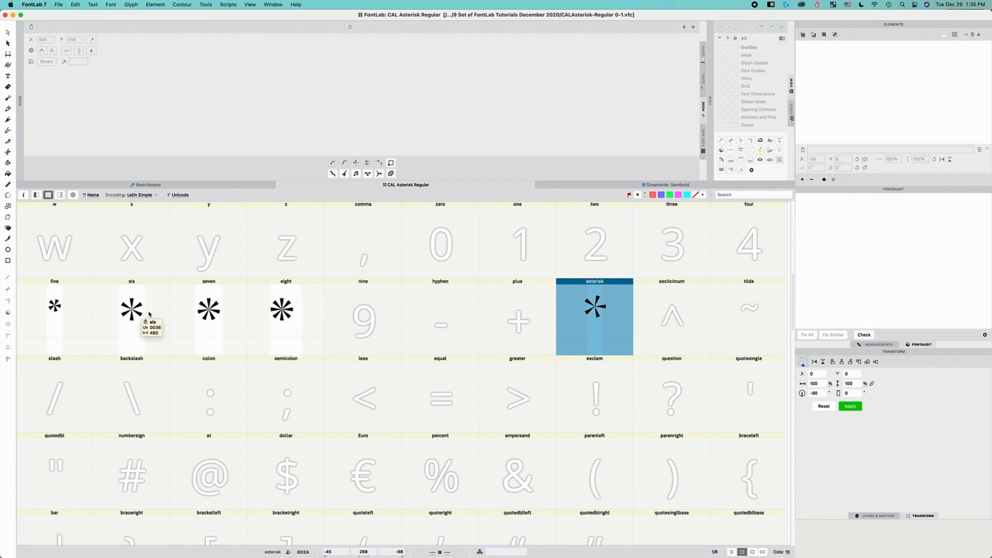
pyautogui.click(68, 308)
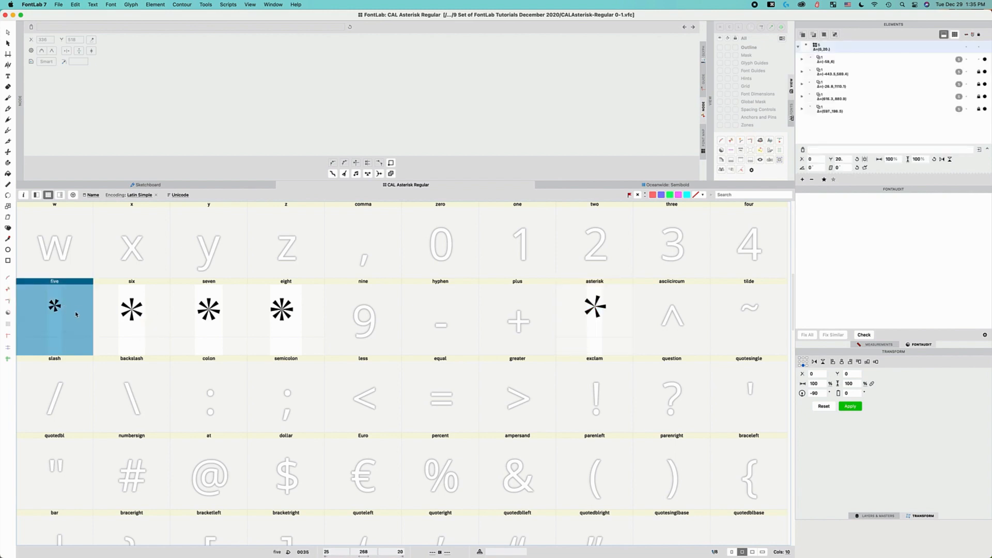
pyautogui.press('BackSpace')
pyautogui.press('Return')
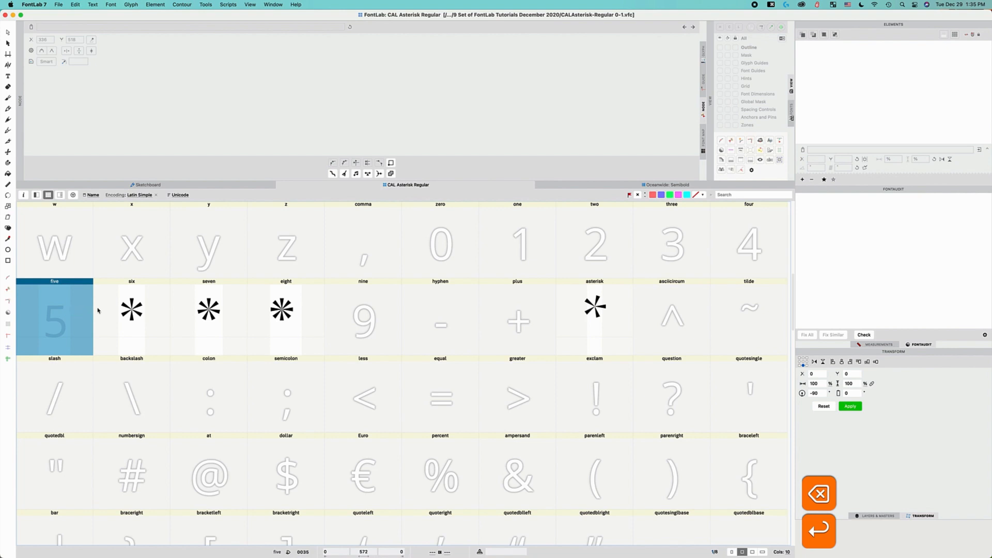
# - Copy the upright asteriskArm element from the six glyph, paste it into the empty five glyph, and close the glyph
pyautogui.press('v')
pyautogui.click(138, 397)
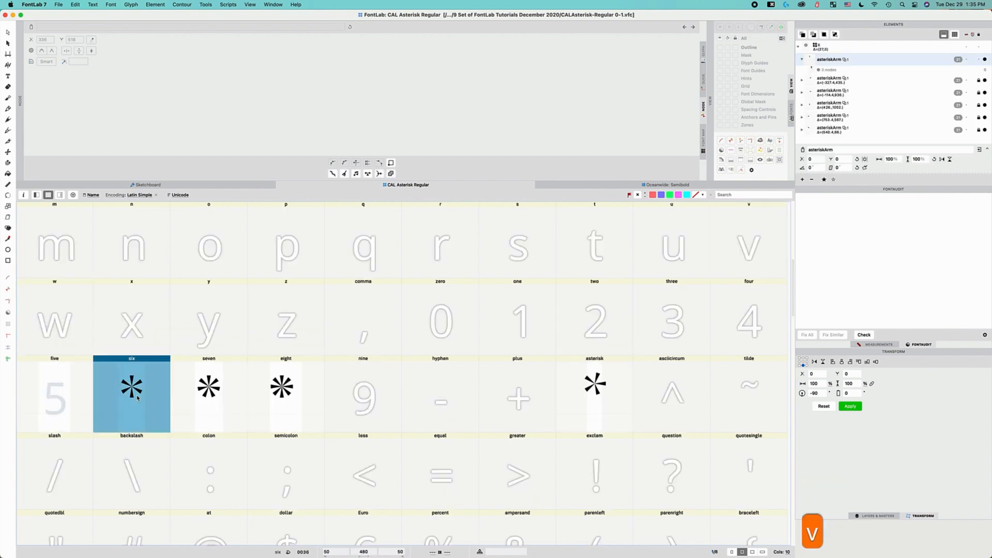
pyautogui.doubleClick(138, 397)
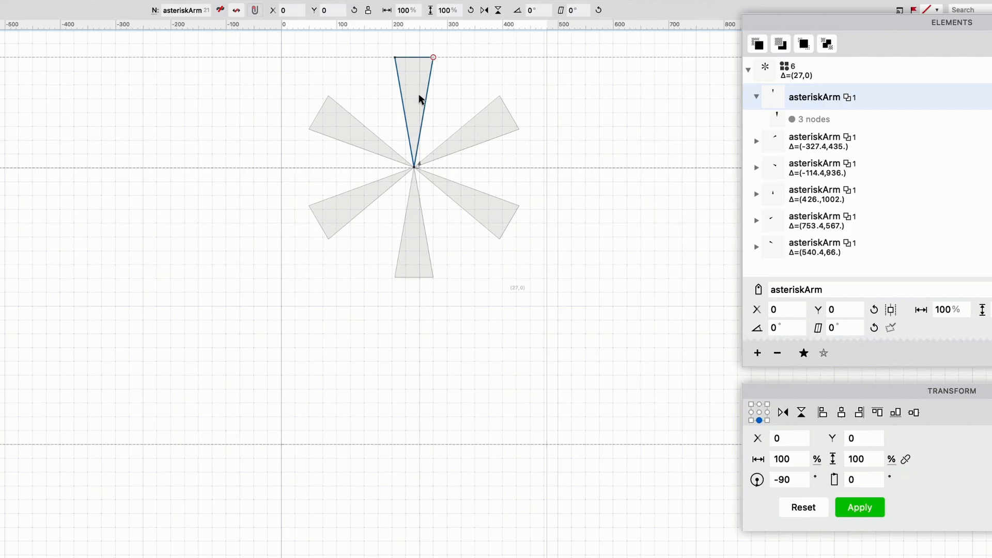
pyautogui.click(493, 94)
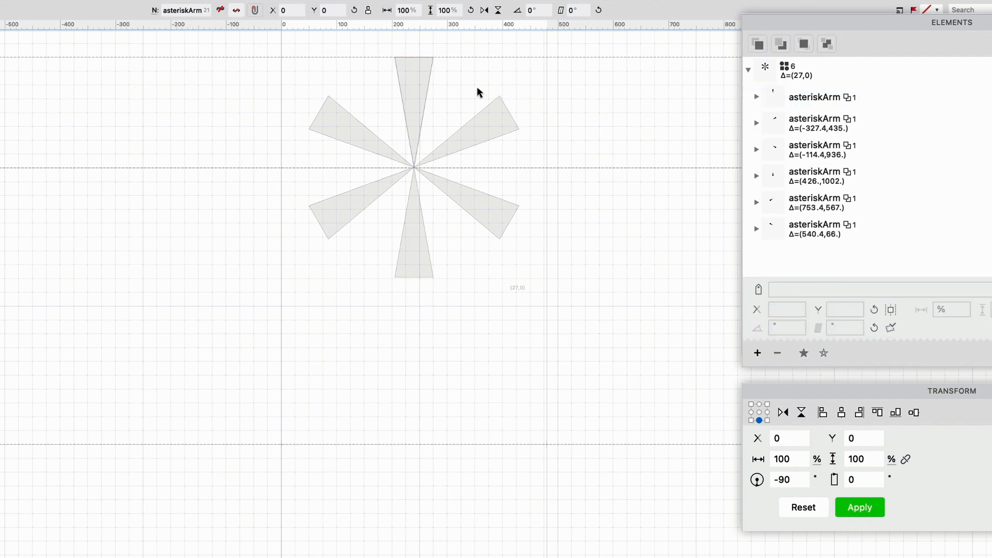
pyautogui.click(412, 92)
pyautogui.click(412, 92)
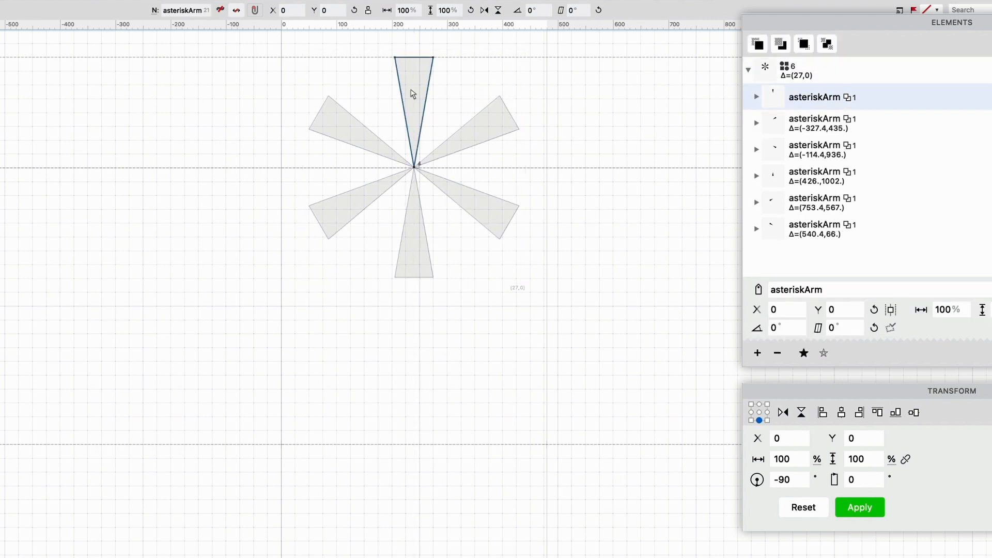
pyautogui.doubleClick(408, 88)
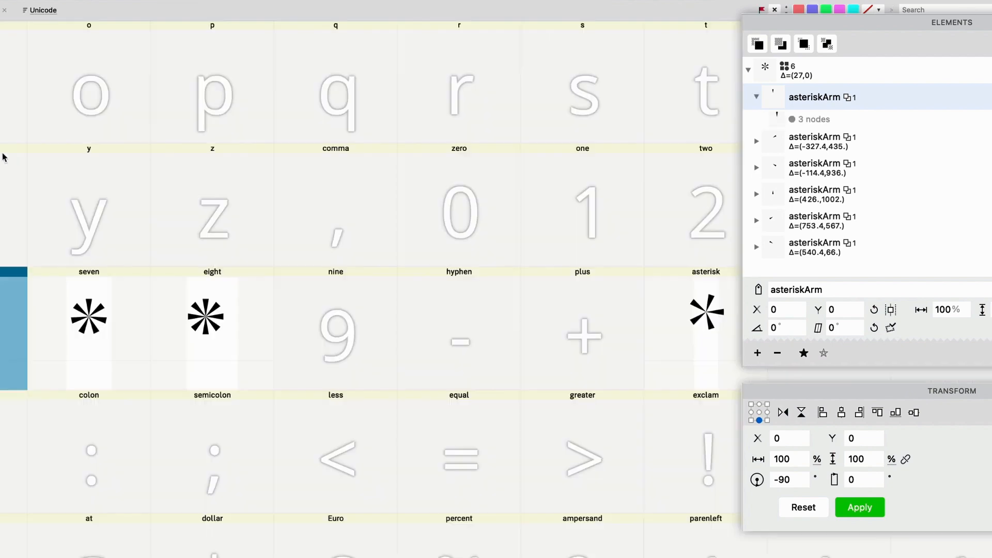
pyautogui.doubleClick(0, 295)
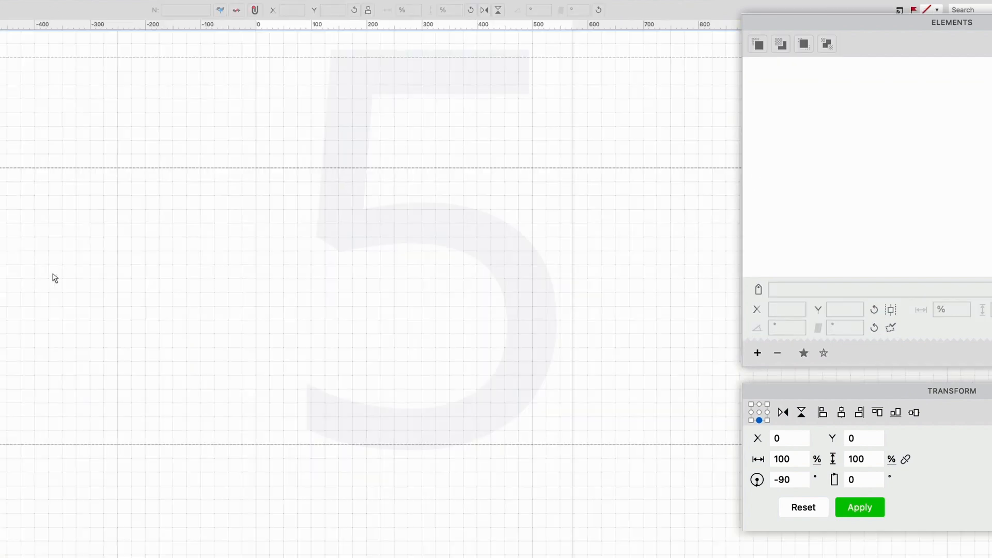
pyautogui.press('super+v')
pyautogui.press('super+w')
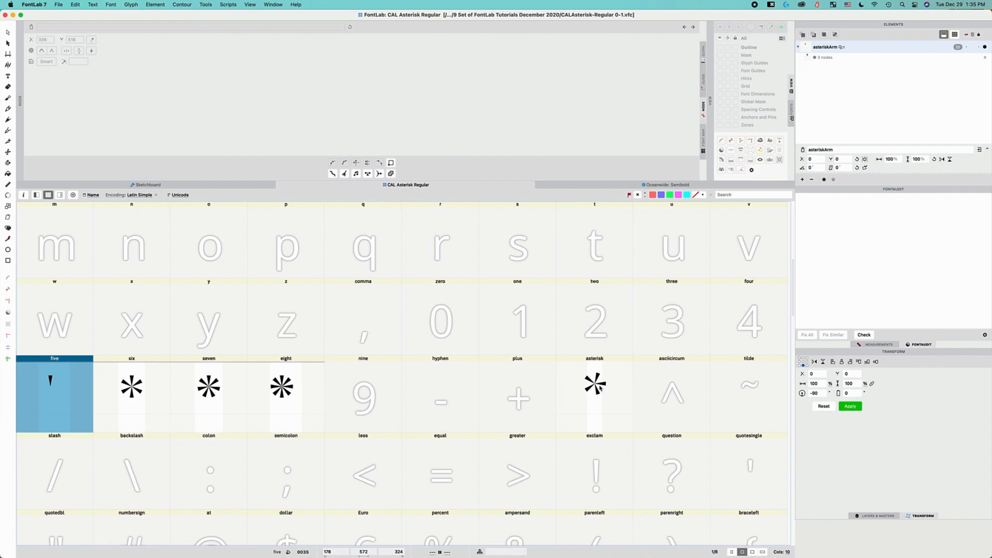
# - Reopen the five glyph, paste a second asteriskArm over the first, and rotate it -72° about its inner tip
pyautogui.doubleClick(55, 390)
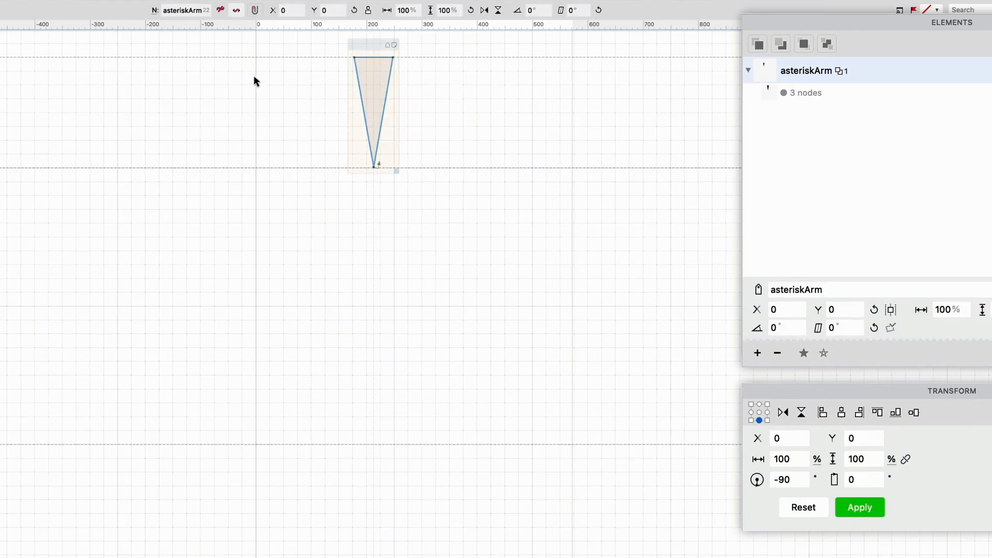
pyautogui.press('super+v')
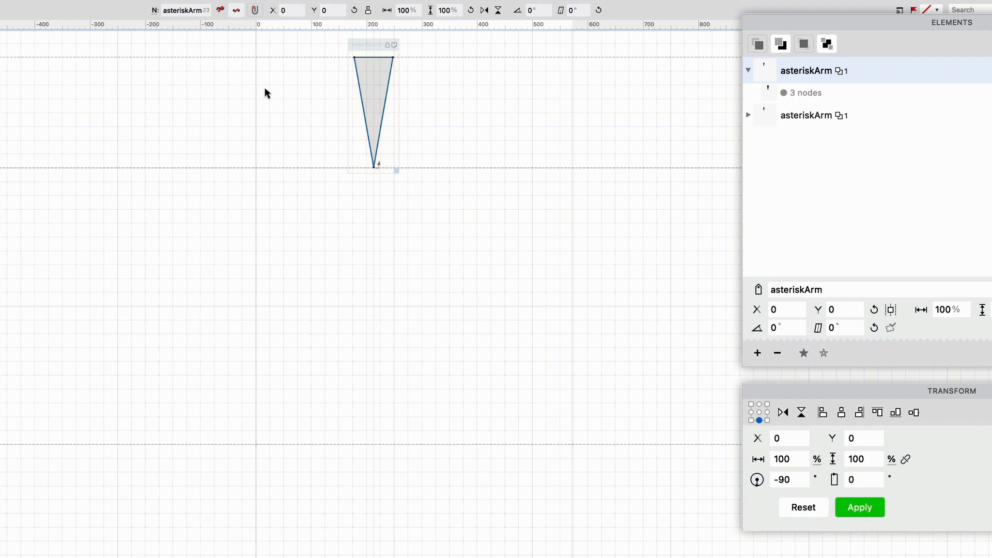
pyautogui.click(627, 162)
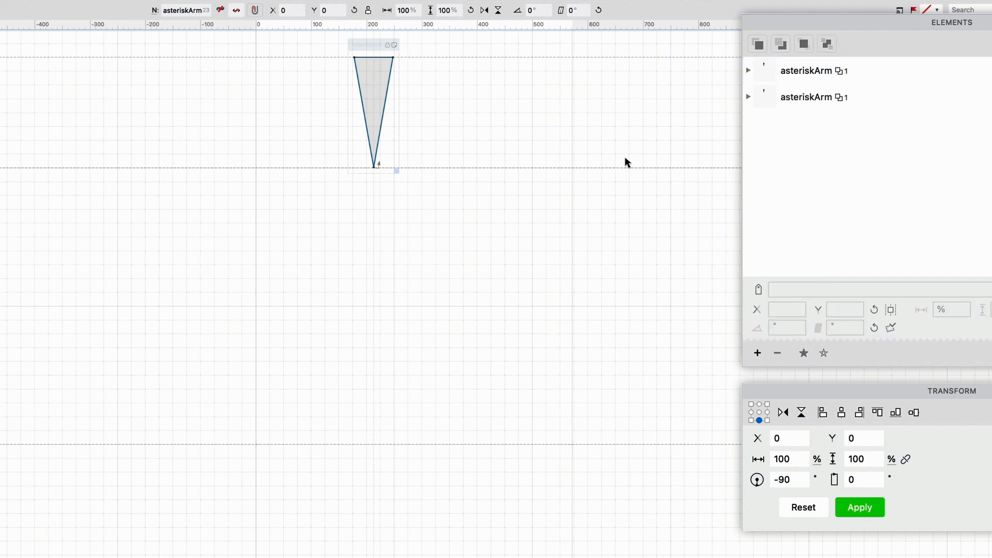
pyautogui.click(368, 98)
pyautogui.click(781, 479)
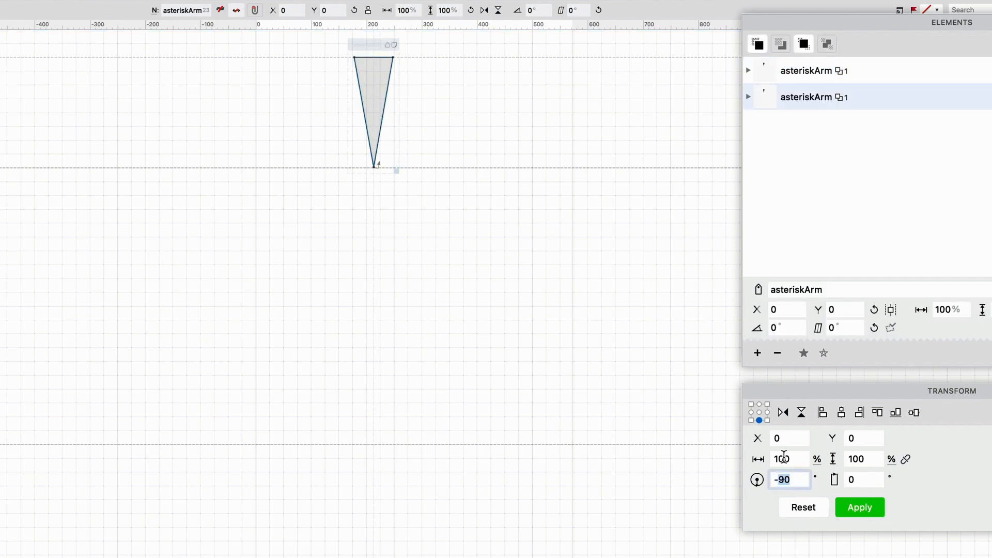
pyautogui.press('BackSpace')
pyautogui.press('BackSpace')
pyautogui.write('72')
pyautogui.press('Return')
pyautogui.click(534, 204)
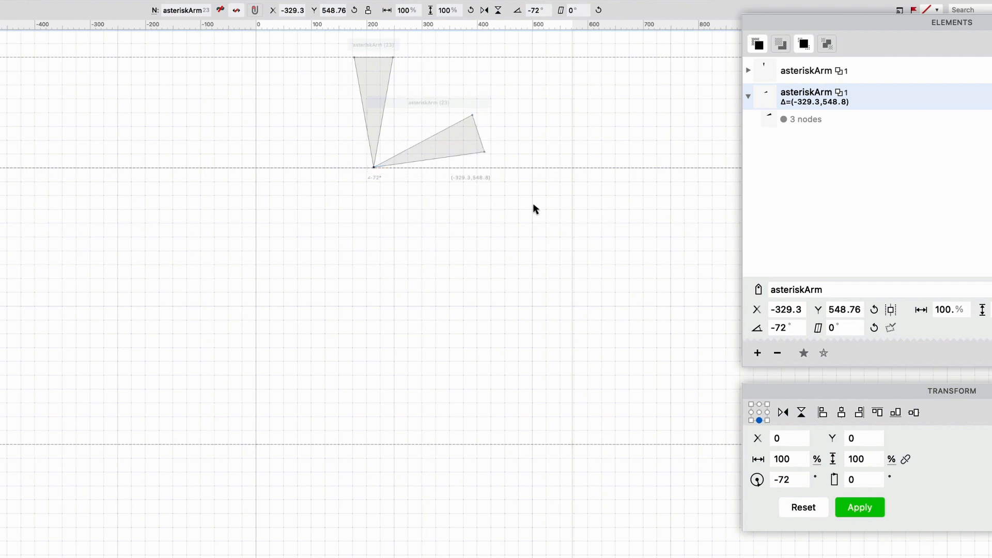
# - Paste a third asteriskArm into the five glyph and rotate it 72° about its inner tip
pyautogui.press('super+v')
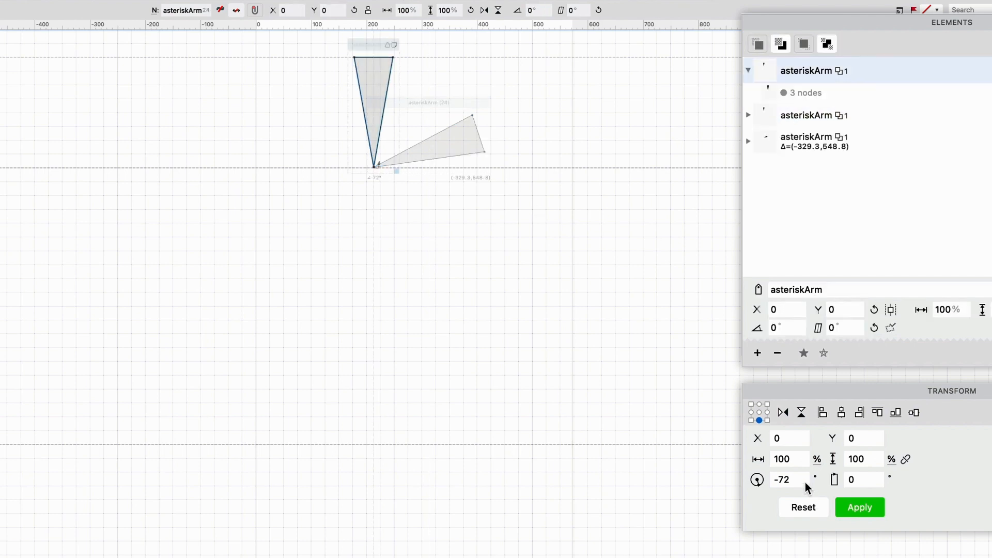
pyautogui.click(780, 479)
pyautogui.press('BackSpace')
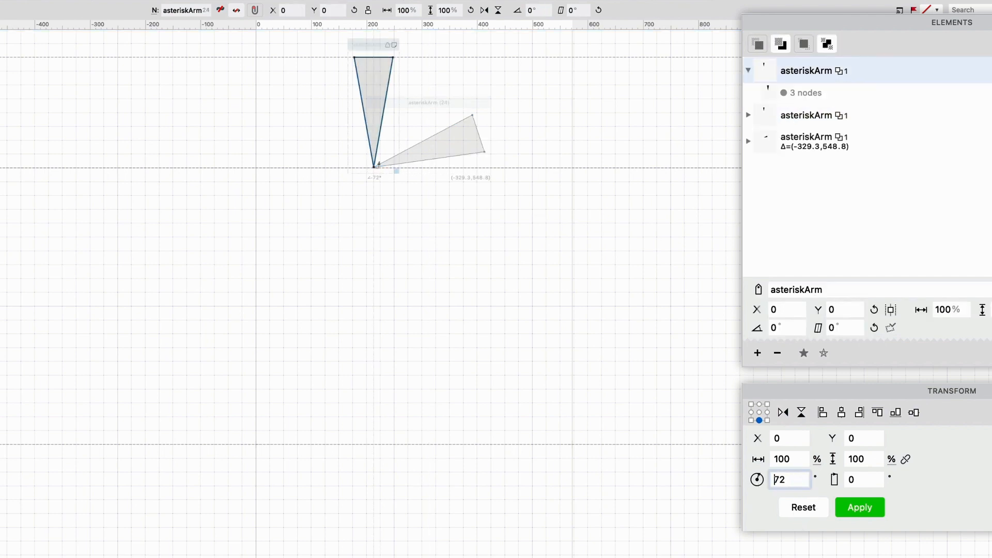
pyautogui.click(869, 514)
pyautogui.click(509, 109)
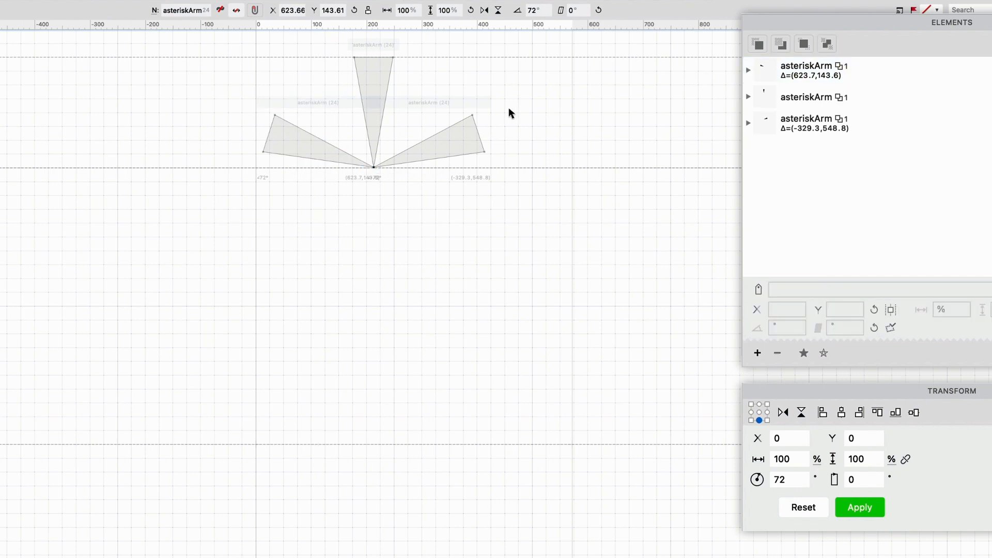
# - Paste a fourth asteriskArm and rotate it 144° about its inner tip
pyautogui.press('super+v')
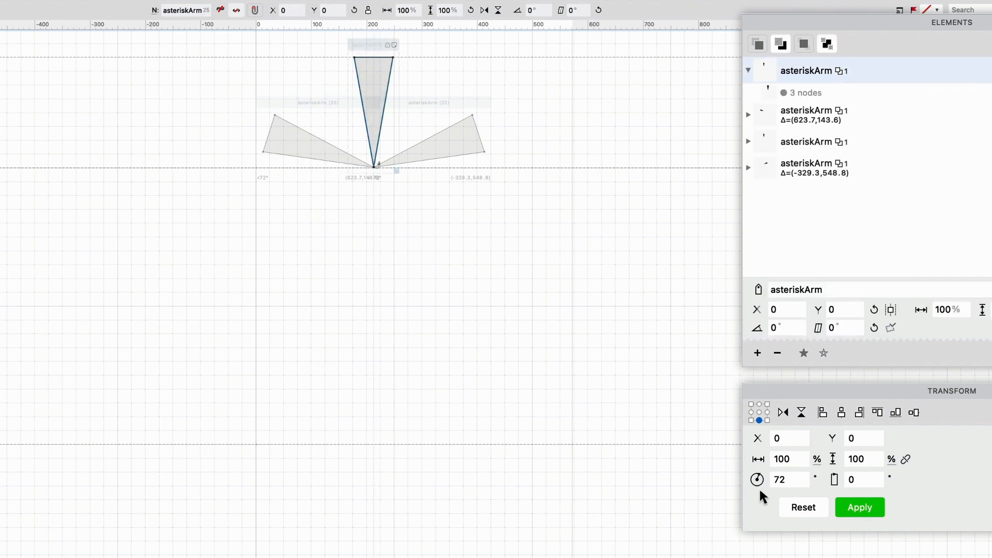
pyautogui.doubleClick(779, 480)
pyautogui.write('144')
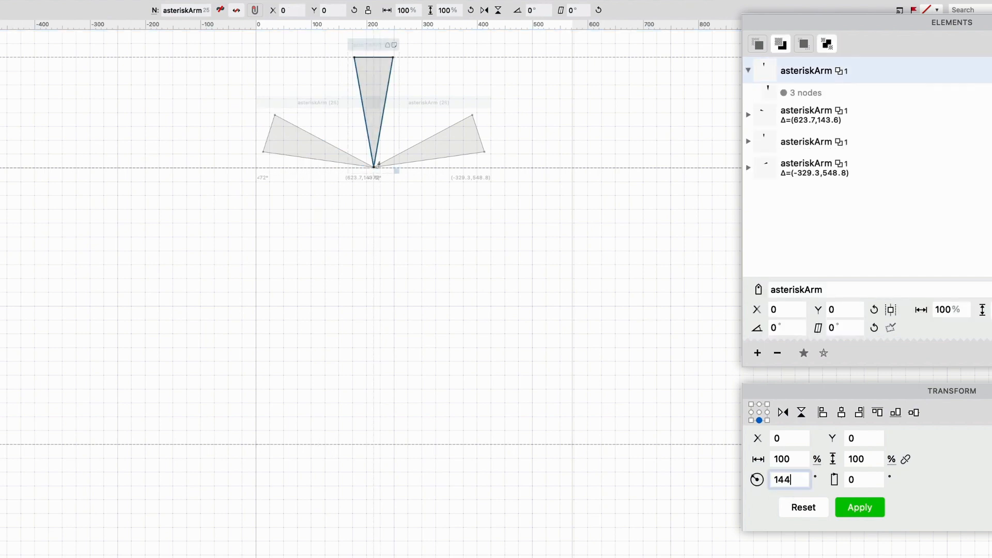
pyautogui.click(861, 508)
pyautogui.click(423, 209)
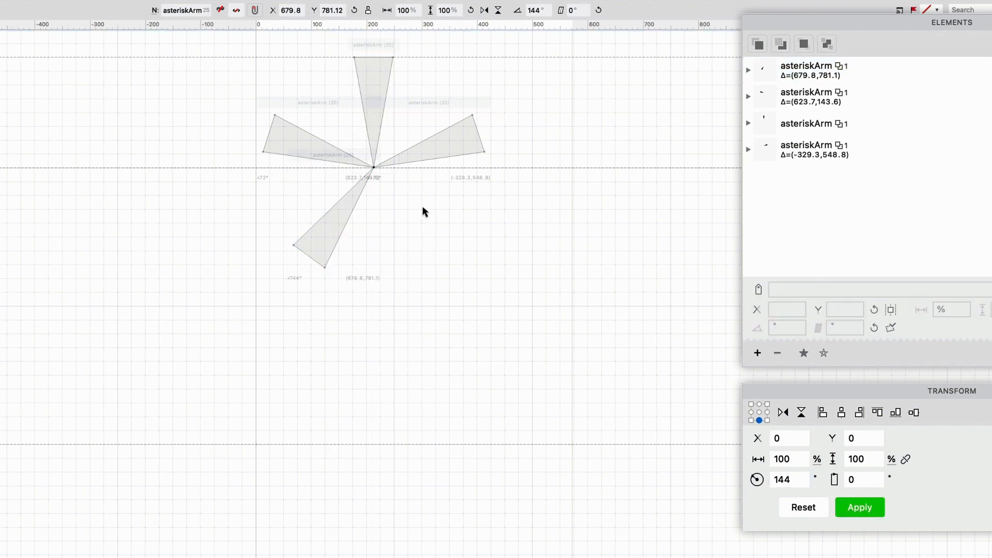
# - Paste a fifth asteriskArm and rotate it -144° to complete the five-armed asterisk
pyautogui.press('super+v')
pyautogui.click(797, 480)
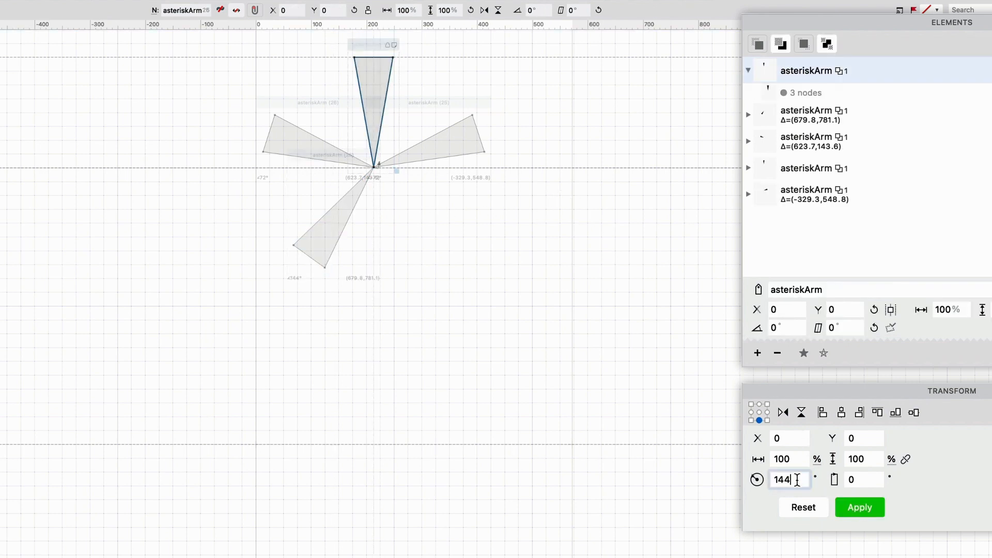
pyautogui.write('-')
pyautogui.press('Return')
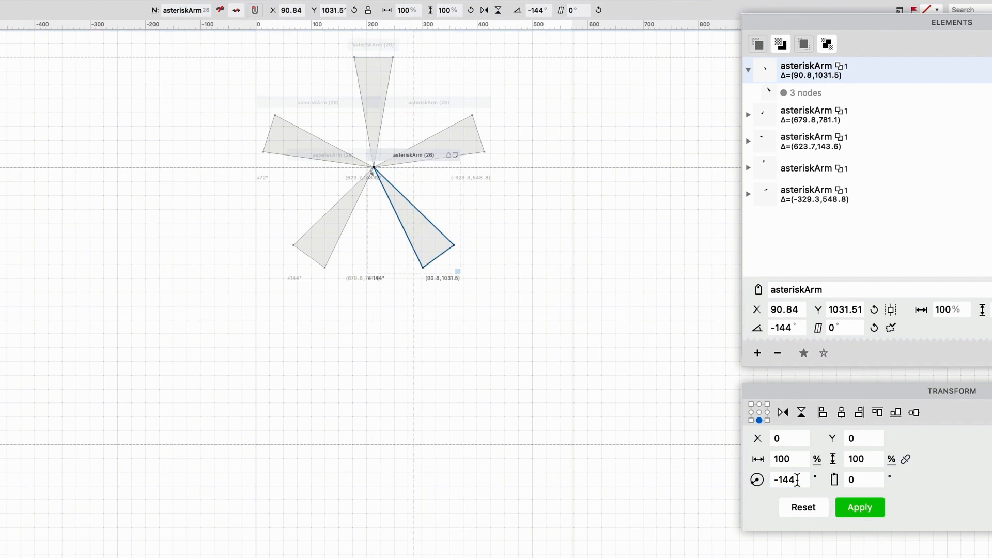
pyautogui.click(694, 190)
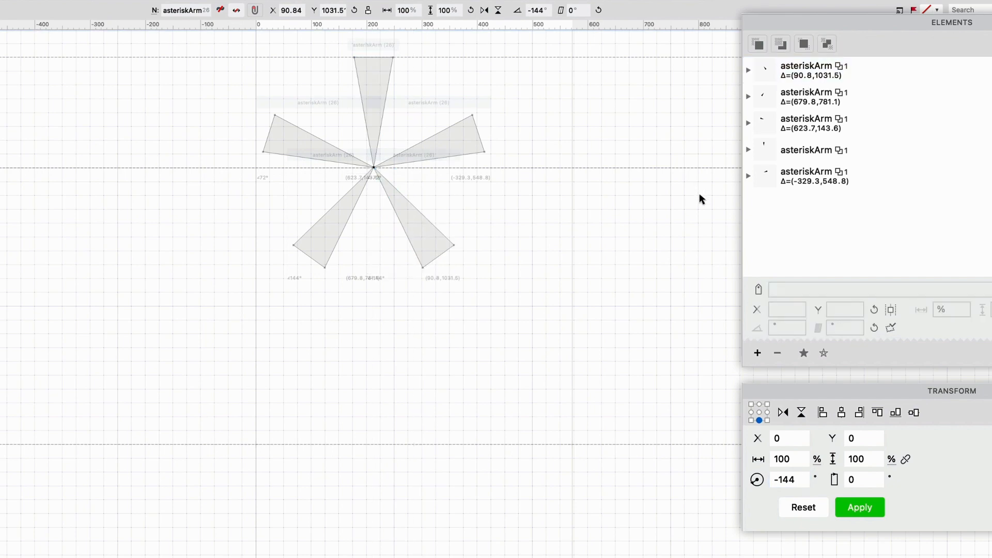
pyautogui.click(699, 196)
# - Save the font, close the five glyph, and review the eight, seven, six and five asterisks in the glyph overview
pyautogui.press('super+s')
pyautogui.press('super+w')
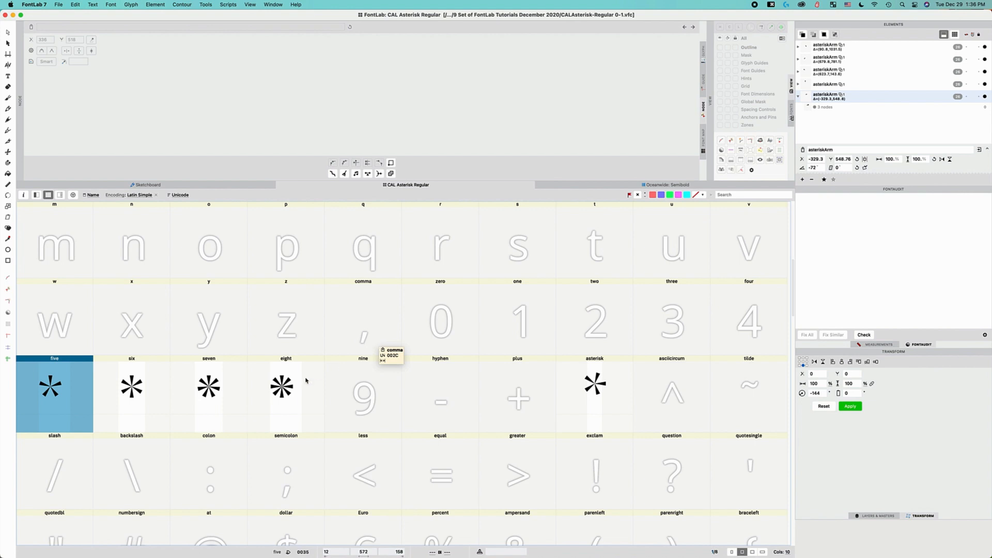
pyautogui.click(305, 381)
pyautogui.press('super+s')
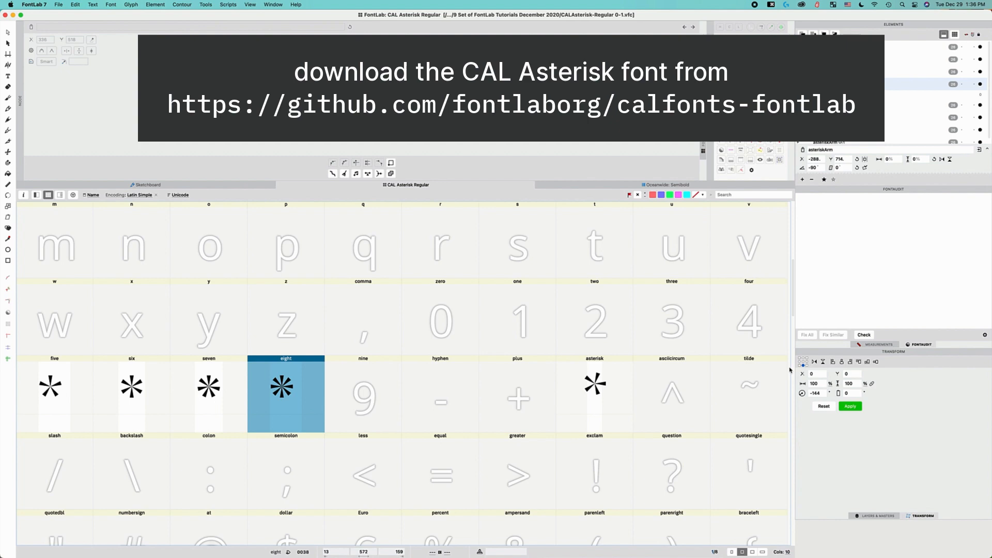
pyautogui.click(208, 405)
pyautogui.click(135, 394)
pyautogui.click(65, 390)
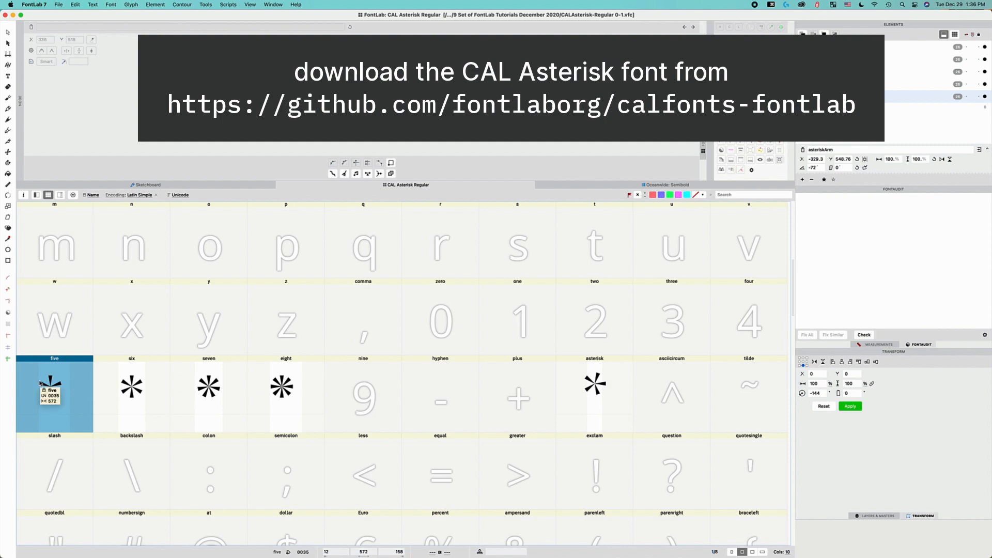
# - Open the five glyph and draw a circle about 77 units across where the arms meet
pyautogui.doubleClick(44, 383)
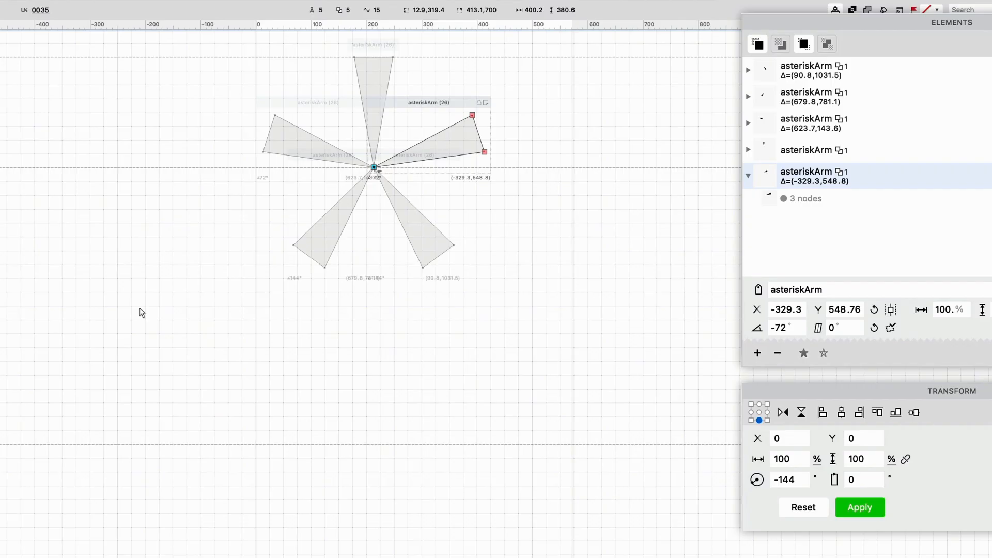
pyautogui.press('r')
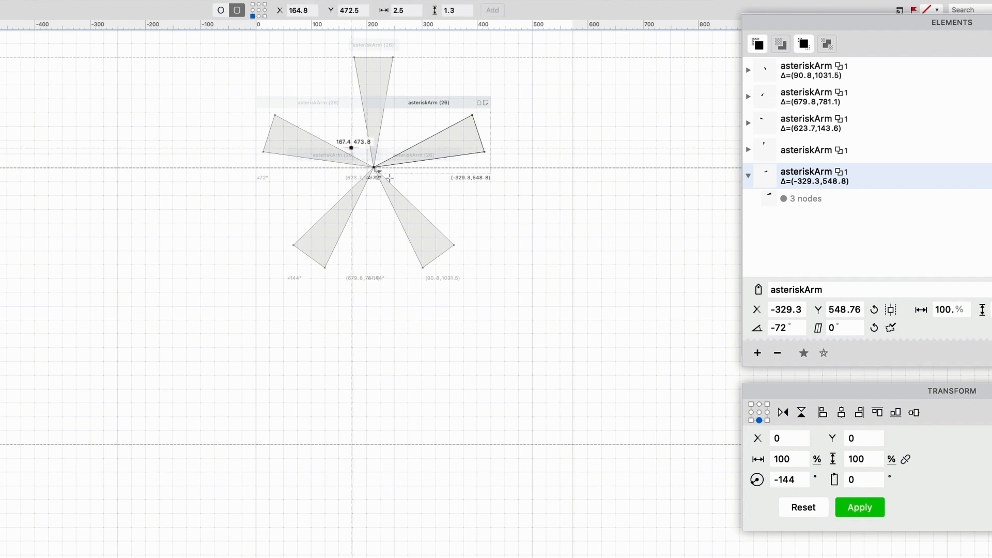
pyautogui.moveTo(351, 147)
pyautogui.mouseDown()
pyautogui.moveTo(405, 184)
pyautogui.moveTo(393, 175)
pyautogui.mouseUp()
pyautogui.press('v')
pyautogui.scroll(3, 386, 190)
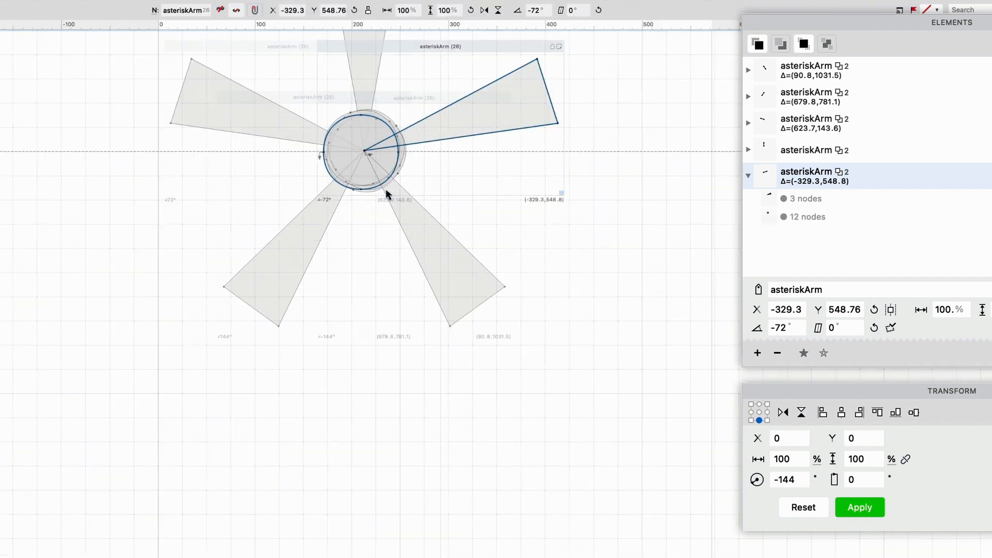
# - Remove the circle's contour from the linked asteriskArm element and paste it into the glyph as a separate element
pyautogui.press('a')
pyautogui.doubleClick(390, 175)
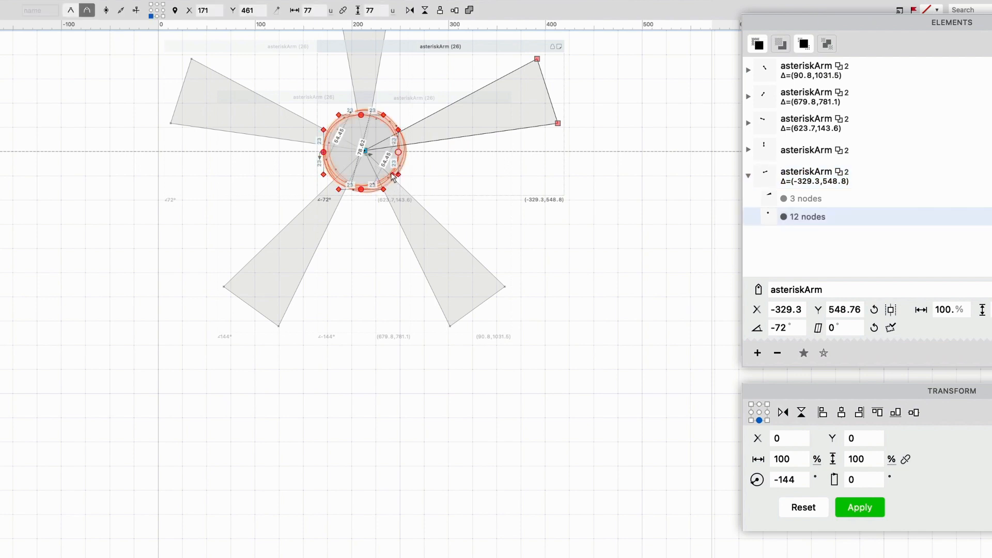
pyautogui.press('Delete')
pyautogui.press('v')
pyautogui.click(465, 193)
pyautogui.press('super+v')
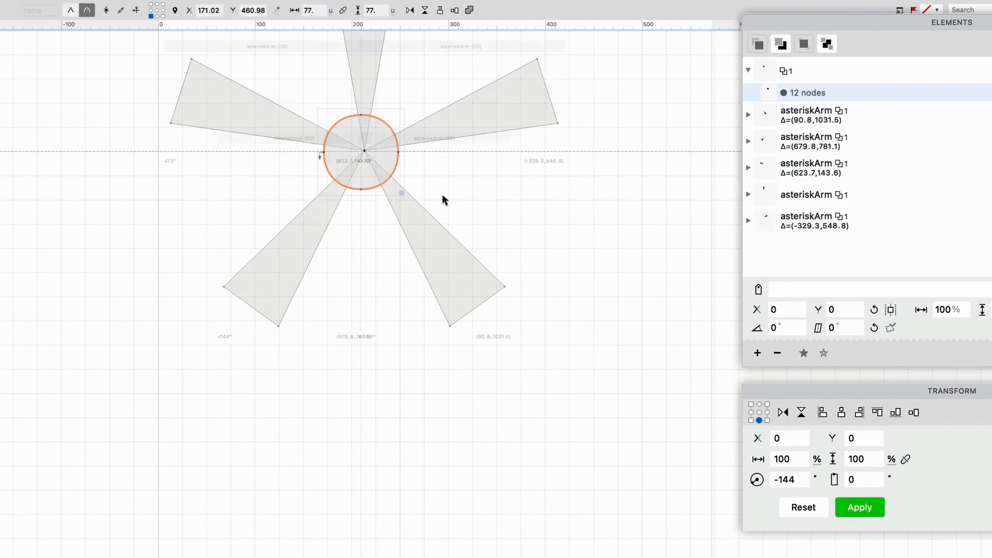
# - Nudge the circle 3 units right and 1 unit down to centre it on the arms' meeting point
pyautogui.press('Right')
pyautogui.press('Right')
pyautogui.press('Right')
pyautogui.press('Right')
pyautogui.press('Left')
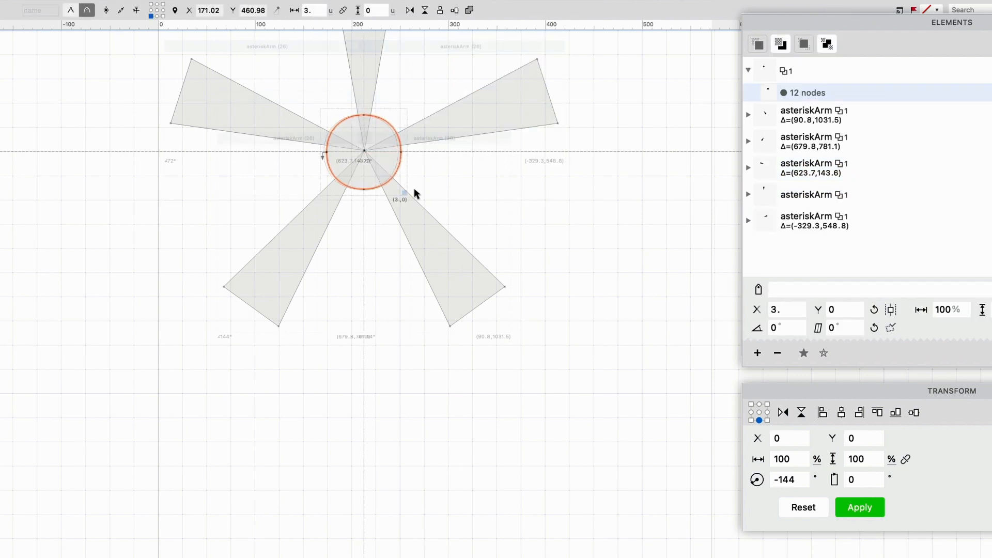
pyautogui.press('Up')
pyautogui.press('Up')
pyautogui.press('Up')
pyautogui.press('Down')
pyautogui.press('Down')
pyautogui.press('Down')
pyautogui.press('Down')
# - Preview the filled five-armed asterisk with its centre circle, and remove the circle from the glyph
pyautogui.scroll(-5, 414, 190)
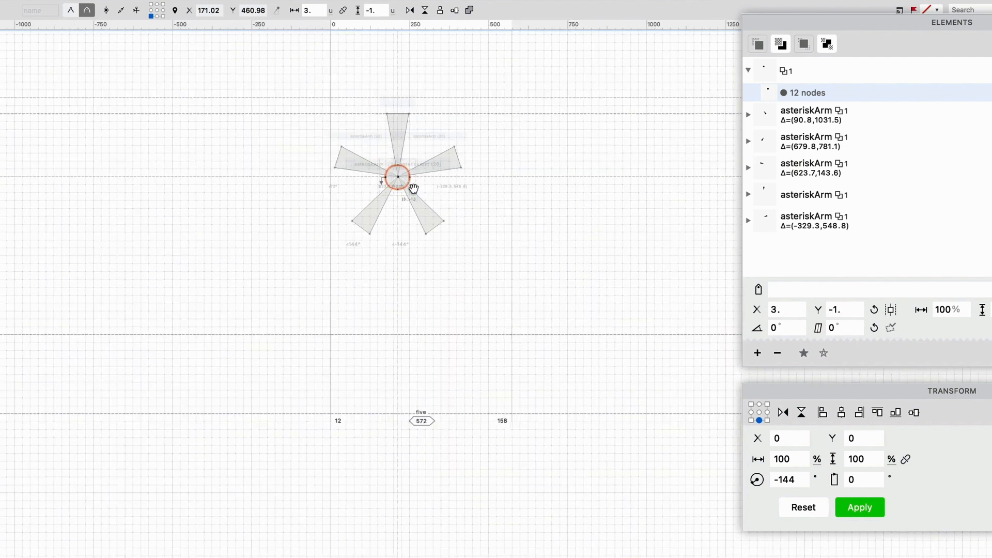
pyautogui.press('space')
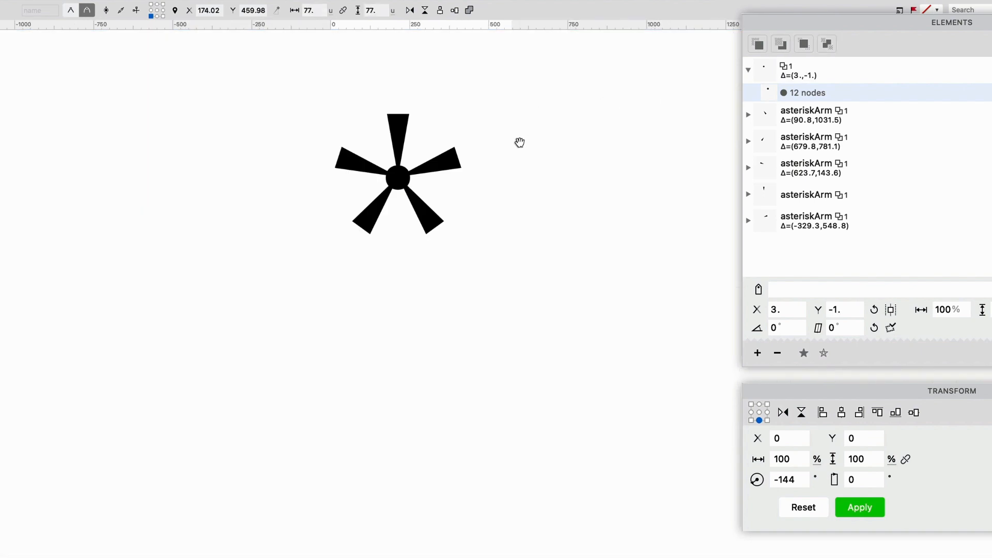
pyautogui.click(405, 239)
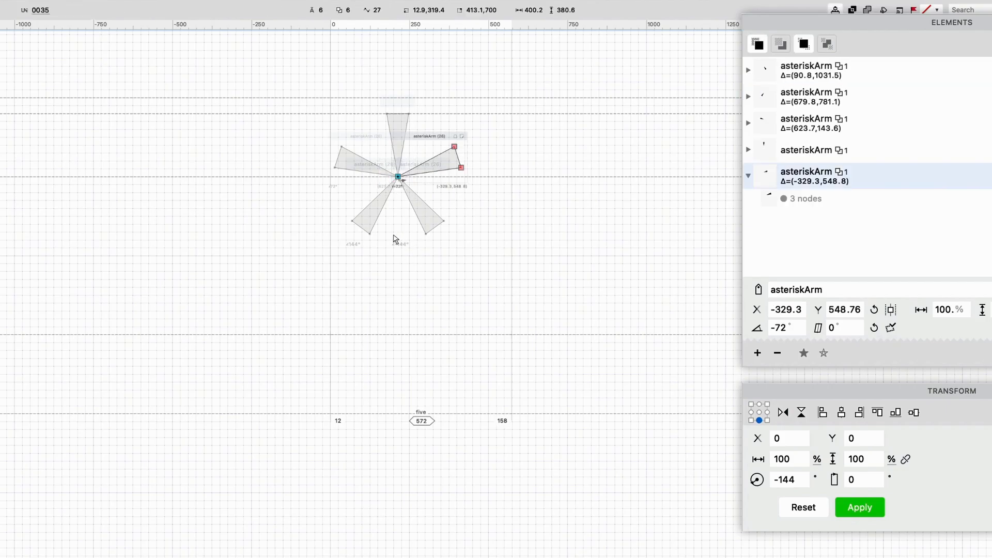